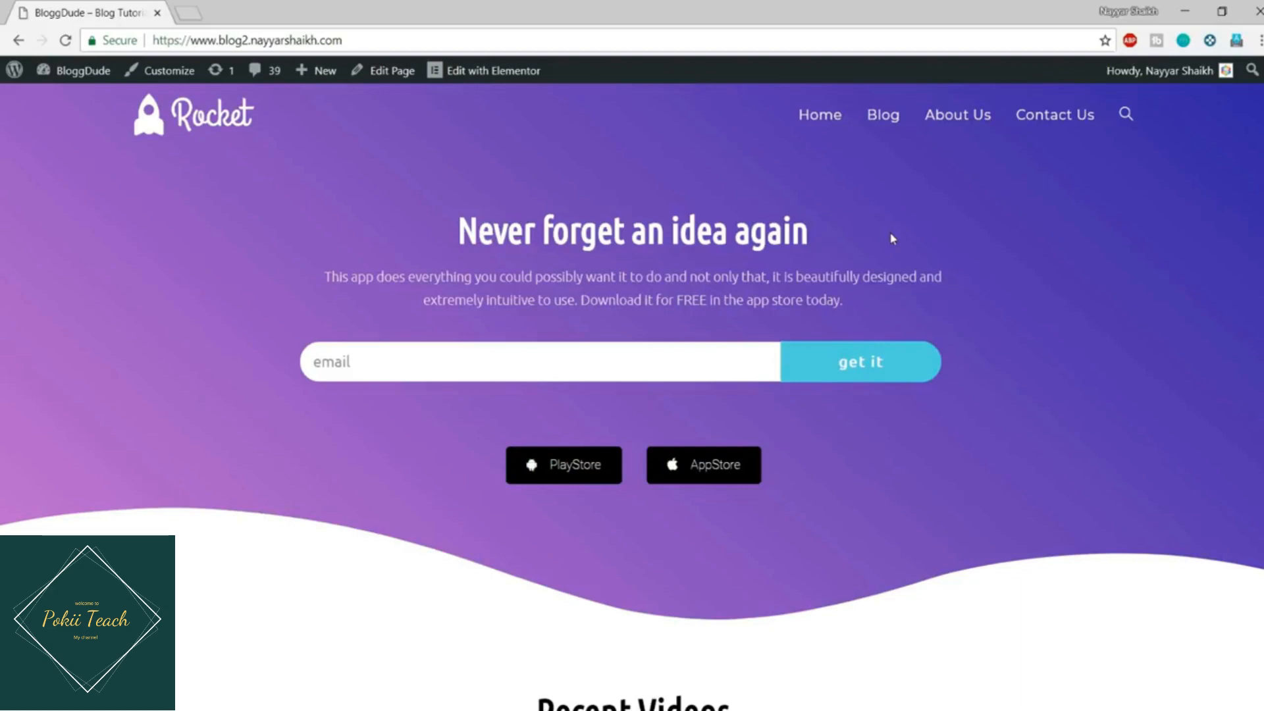
# Step: Scroll the home page past the 'Never forget an idea again' hero to the Recent Videos grid
pyautogui.scroll(-5, 836, 222)
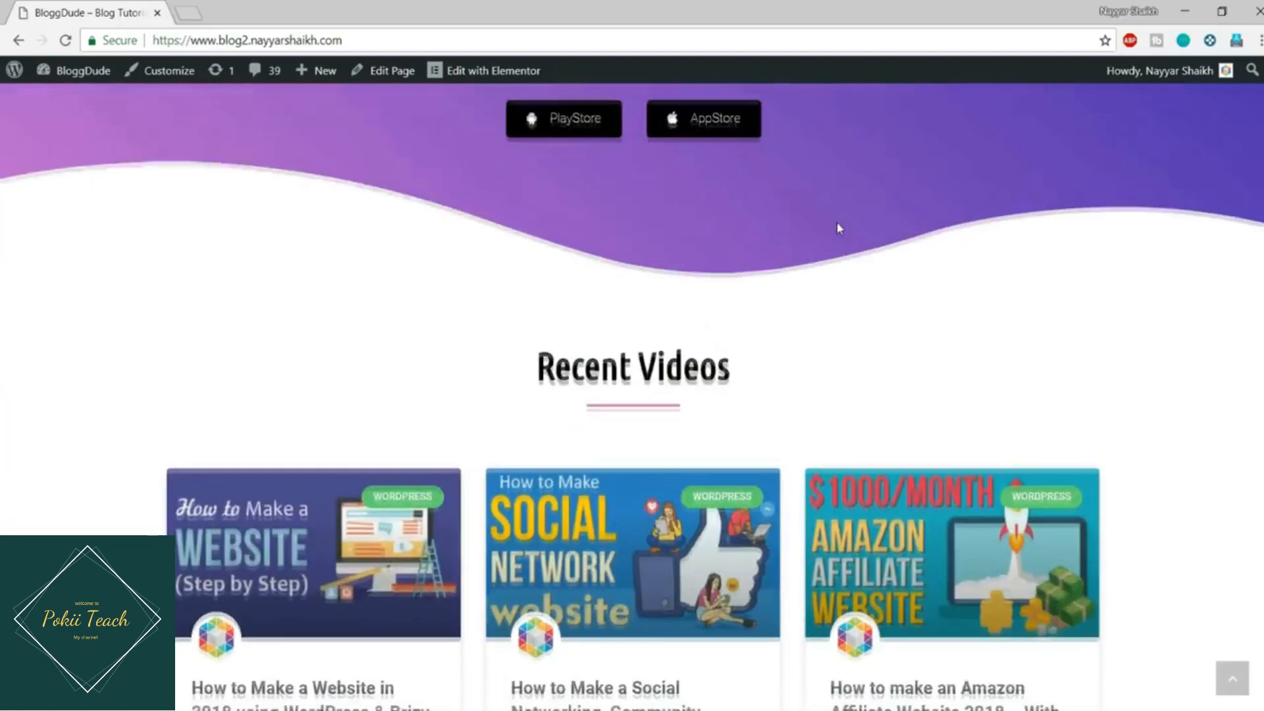
pyautogui.scroll(-4, 837, 229)
pyautogui.scroll(-4, 626, 417)
pyautogui.scroll(5, 626, 417)
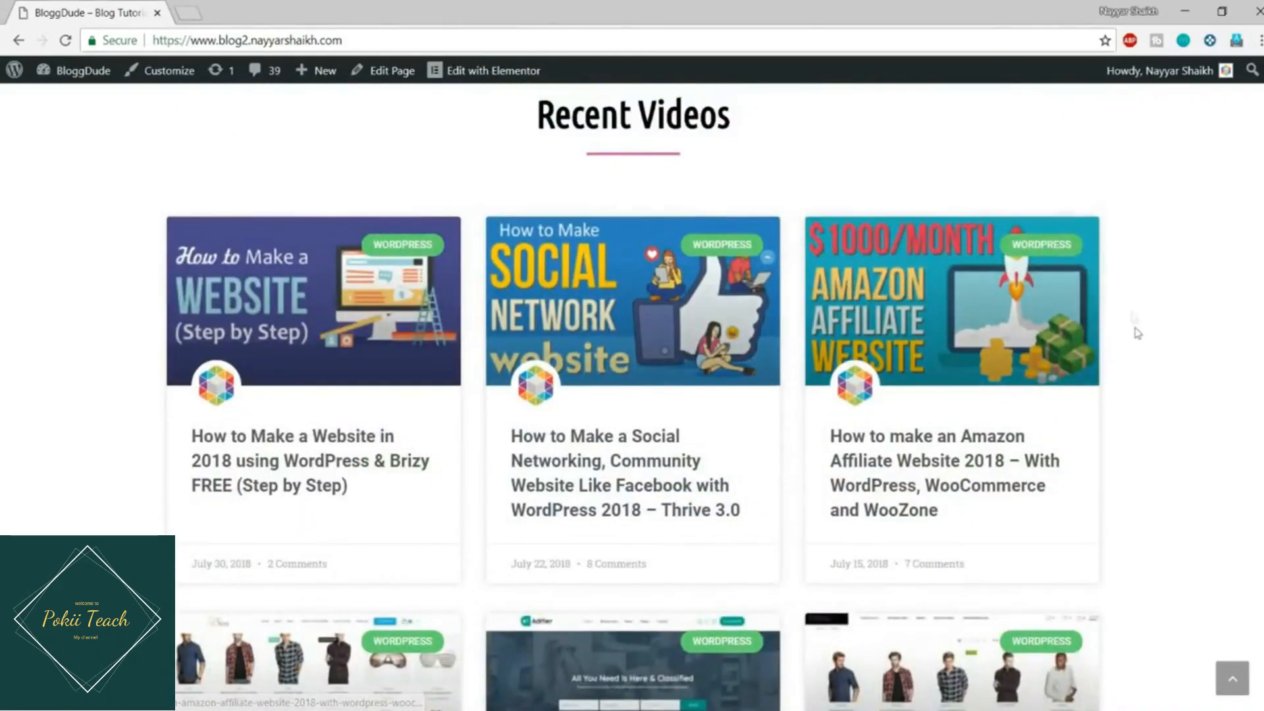
pyautogui.scroll(-3, 1145, 347)
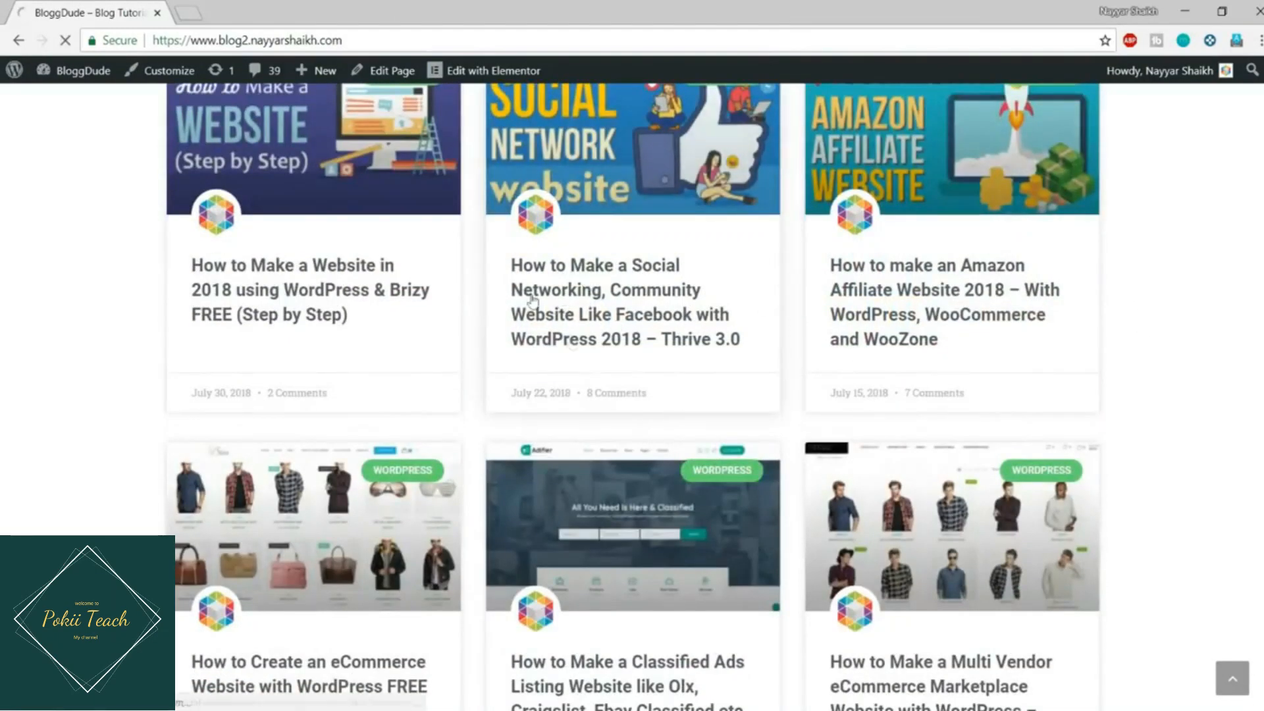
# Step: Open the 'How to Make a Social Networking Community Website like Facebook' post and highlight its Stay Updated heading
pyautogui.click(579, 294)
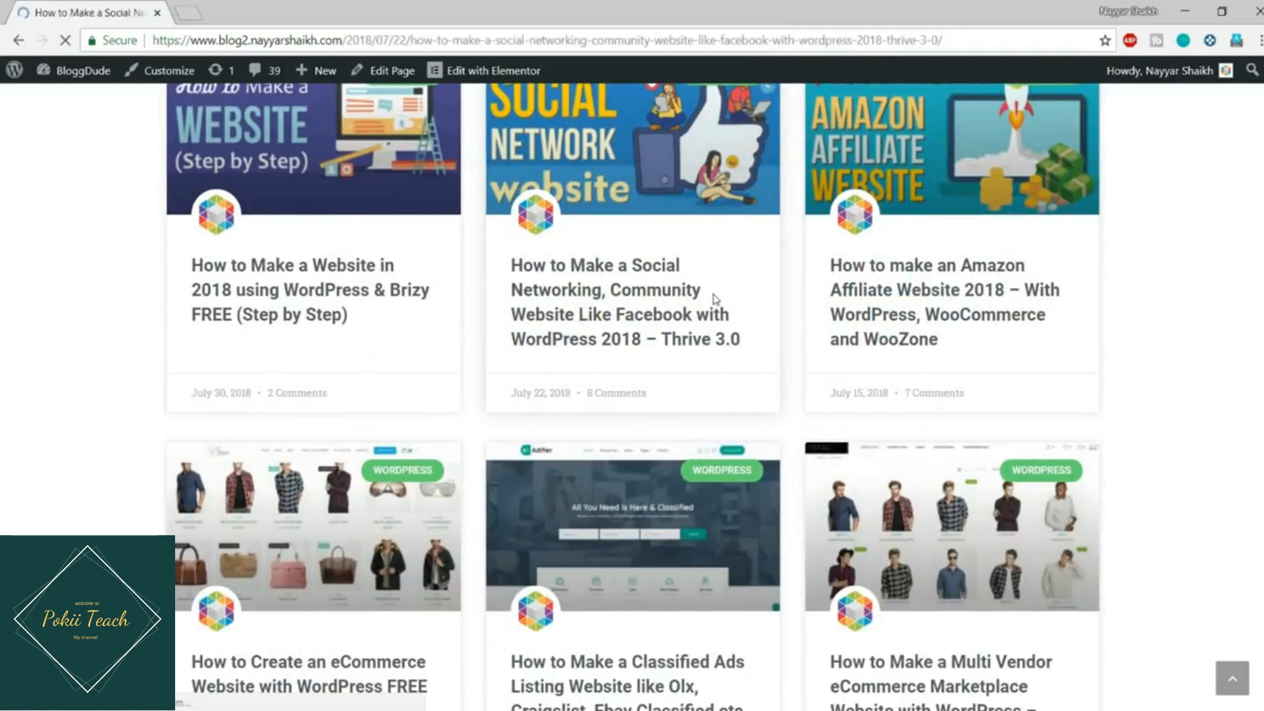
pyautogui.scroll(-20, 713, 362)
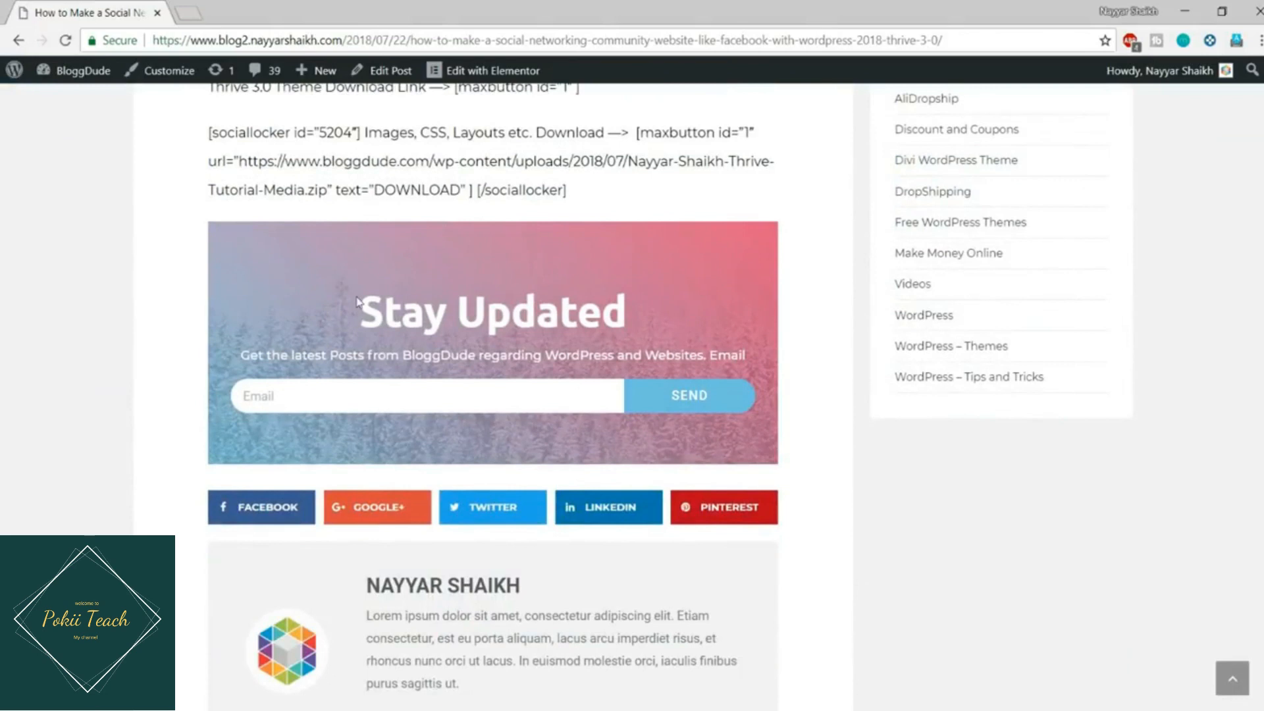
pyautogui.moveTo(360, 303); pyautogui.dragTo(819, 359)
pyautogui.click(820, 358)
# Step: Scroll around the post to review the Stay Updated email subscribe box
pyautogui.scroll(2, 316, 349)
pyautogui.scroll(-3, 491, 244)
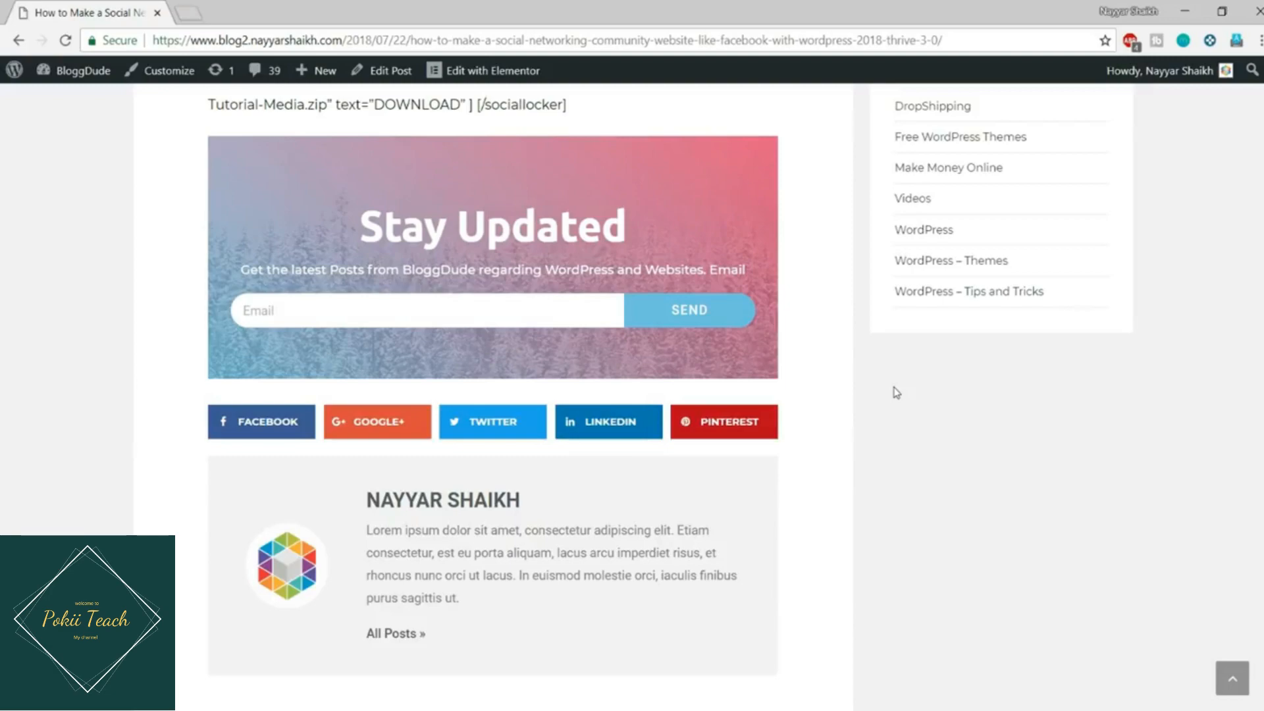
pyautogui.scroll(14, 906, 465)
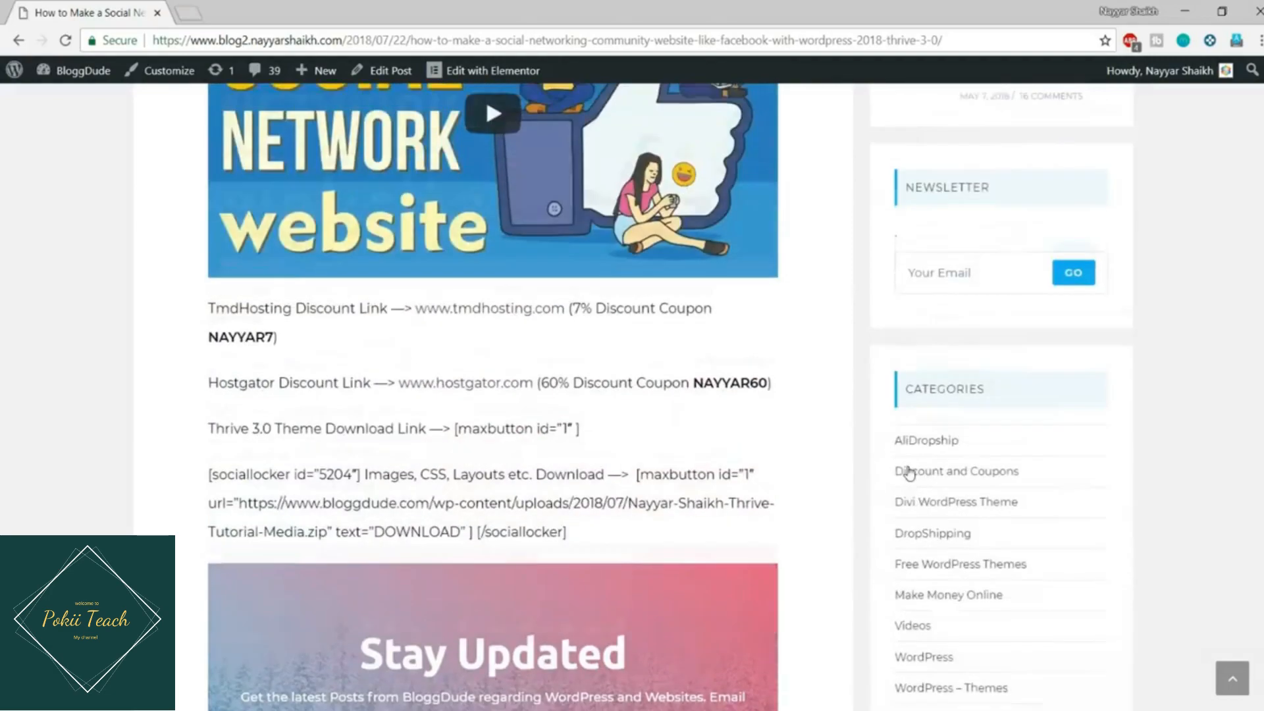
pyautogui.scroll(-8, 905, 469)
pyautogui.scroll(-5, 908, 471)
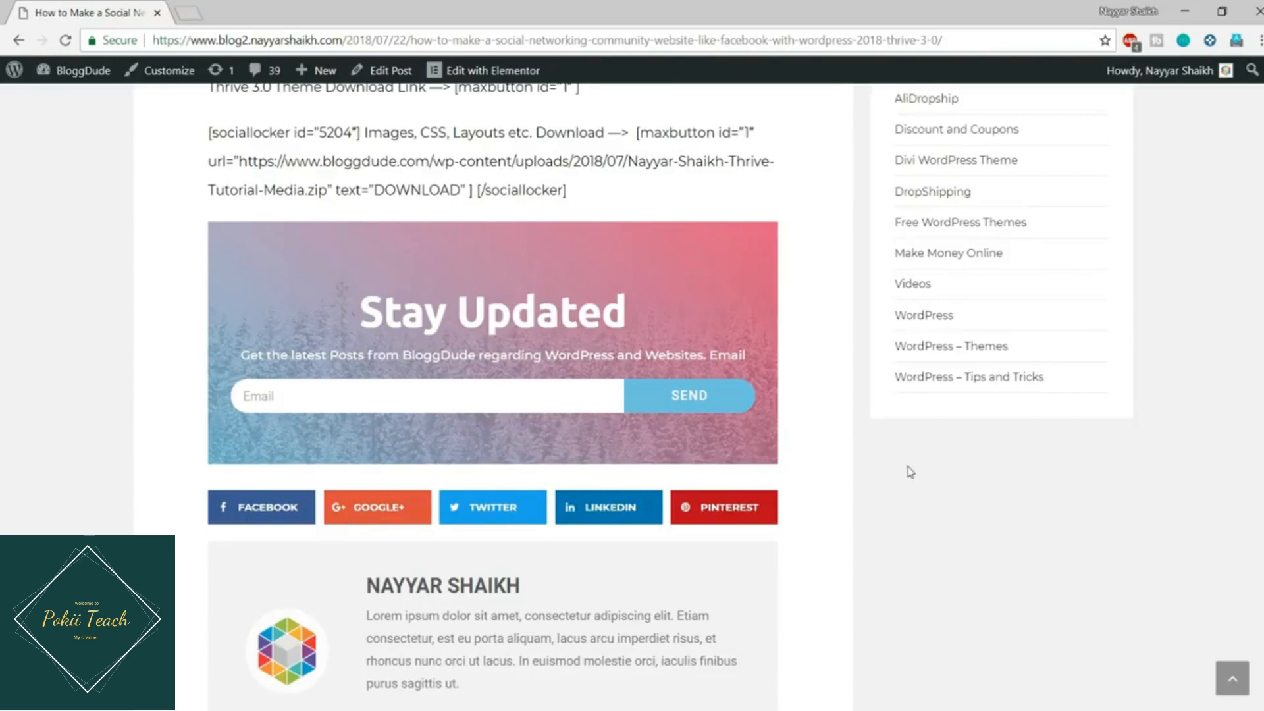
# Step: From the Dashboard, list Elementor My Templates filtered to Single, showing Elementor Single #5596, and start Add New
pyautogui.moveTo(77, 71)
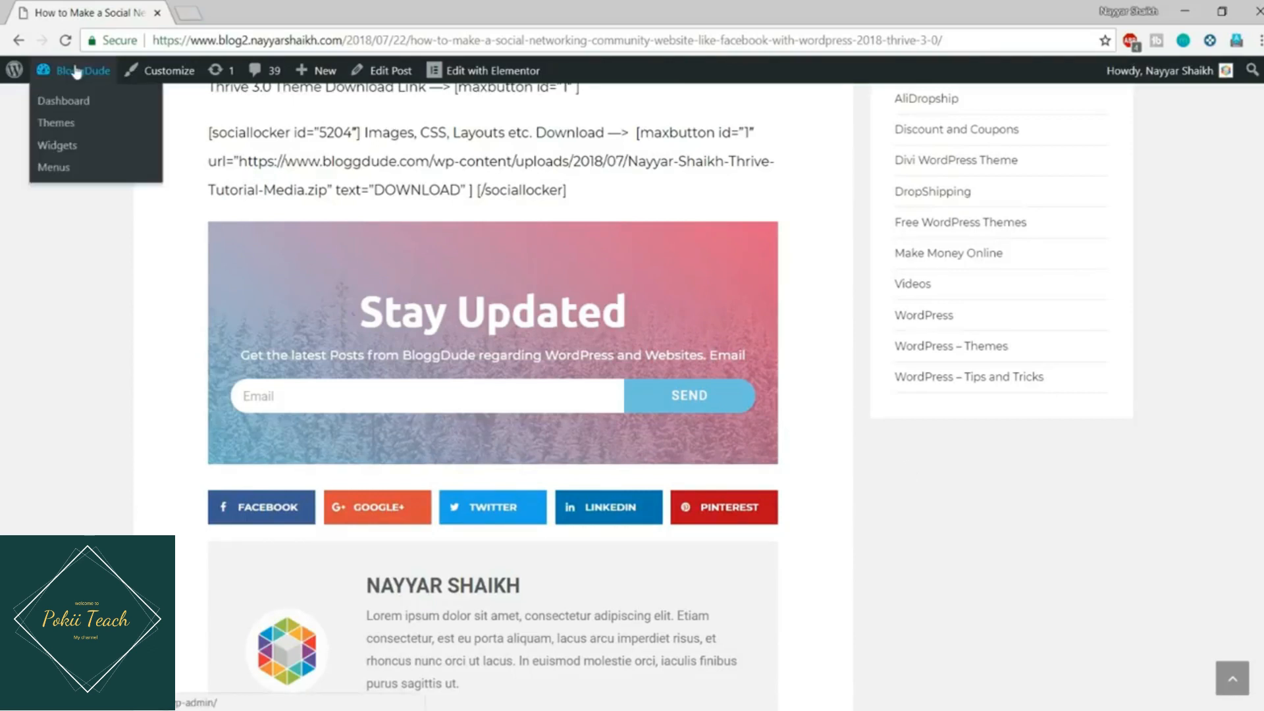
pyautogui.click(63, 100)
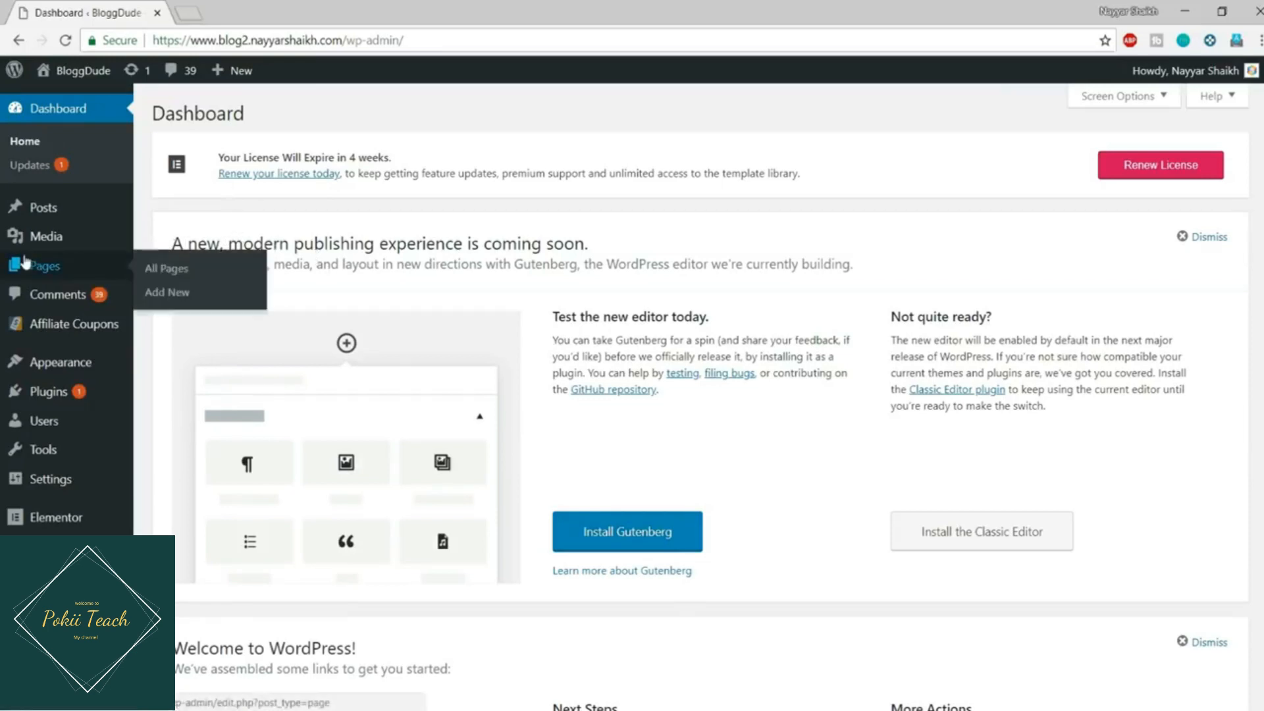
pyautogui.moveTo(65, 520)
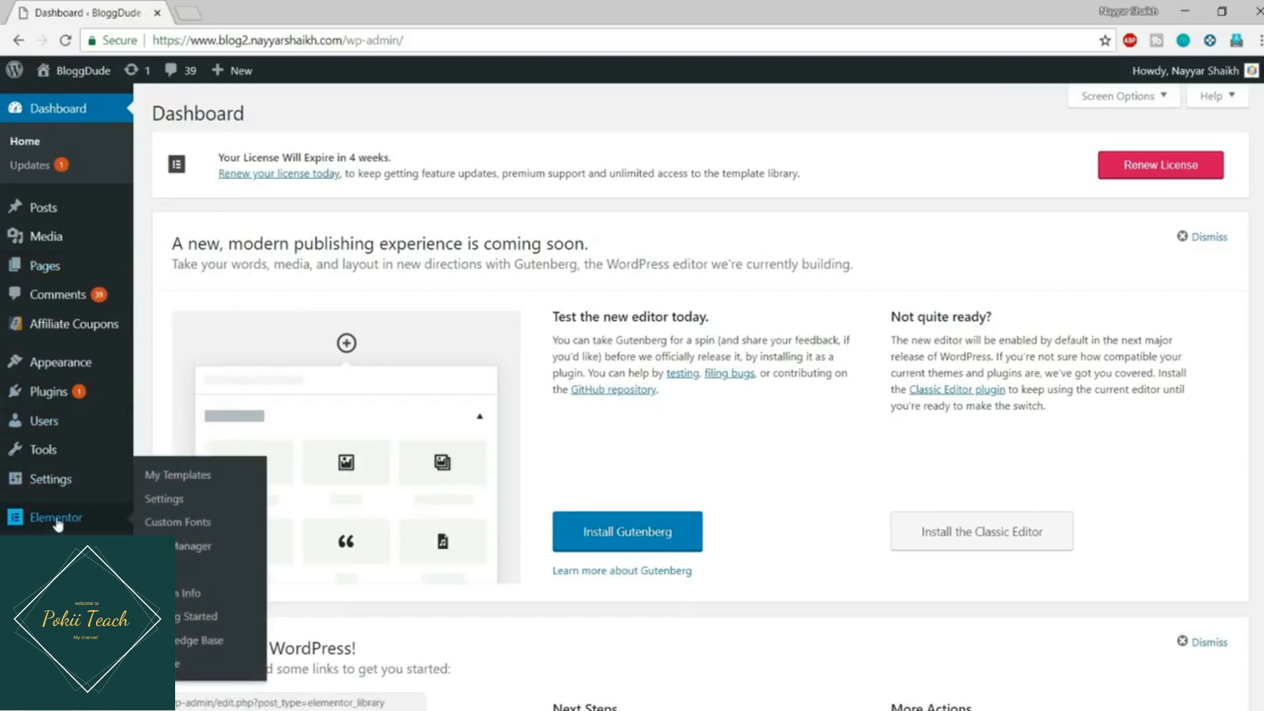
pyautogui.click(183, 478)
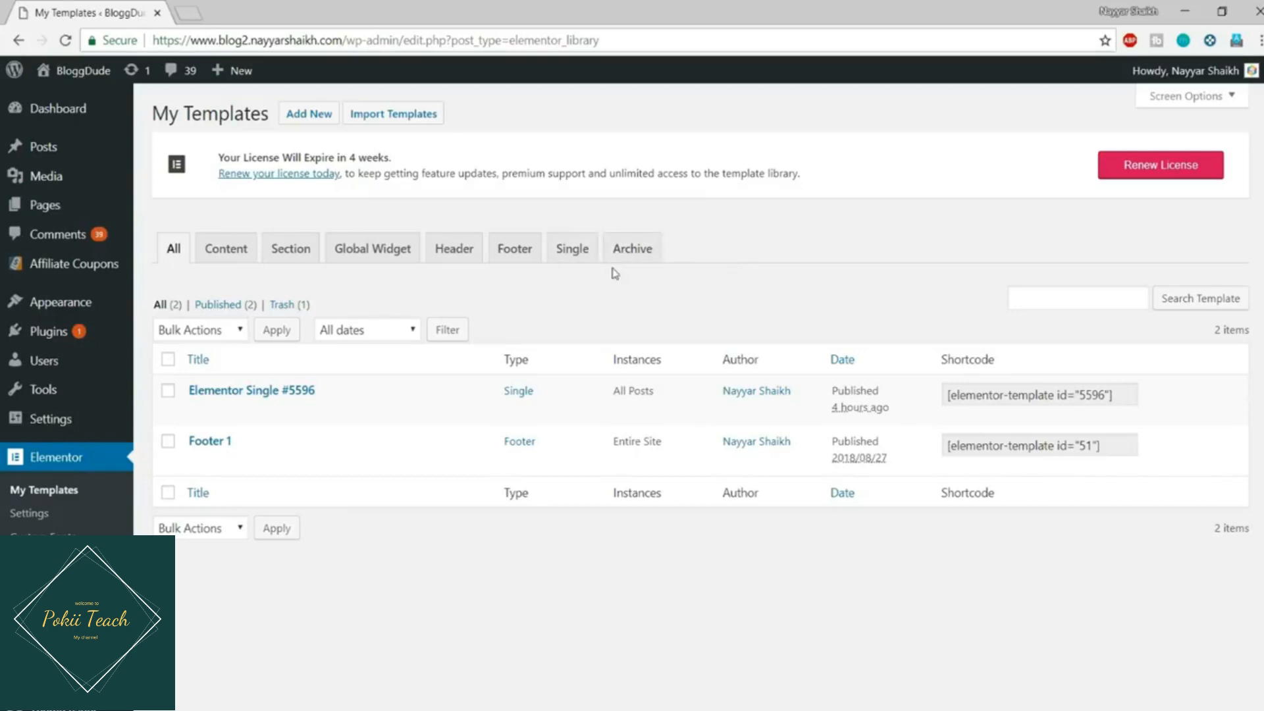
pyautogui.click(579, 262)
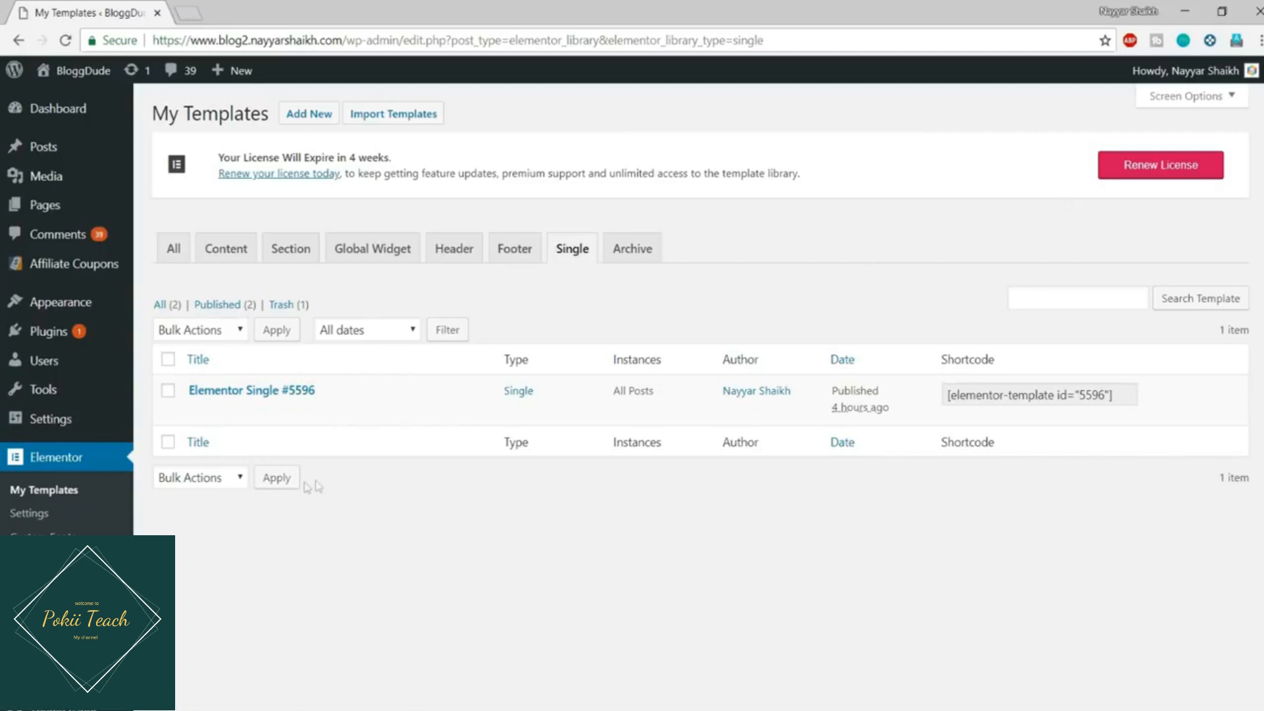
pyautogui.click(305, 112)
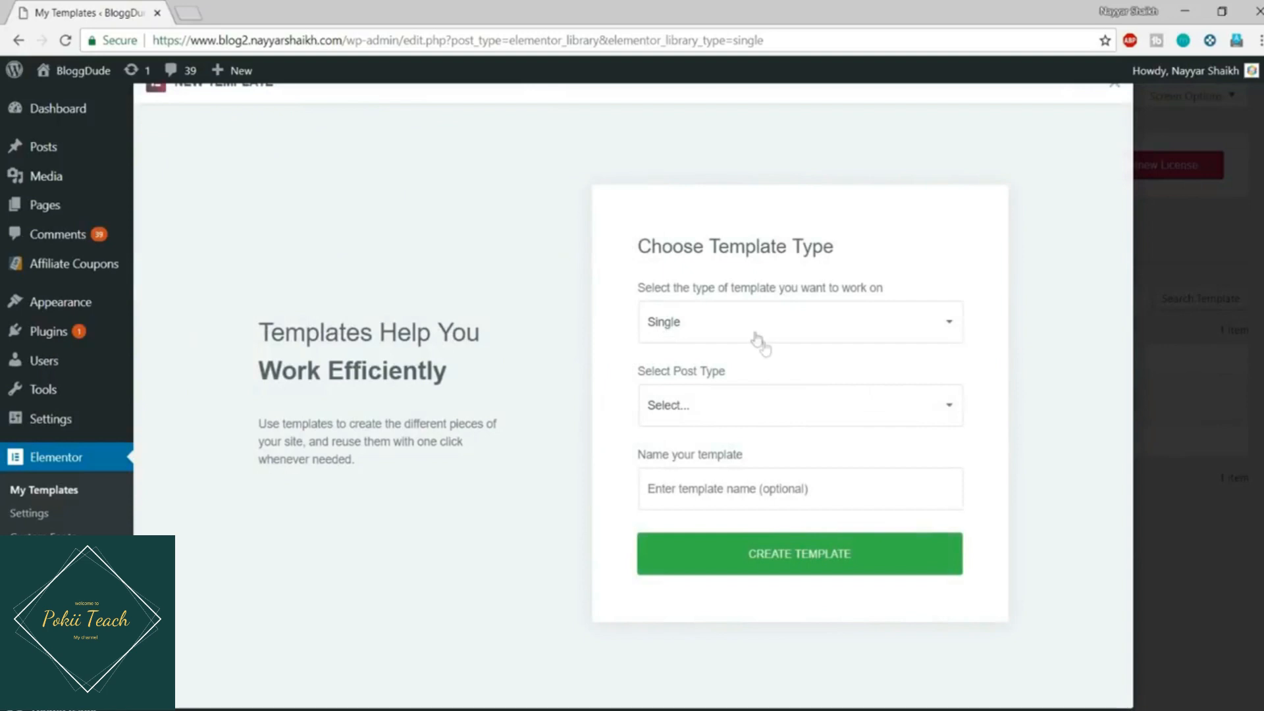
# Step: Create a Single template for the Post post type, named 'Post'
pyautogui.click(724, 407)
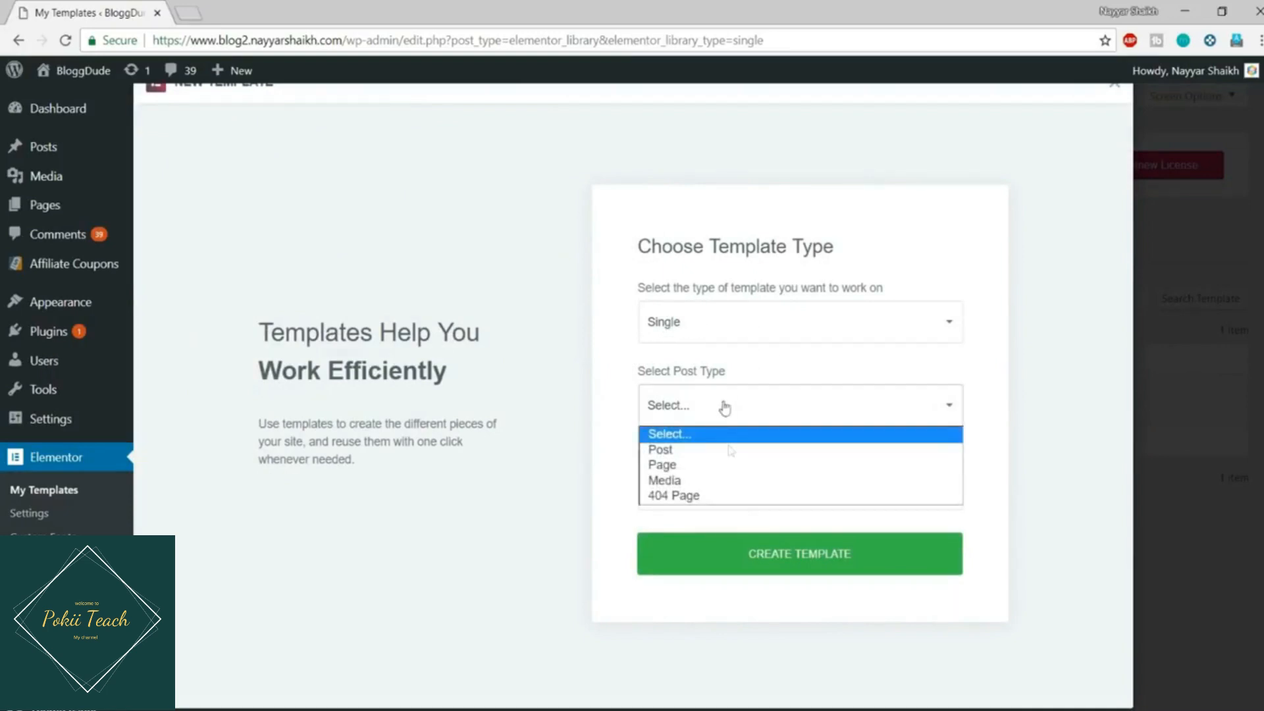
pyautogui.click(730, 450)
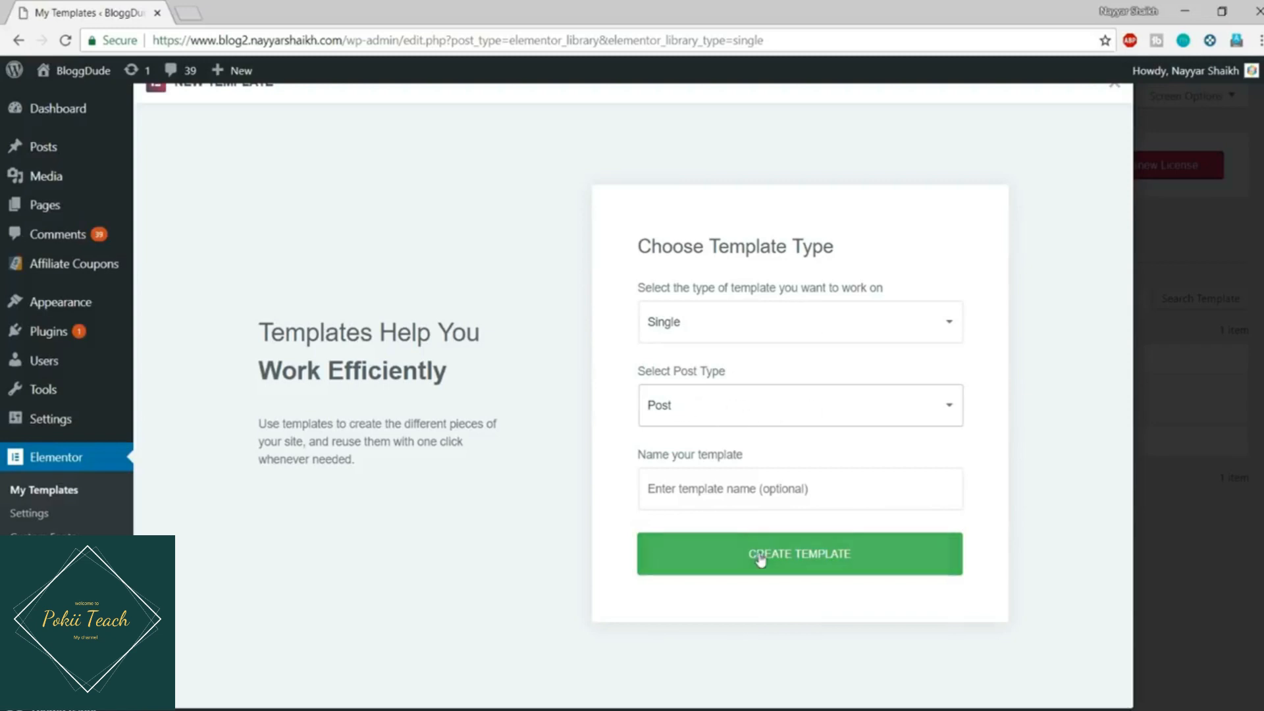
pyautogui.click(714, 482)
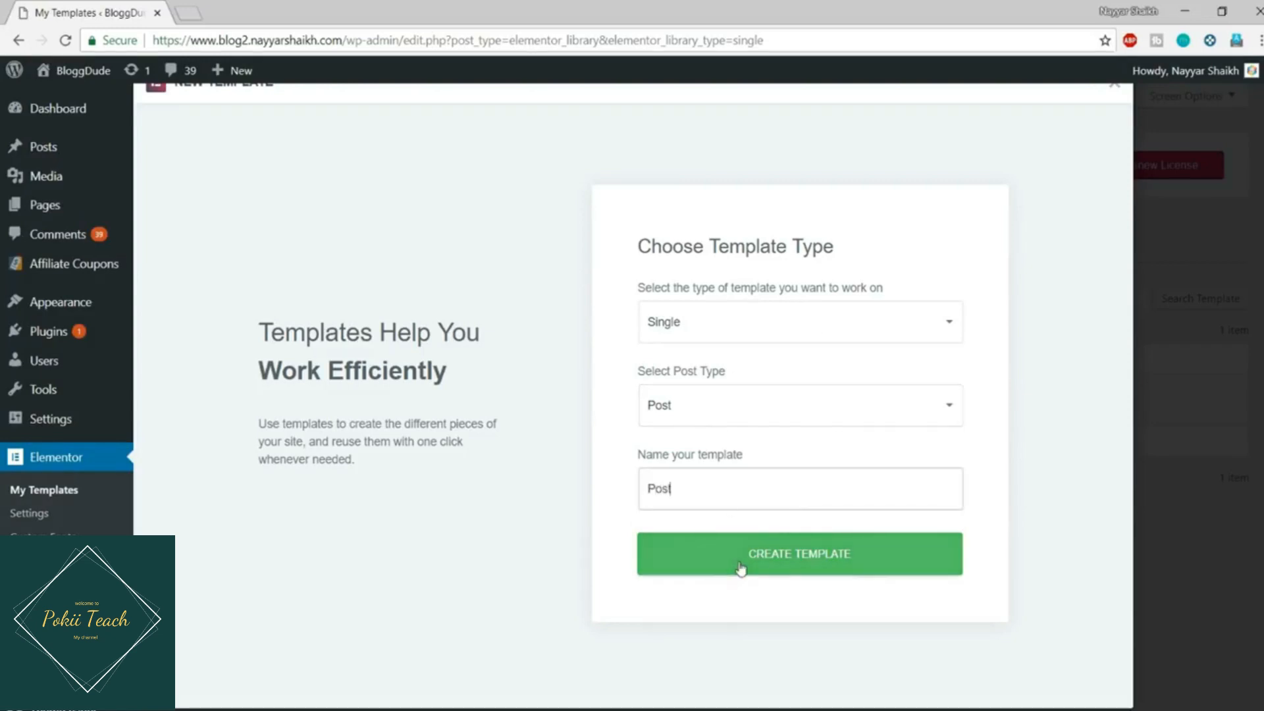
pyautogui.click(768, 566)
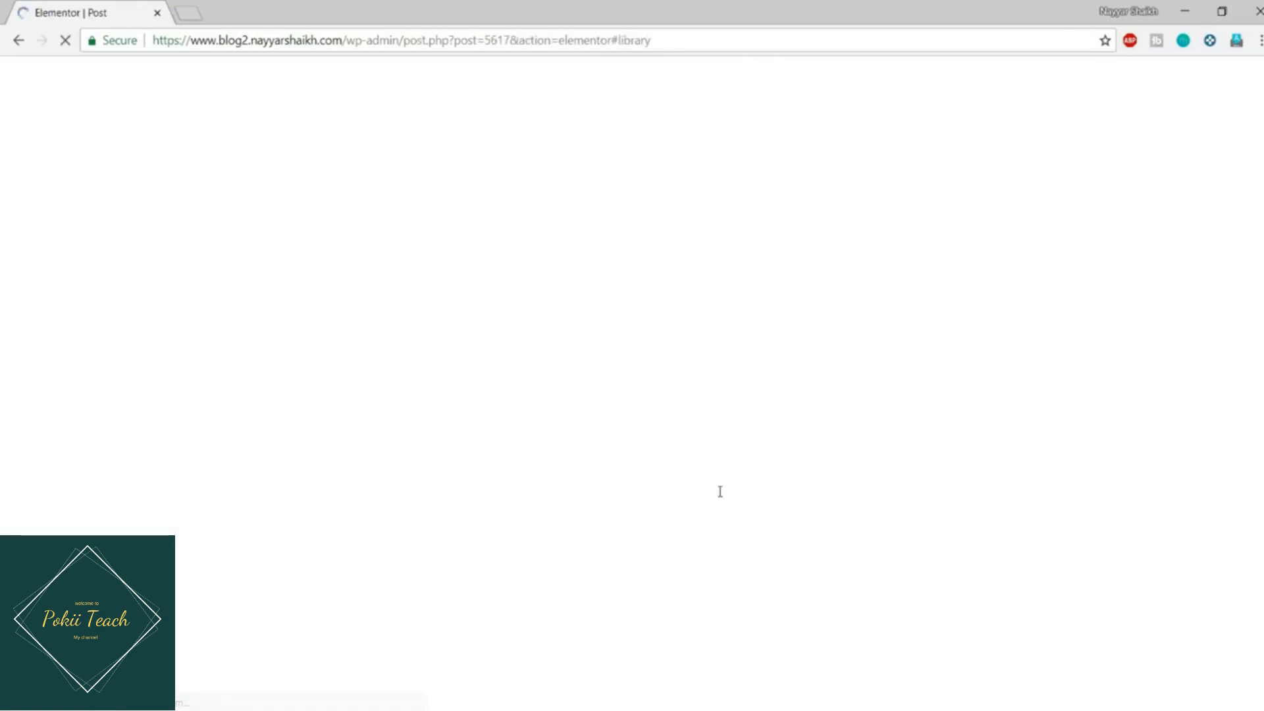
# Step: Insert the left Single Post block from the Library's Blocks tab
pyautogui.scroll(-2, 527, 497)
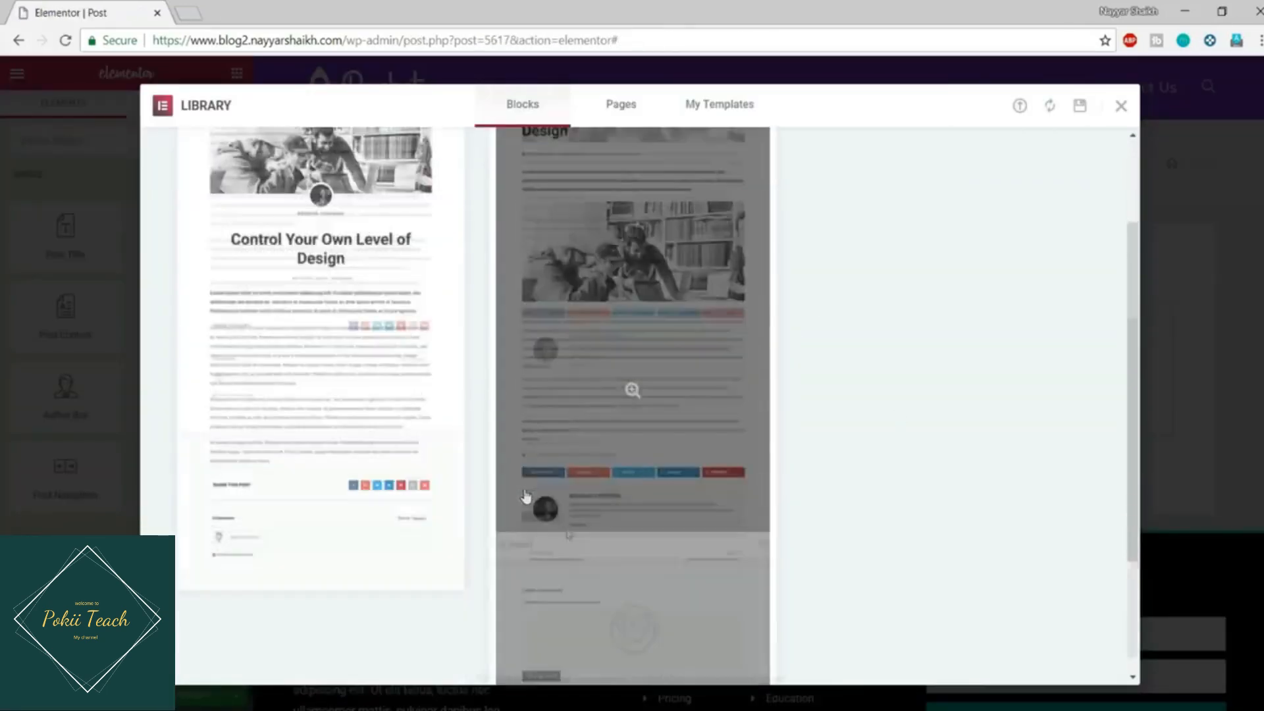
pyautogui.scroll(2, 524, 502)
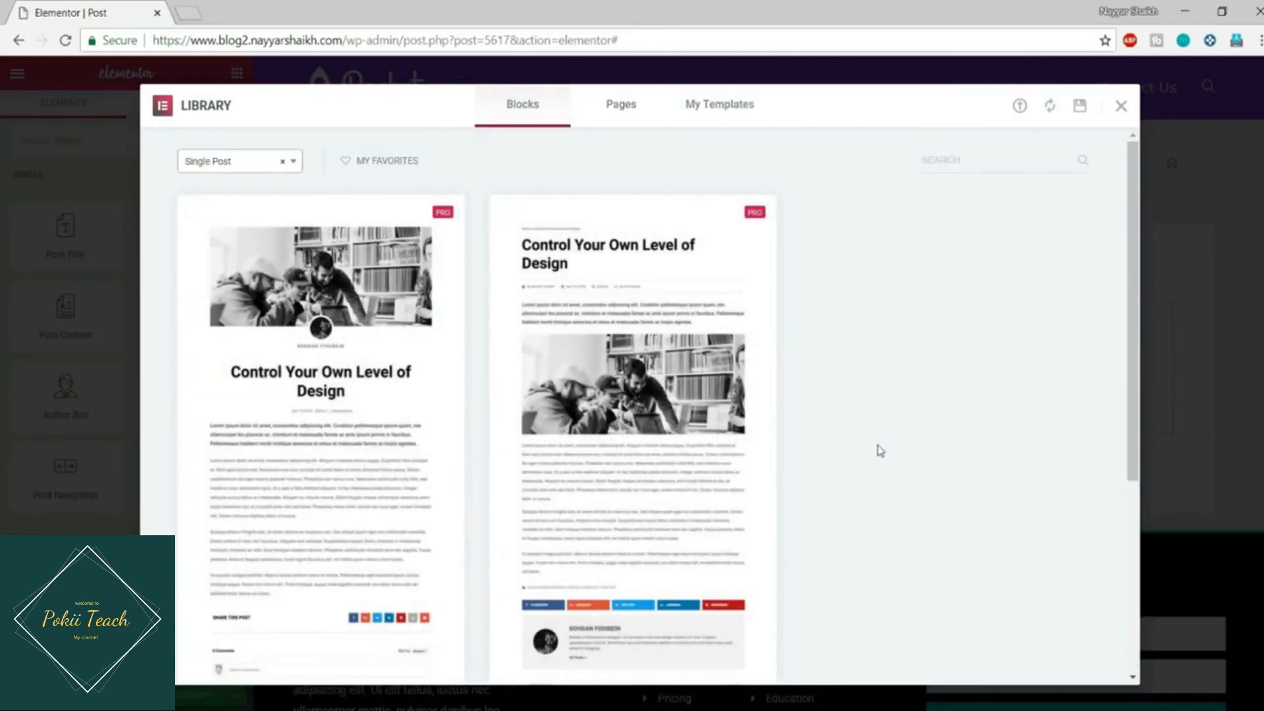
pyautogui.scroll(-4, 875, 461)
pyautogui.scroll(4, 856, 500)
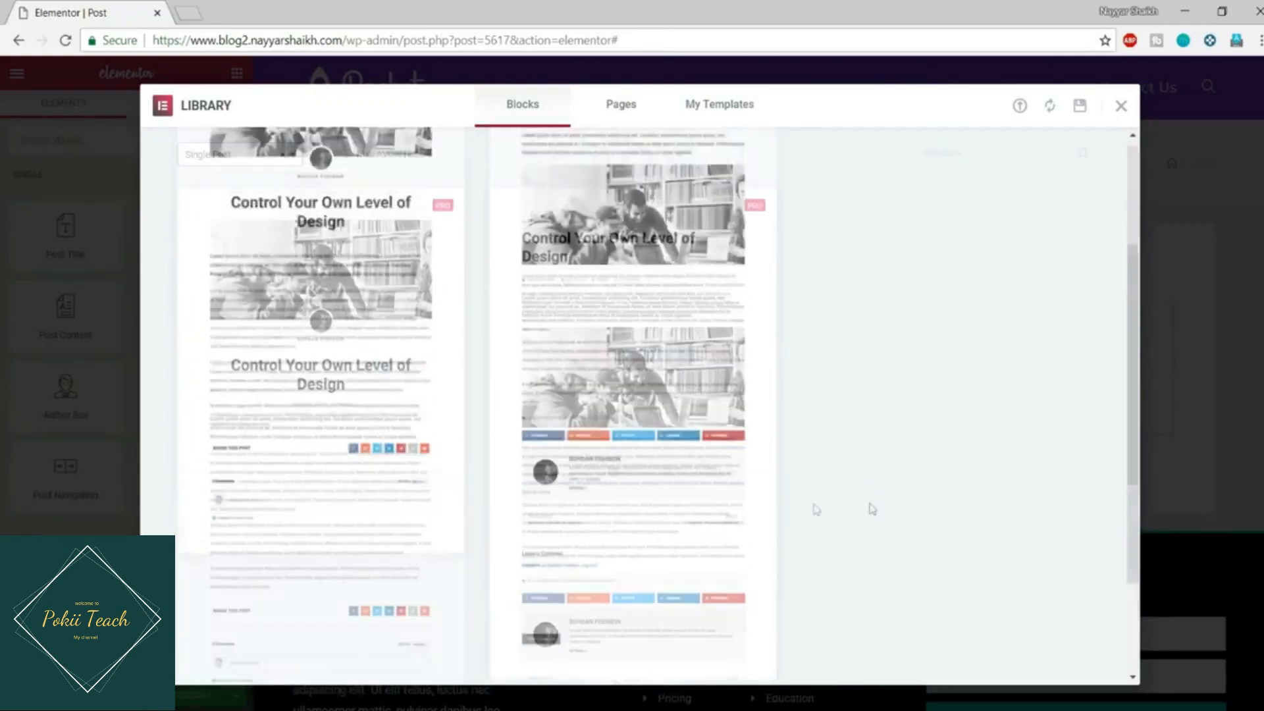
pyautogui.scroll(-5, 279, 380)
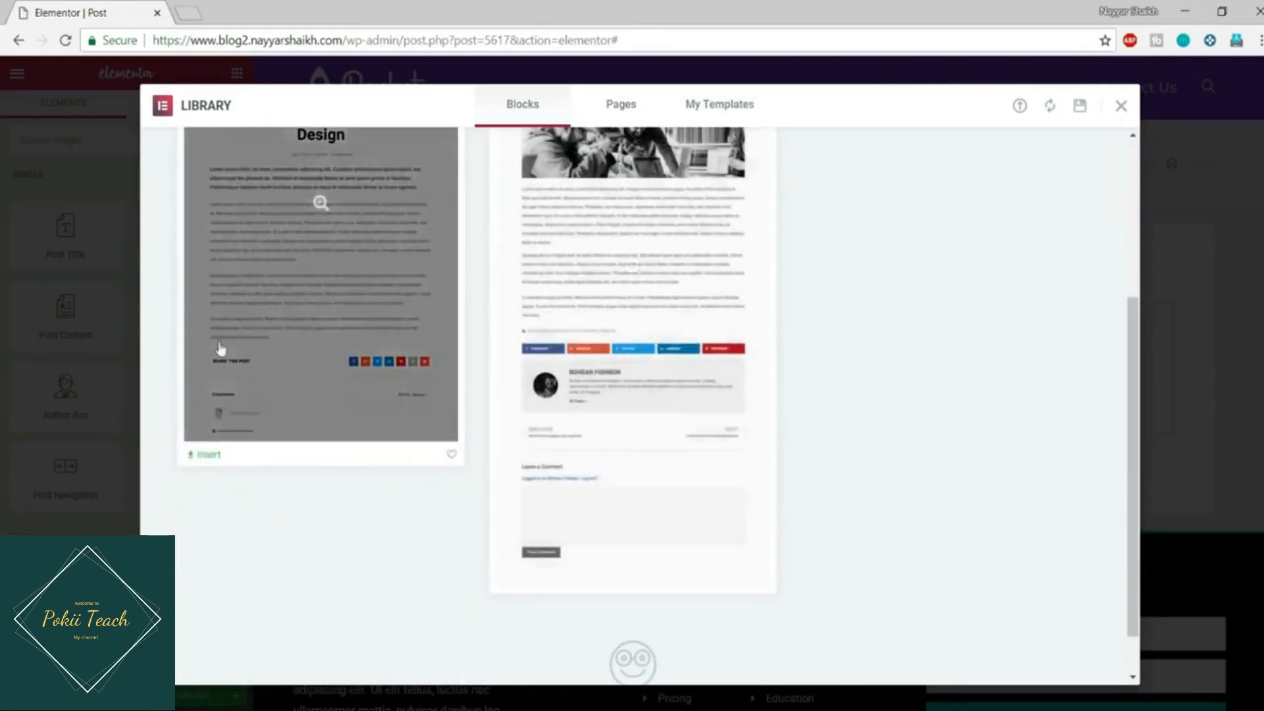
pyautogui.scroll(5, 244, 349)
pyautogui.scroll(-3, 264, 428)
pyautogui.click(210, 454)
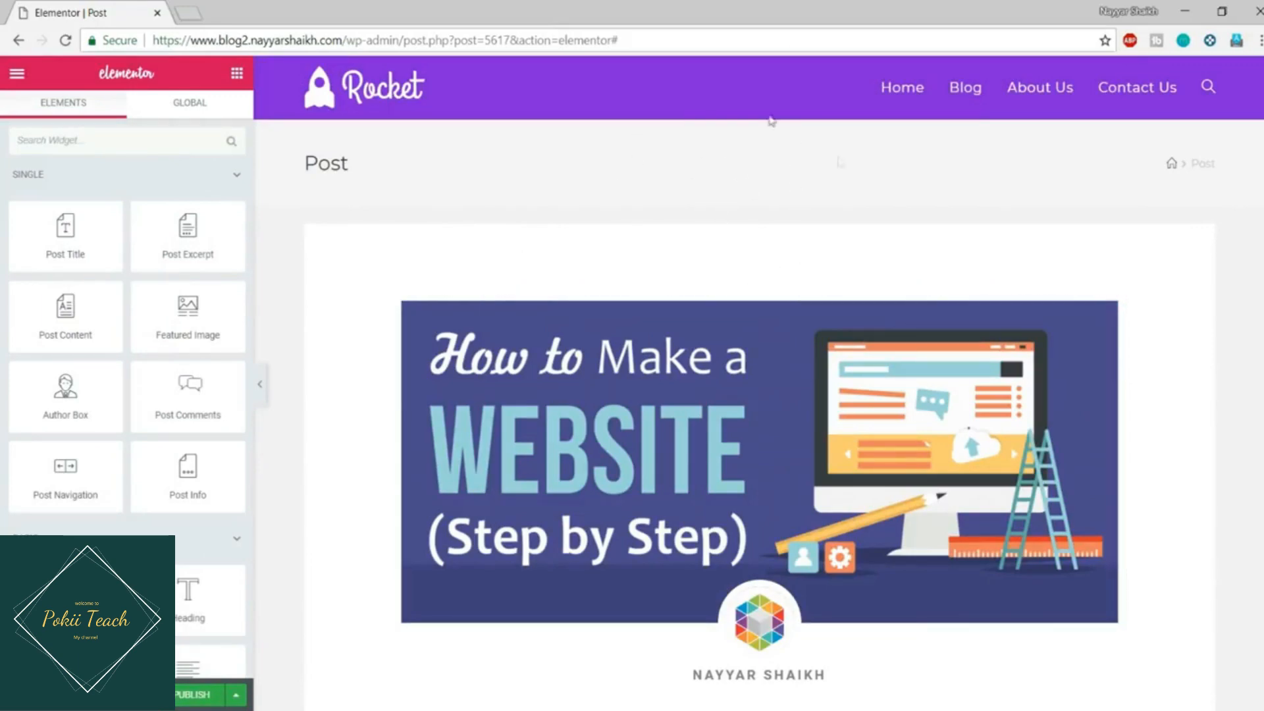
# Step: Scroll through the template preview of the 'How to Make a Website in 2018' post
pyautogui.scroll(-3, 827, 161)
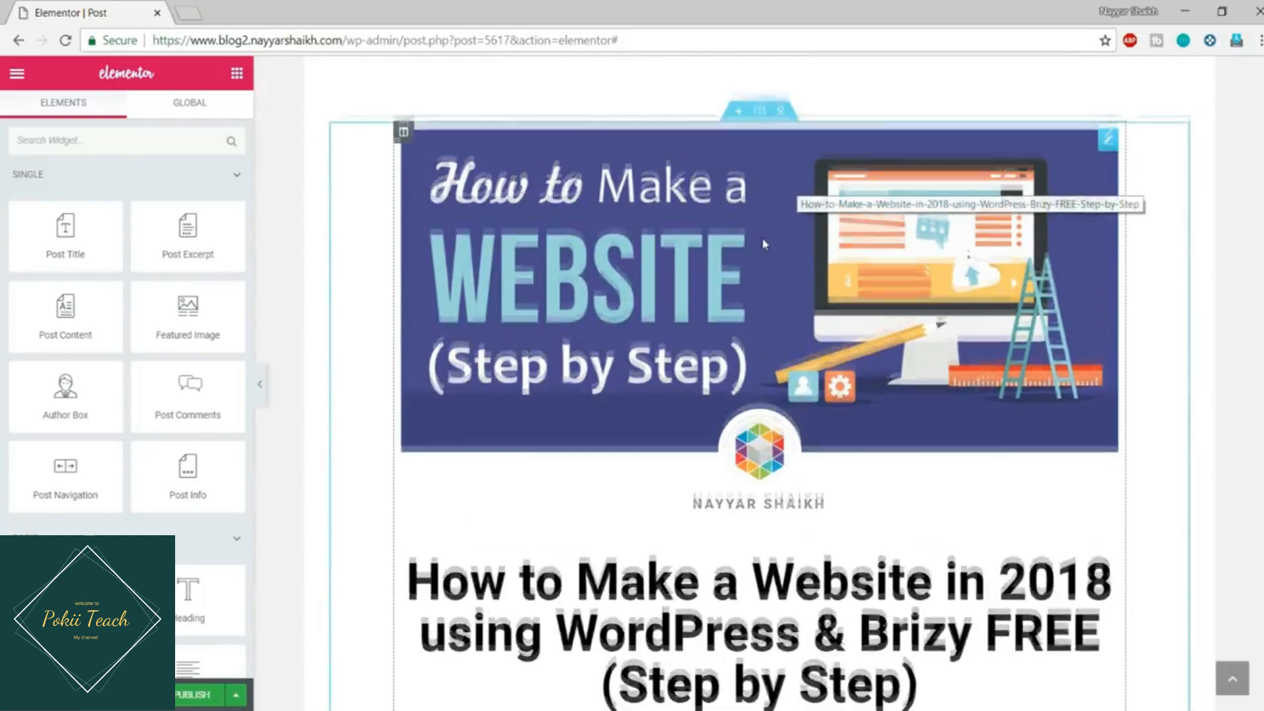
pyautogui.scroll(-5, 761, 237)
pyautogui.scroll(-4, 743, 265)
pyautogui.scroll(10, 758, 262)
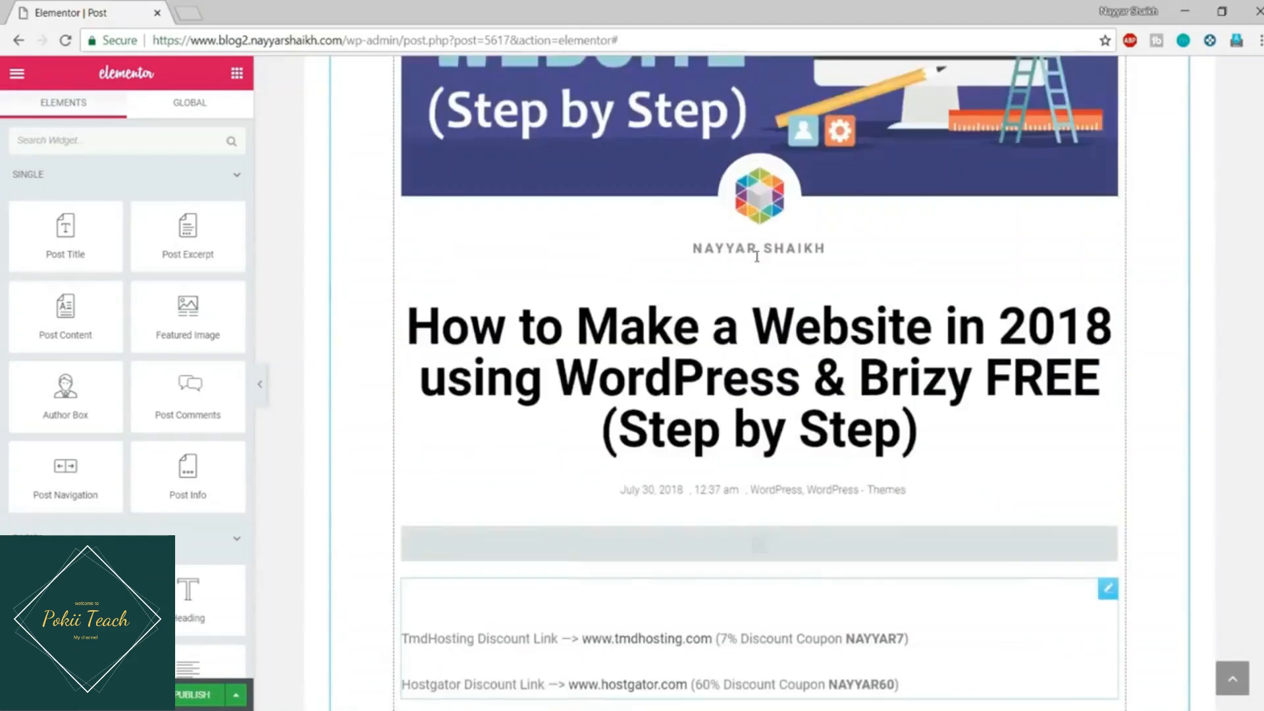
pyautogui.scroll(-4, 758, 262)
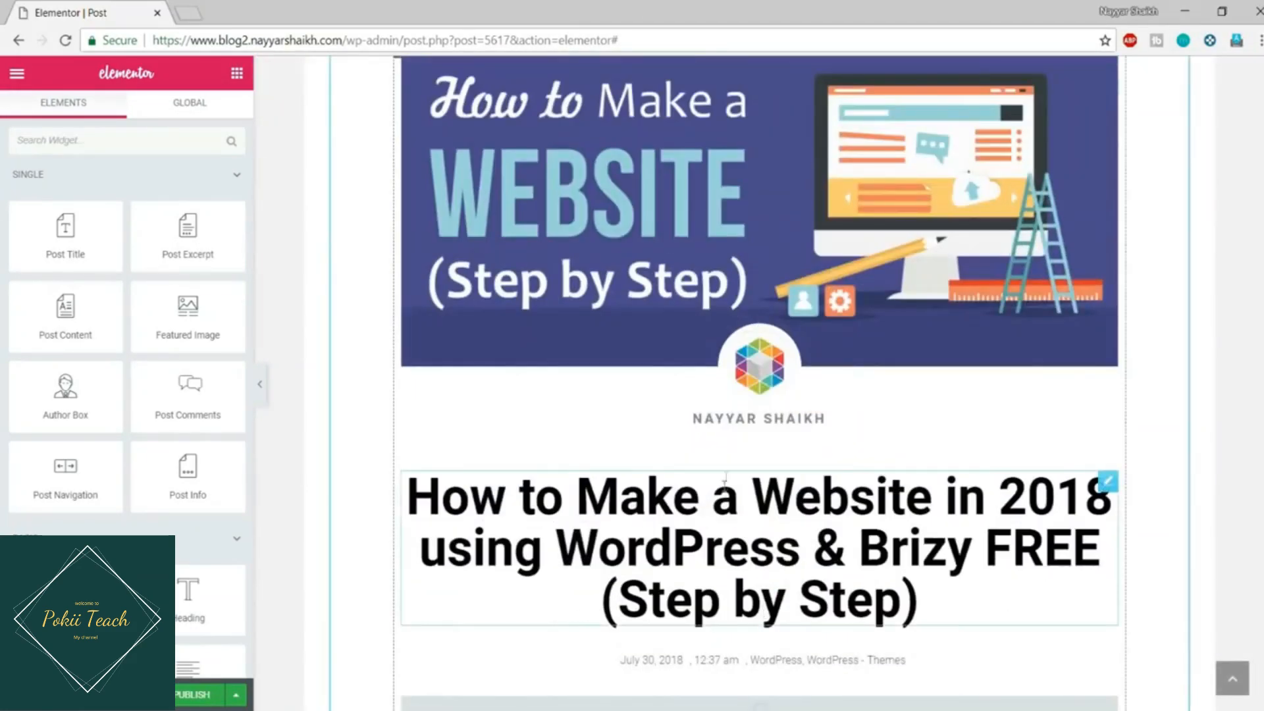
pyautogui.scroll(-3, 597, 433)
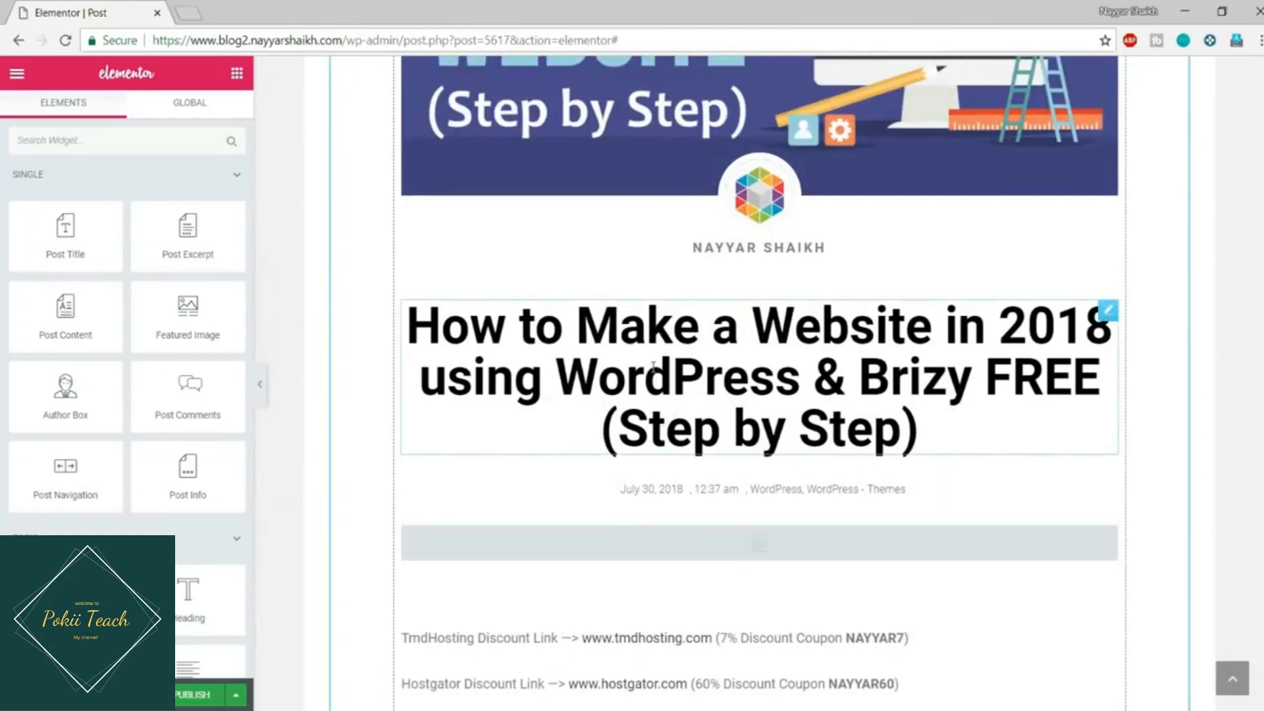
# Step: Give the post title Montserrat typography at 41 px so it fits on two lines
pyautogui.click(644, 343)
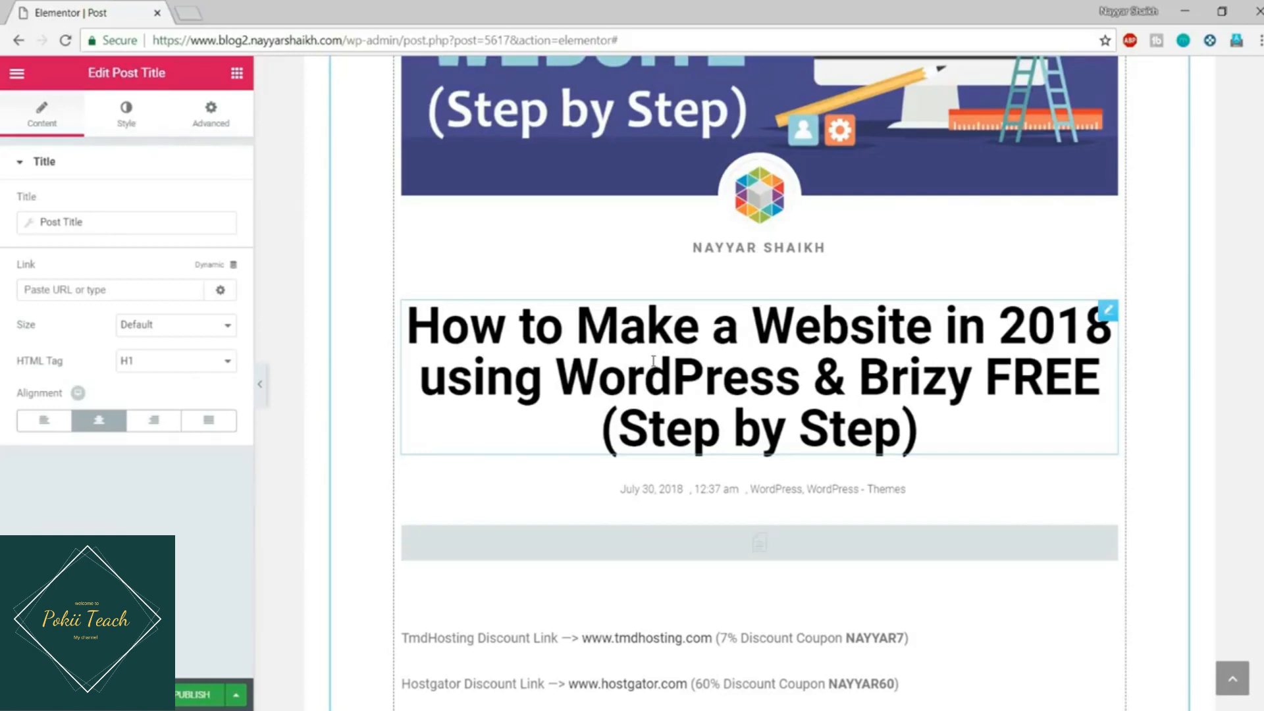
pyautogui.click(125, 121)
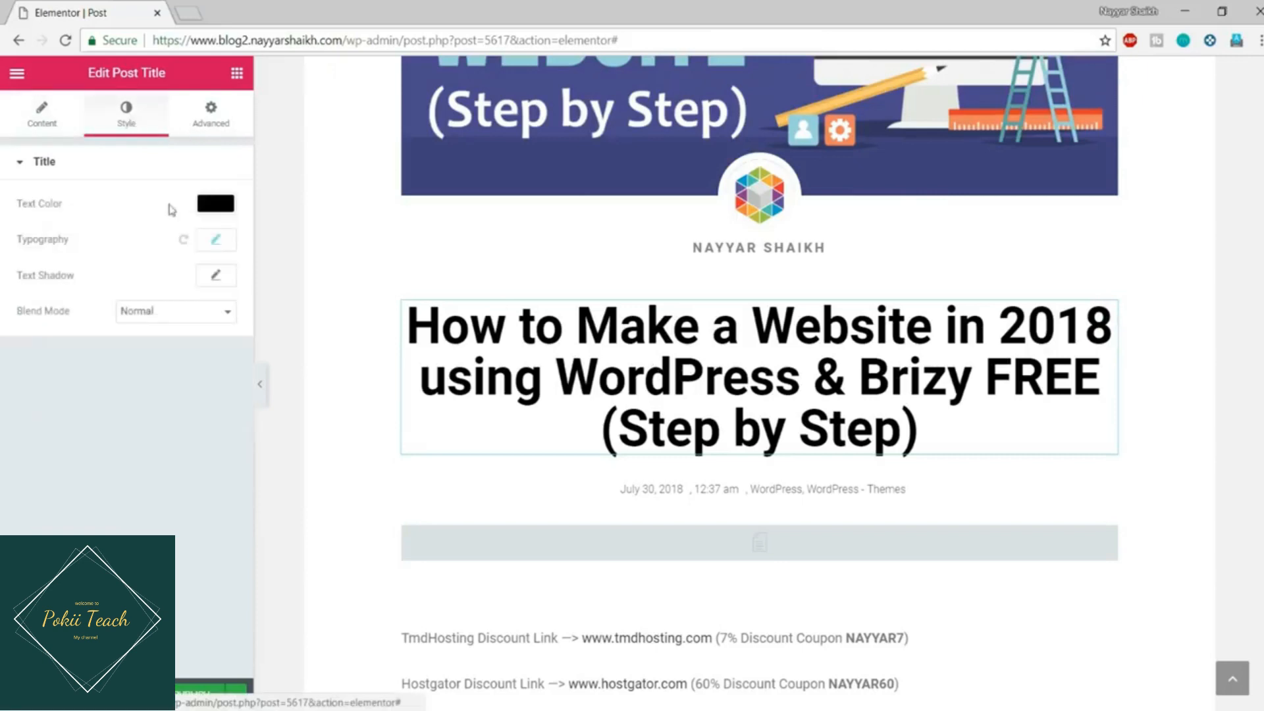
pyautogui.click(217, 241)
pyautogui.click(156, 283)
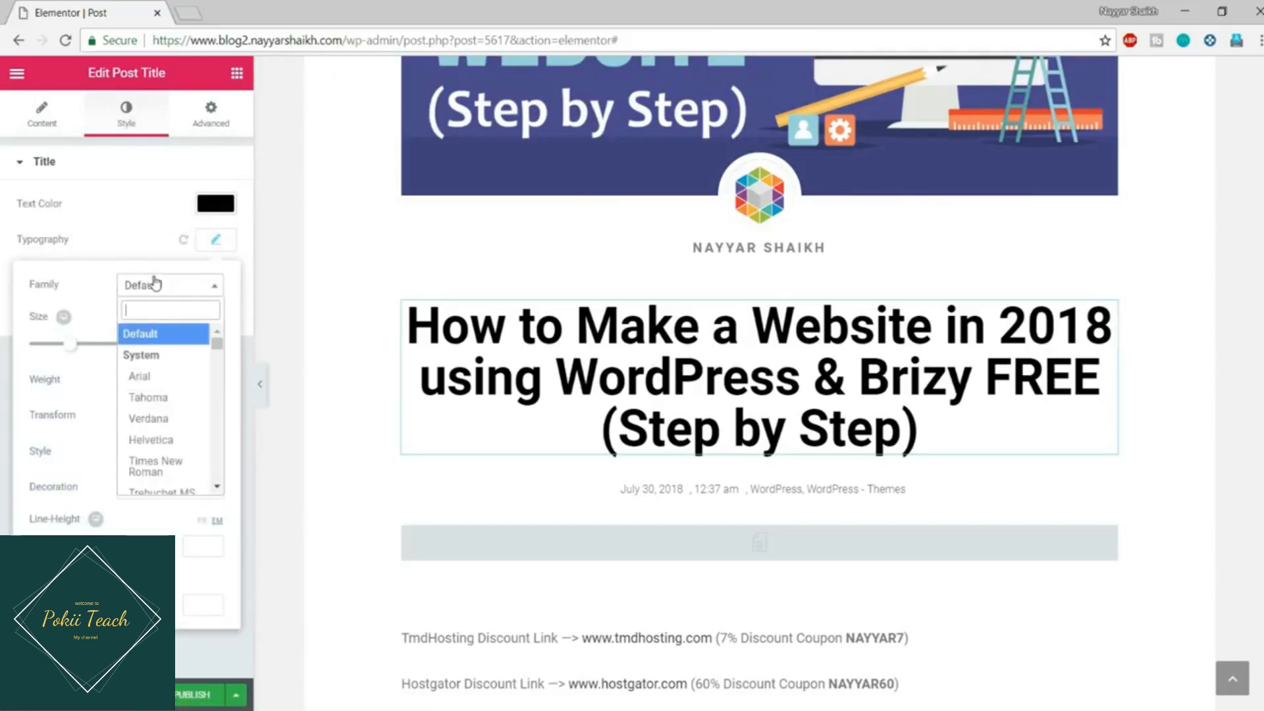
pyautogui.write('montse')
pyautogui.press('Return')
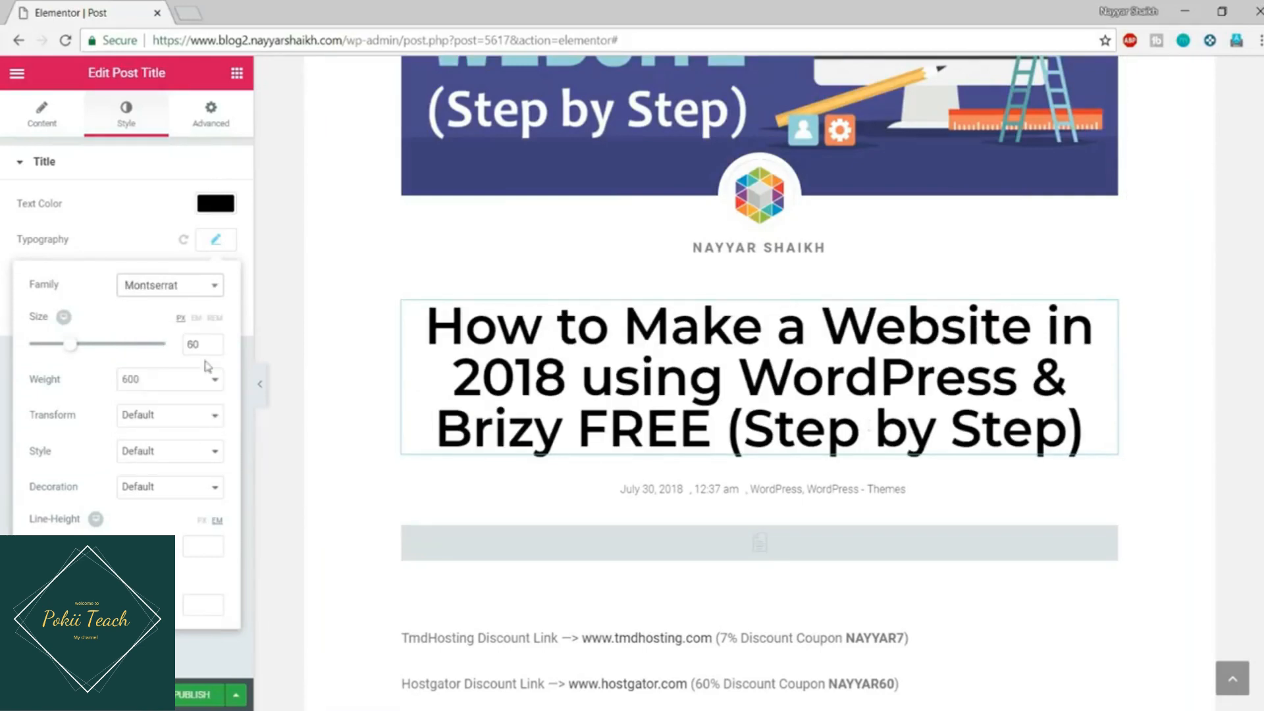
pyautogui.moveTo(73, 348); pyautogui.dragTo(61, 349)
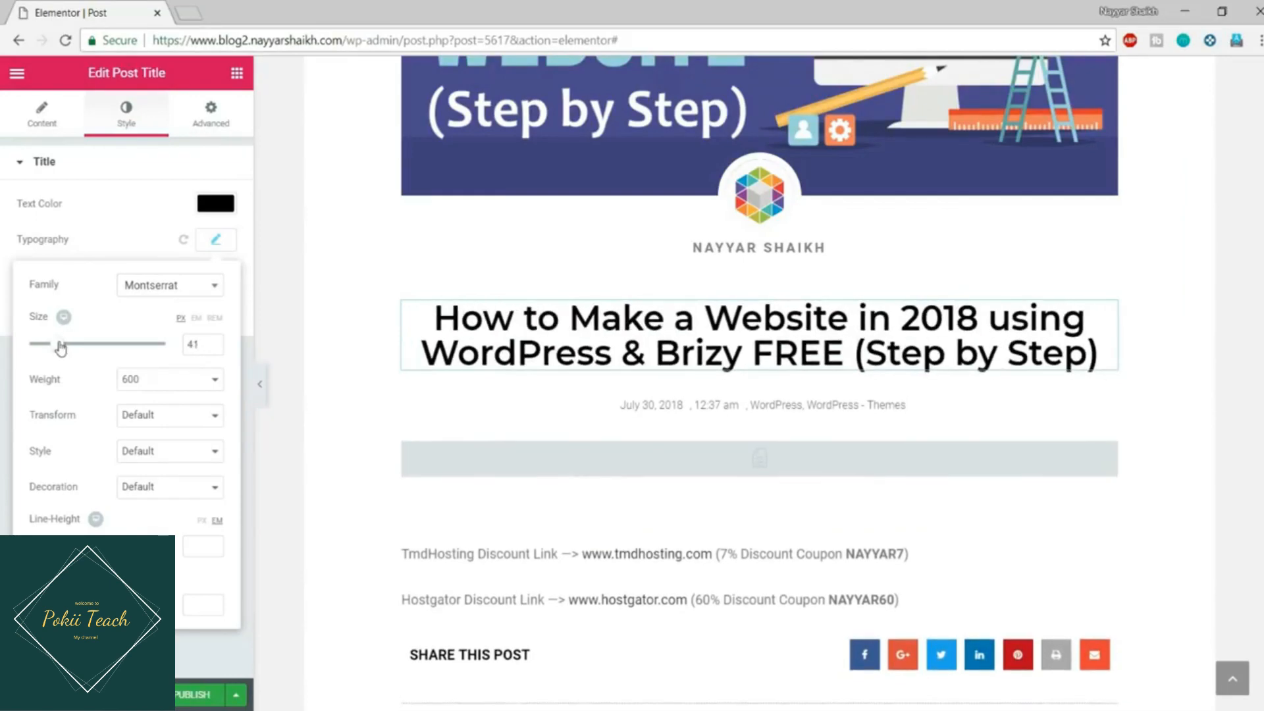
pyautogui.scroll(-1, 1209, 345)
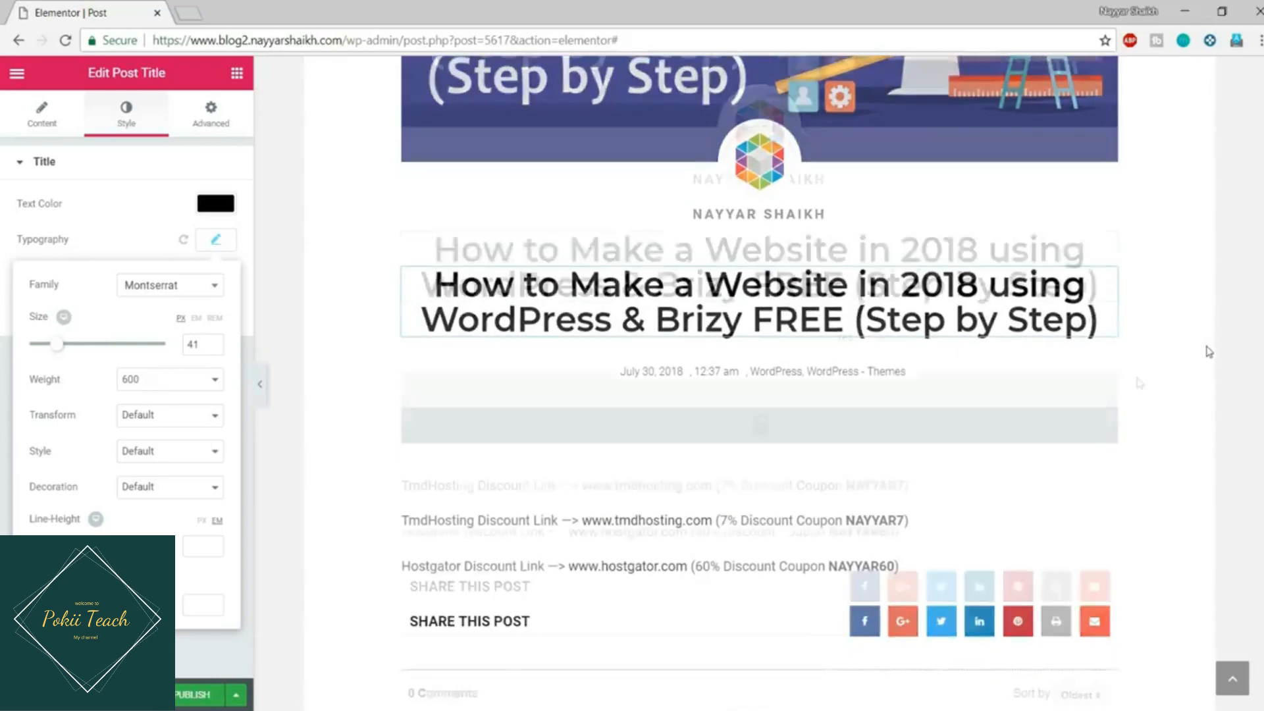
pyautogui.click(749, 382)
# Step: Delete the empty Post Excerpt widget and make the Post Content text colour black
pyautogui.rightClick(703, 380)
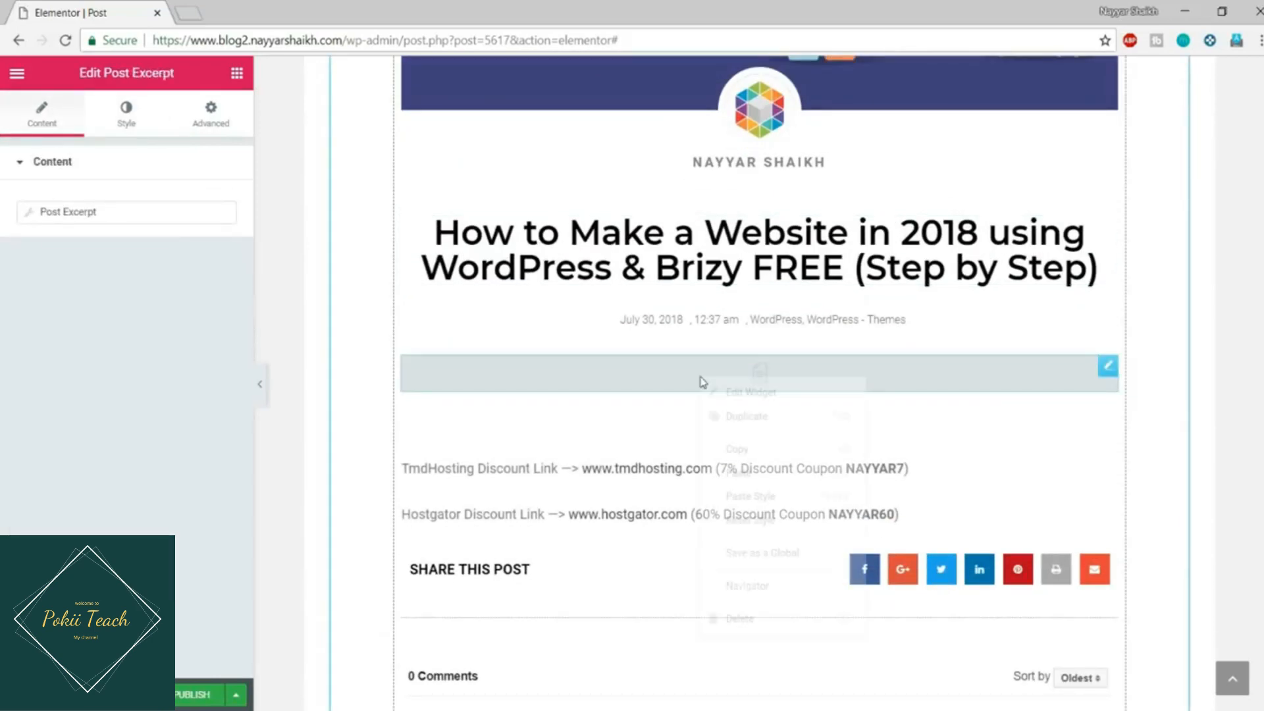
pyautogui.click(767, 623)
pyautogui.click(619, 407)
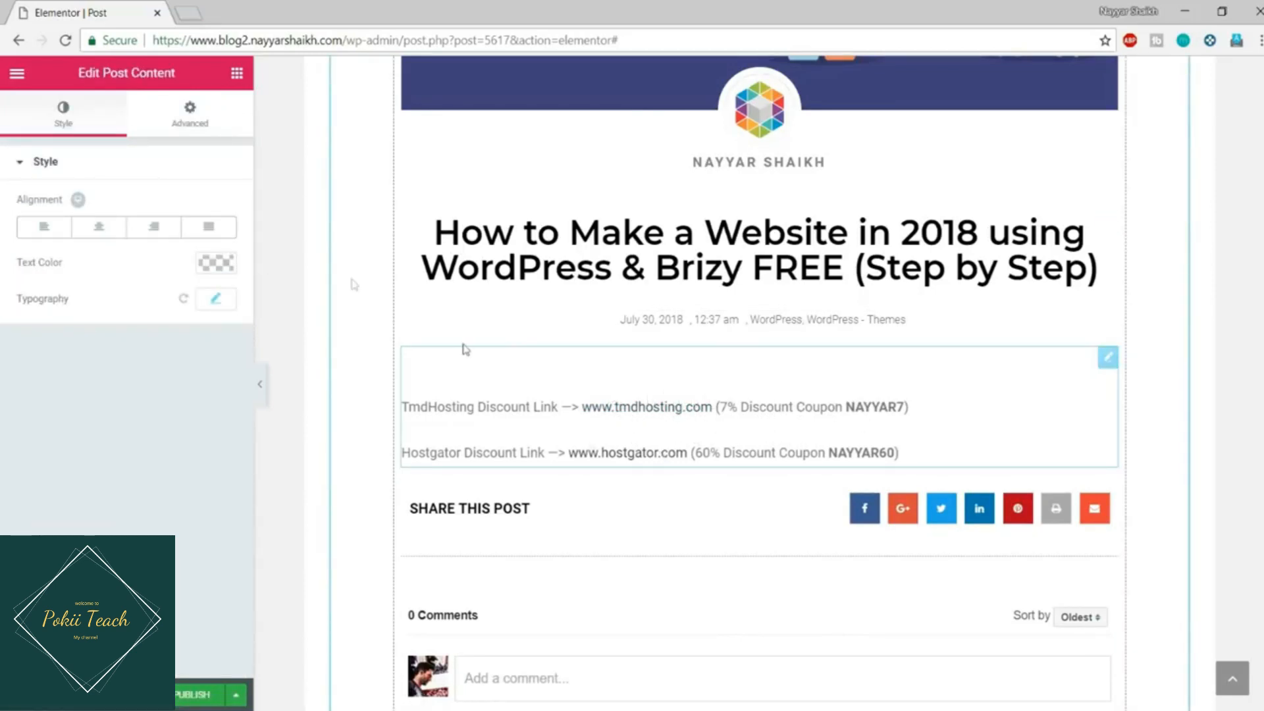
pyautogui.click(219, 263)
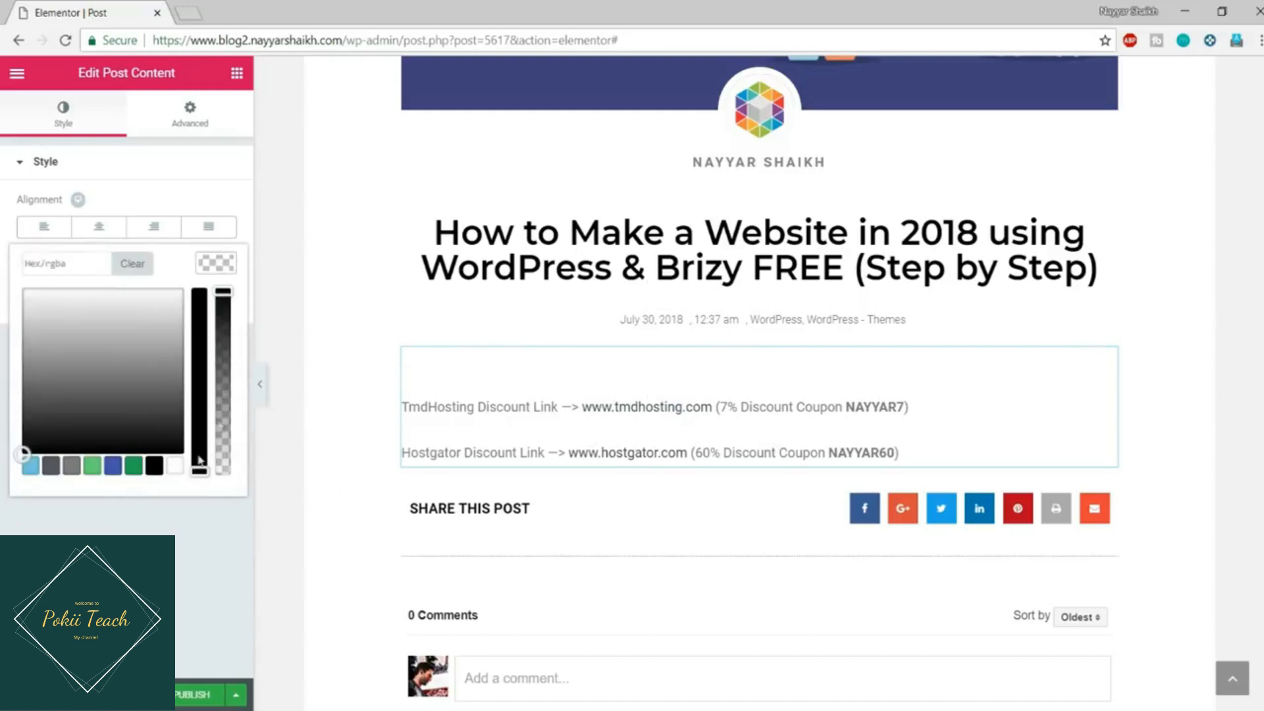
pyautogui.click(154, 466)
pyautogui.click(224, 260)
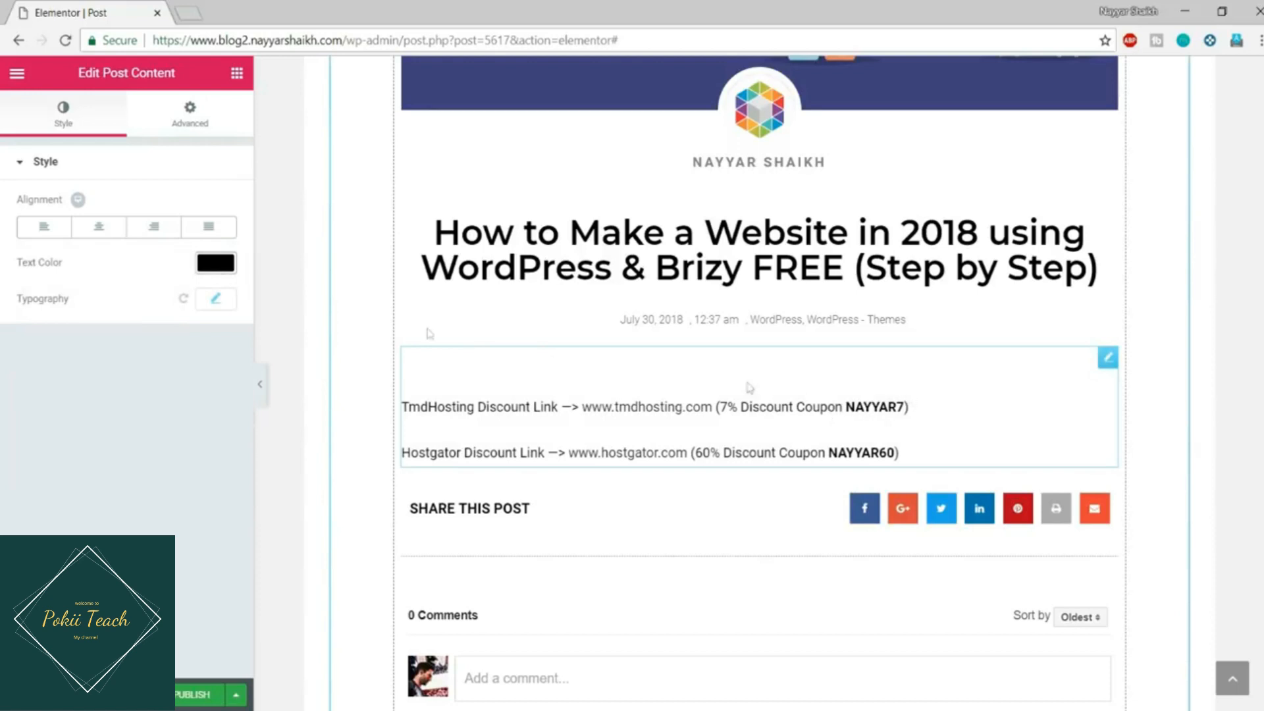
# Step: Set the Post Content typography family to Montserrat
pyautogui.click(216, 298)
pyautogui.click(175, 350)
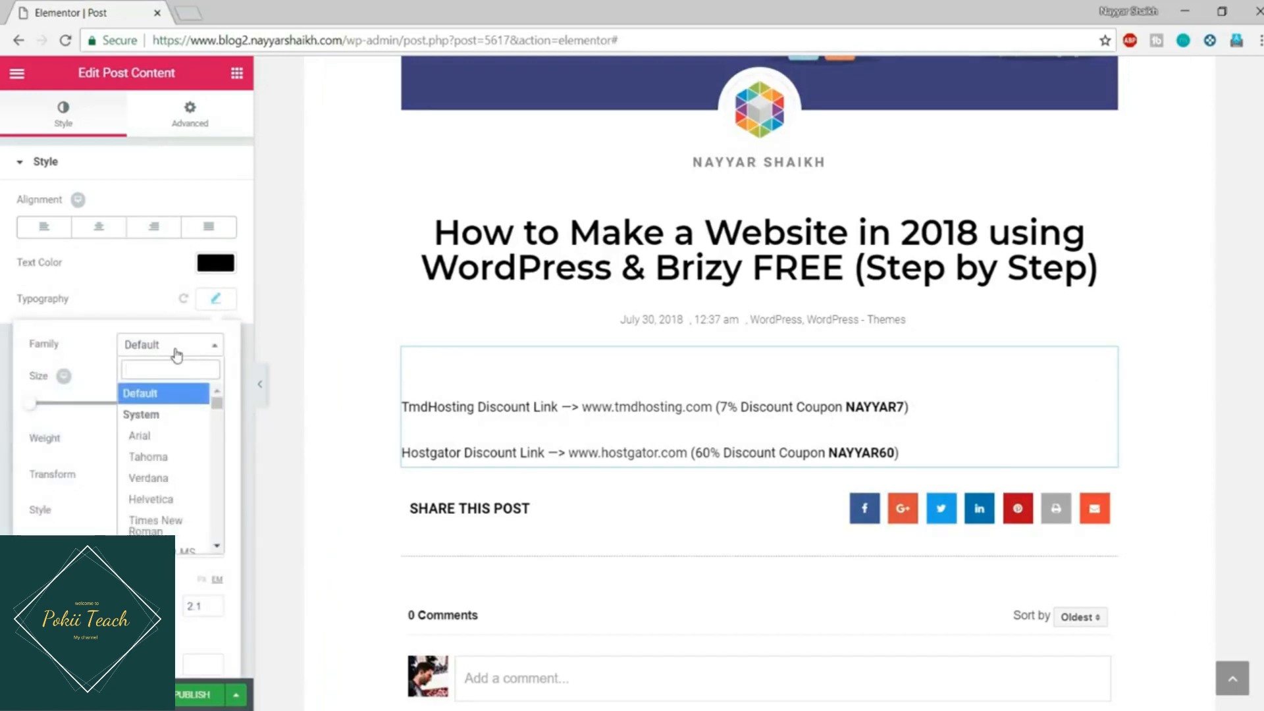
pyautogui.write('montse')
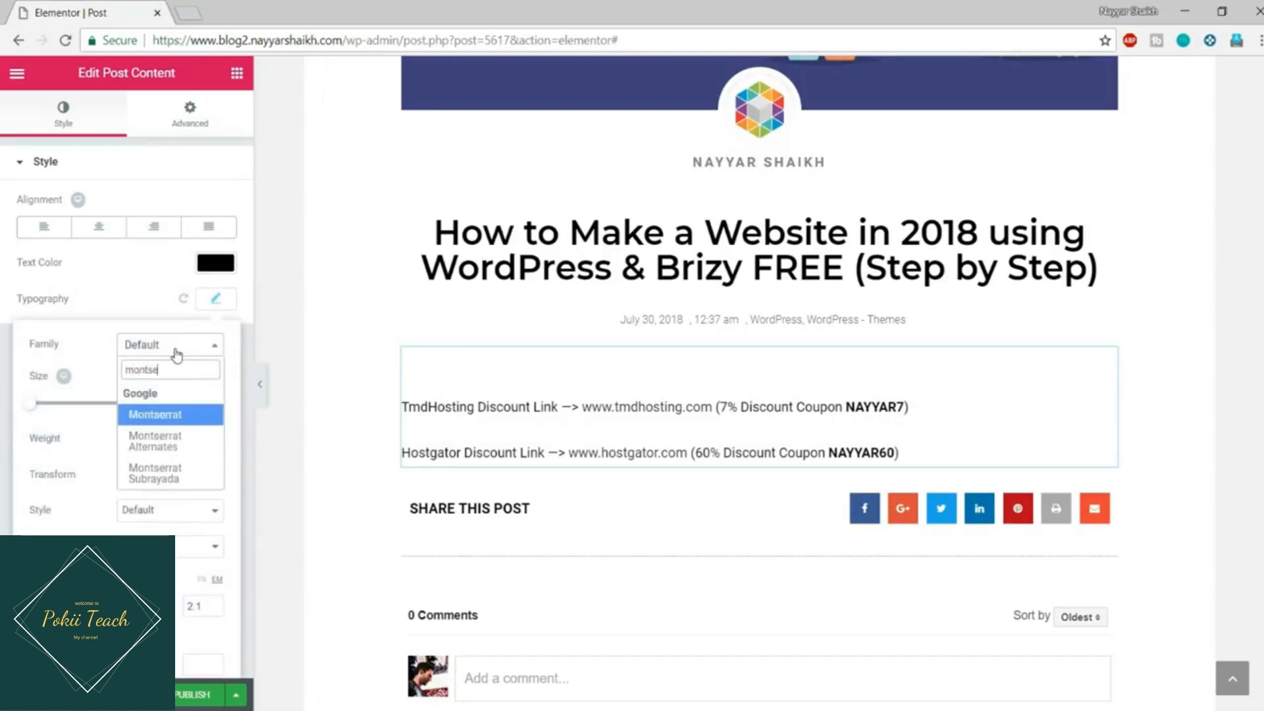
pyautogui.press('Return')
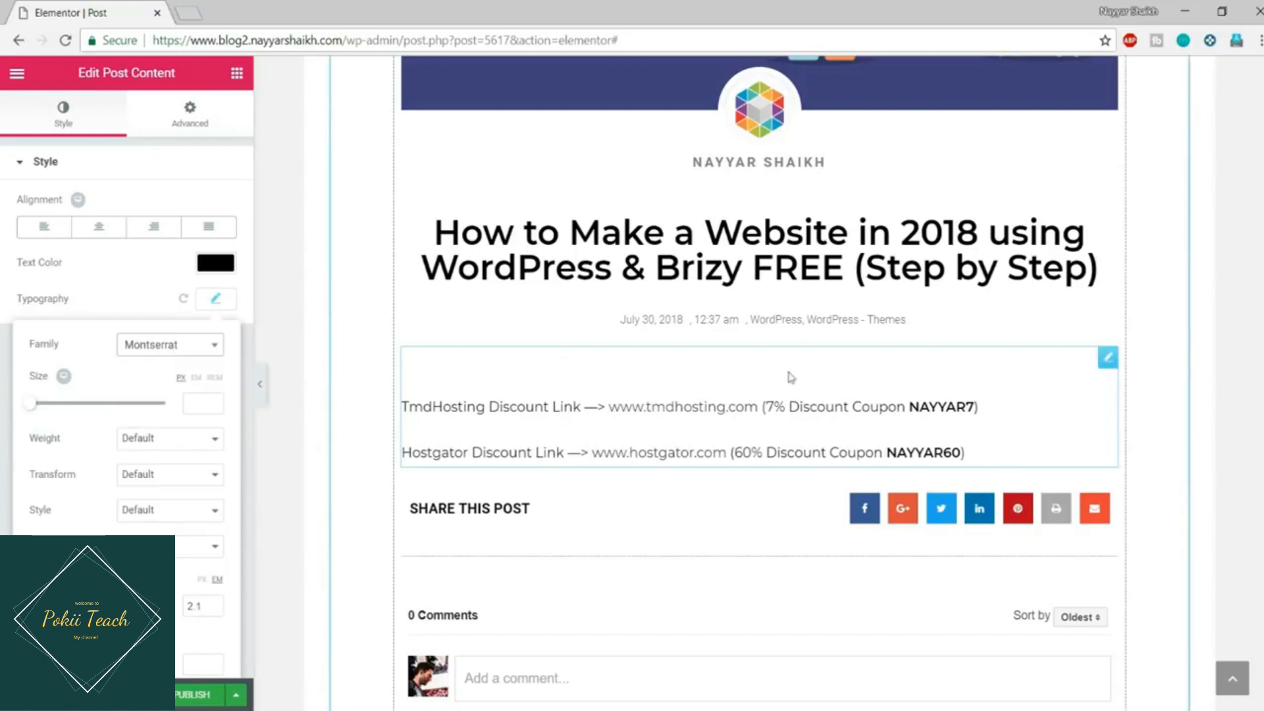
pyautogui.scroll(-1, 736, 401)
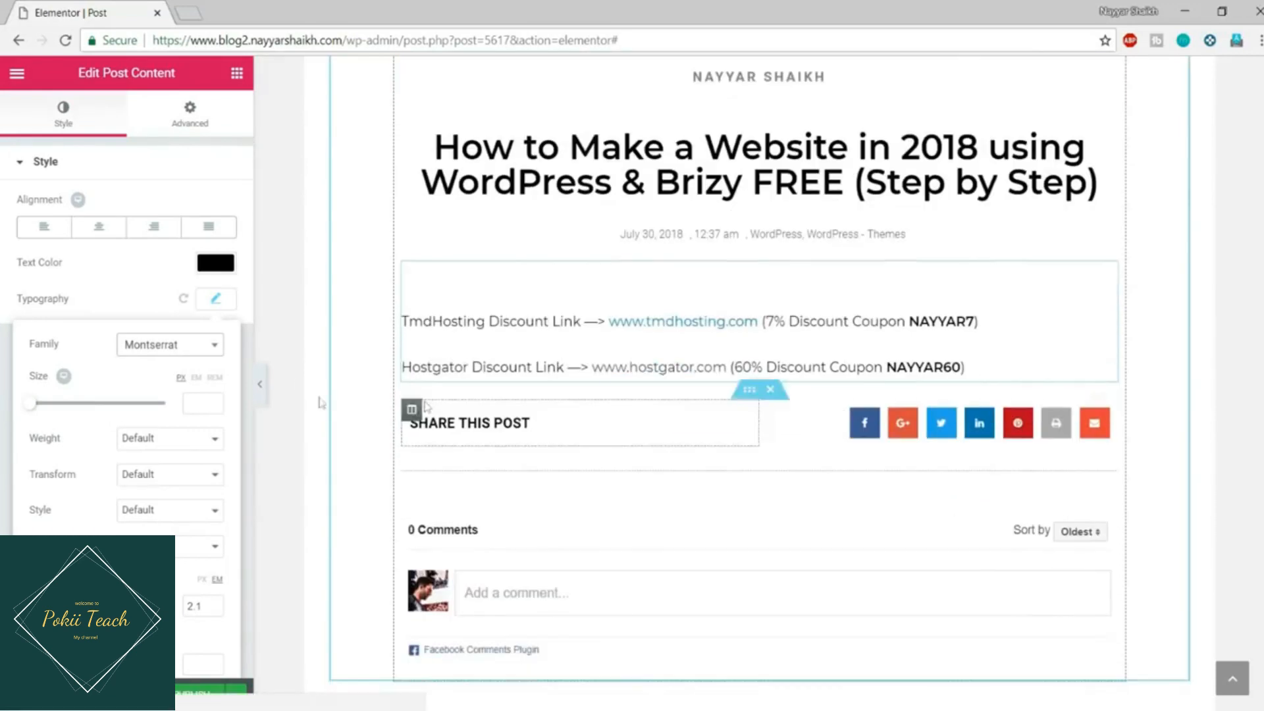
pyautogui.click(215, 299)
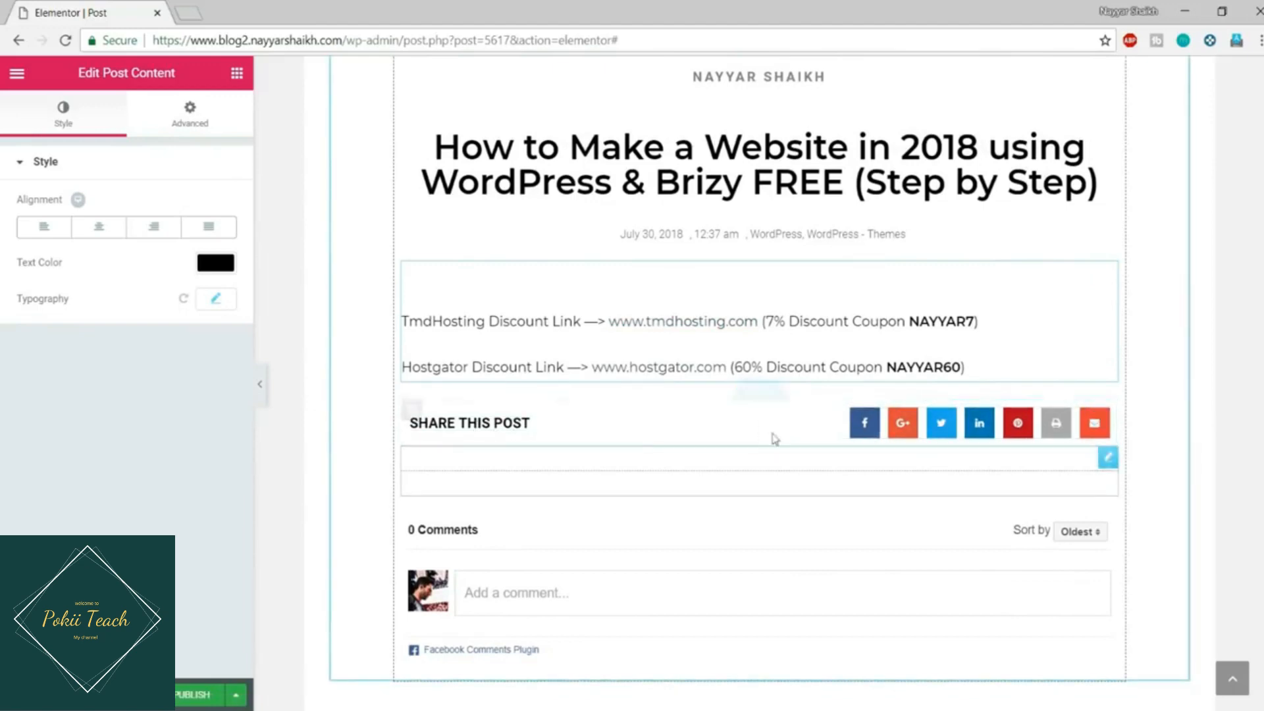
pyautogui.scroll(-2, 592, 569)
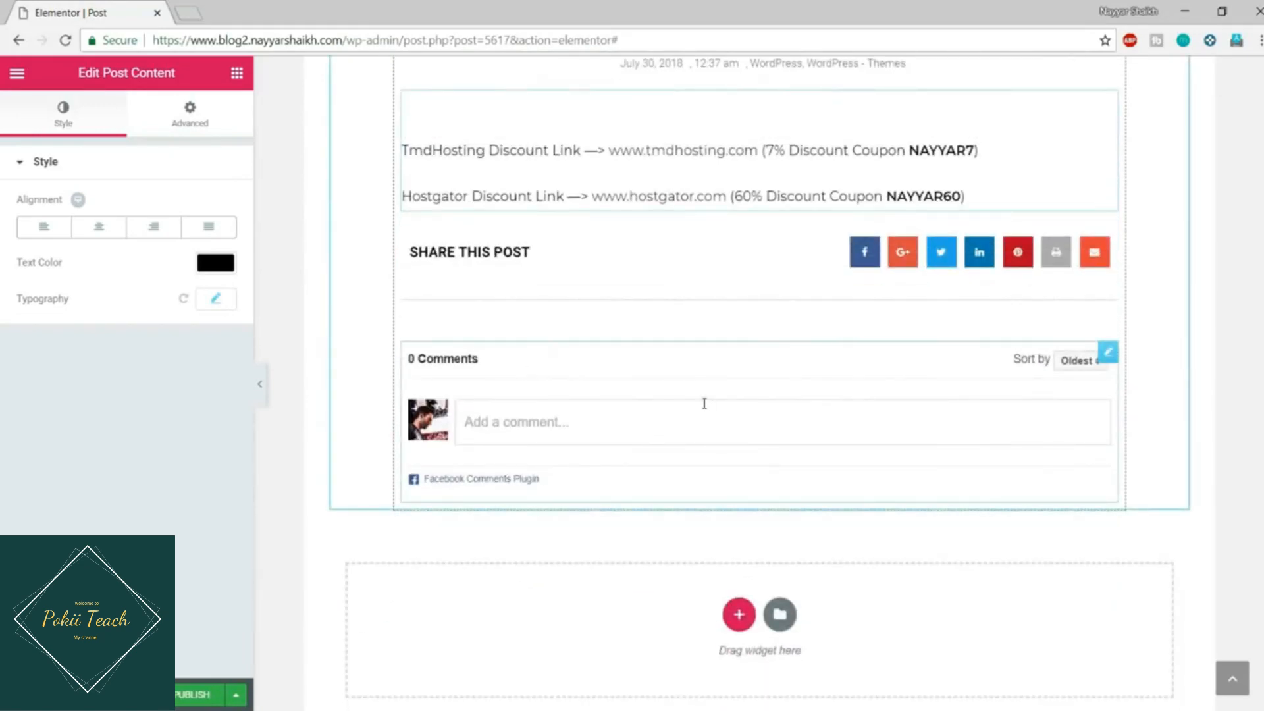
pyautogui.scroll(2, 702, 403)
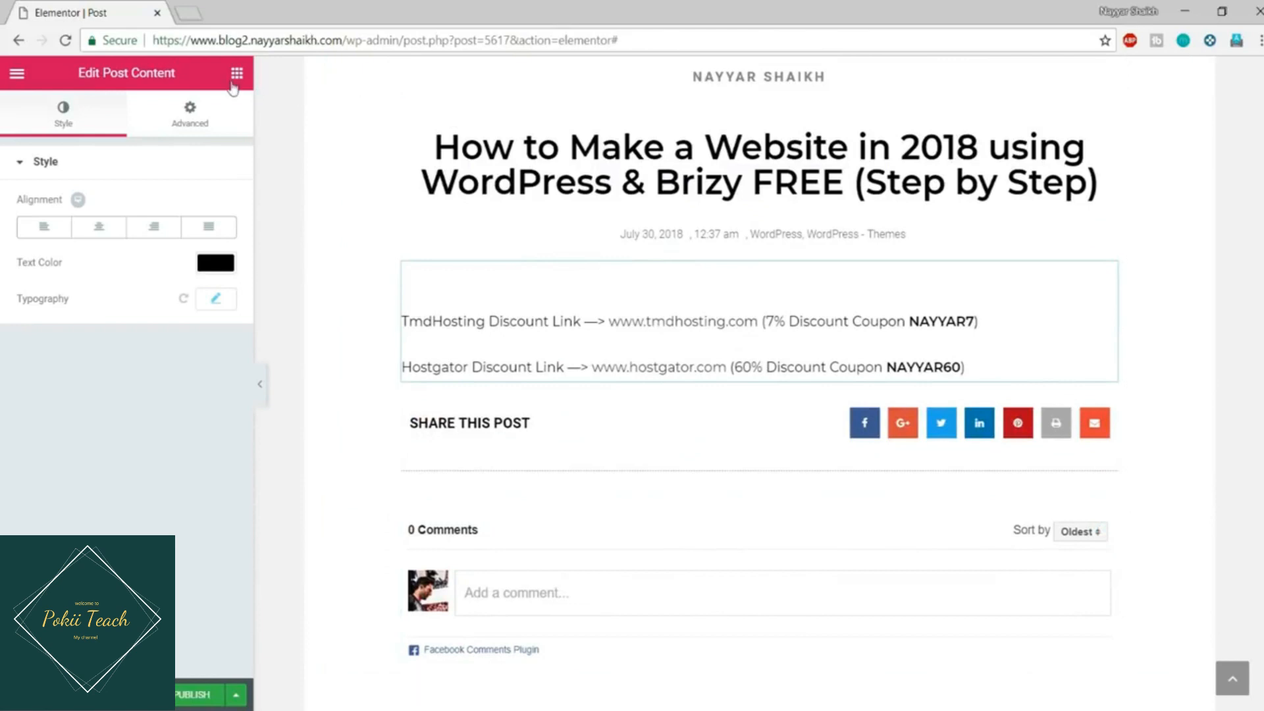
pyautogui.click(232, 81)
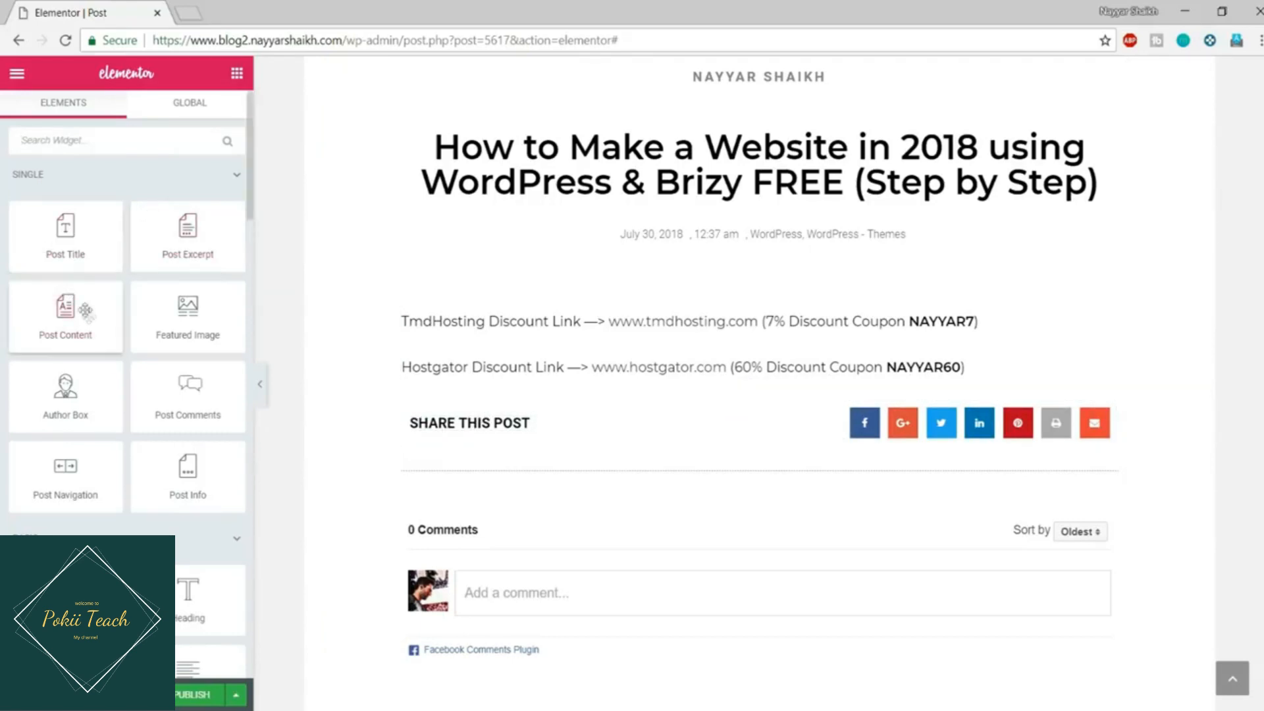
# Step: Add an Inner Section above Share This Post, delete its left column, and view the live post
pyautogui.scroll(-2, 96, 383)
pyautogui.moveTo(65, 488); pyautogui.dragTo(666, 403)
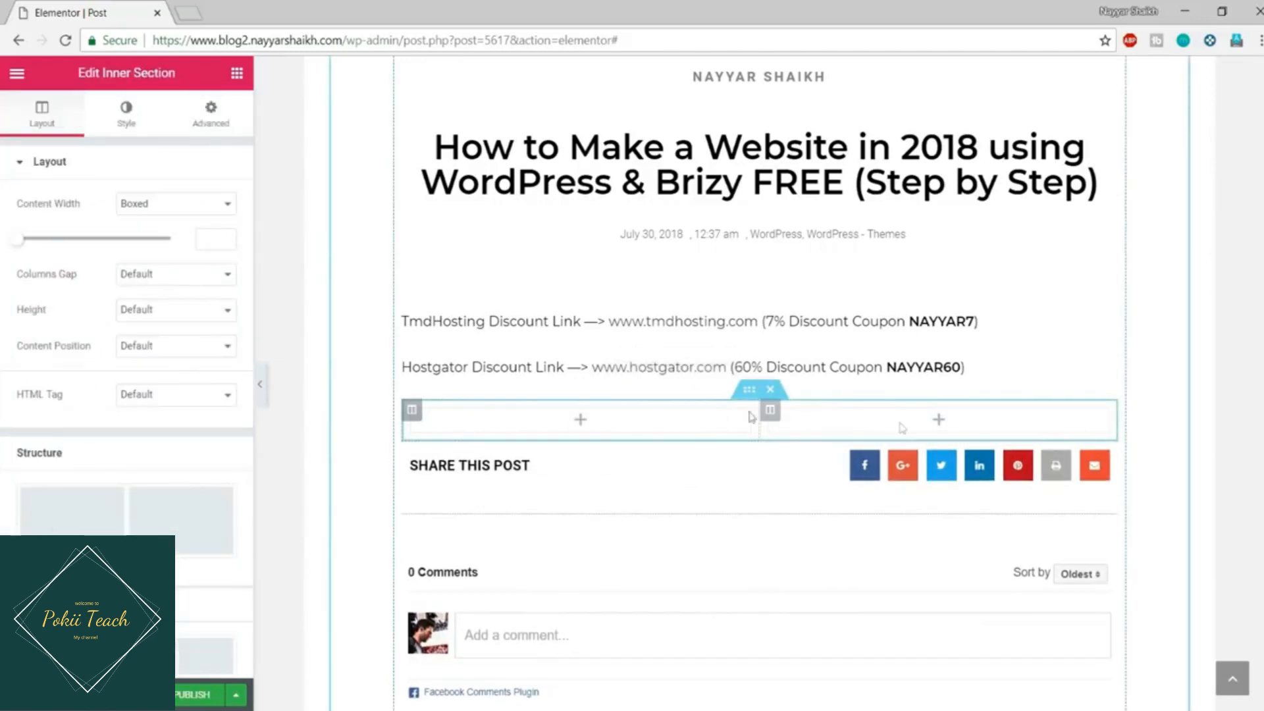
pyautogui.rightClick(412, 410)
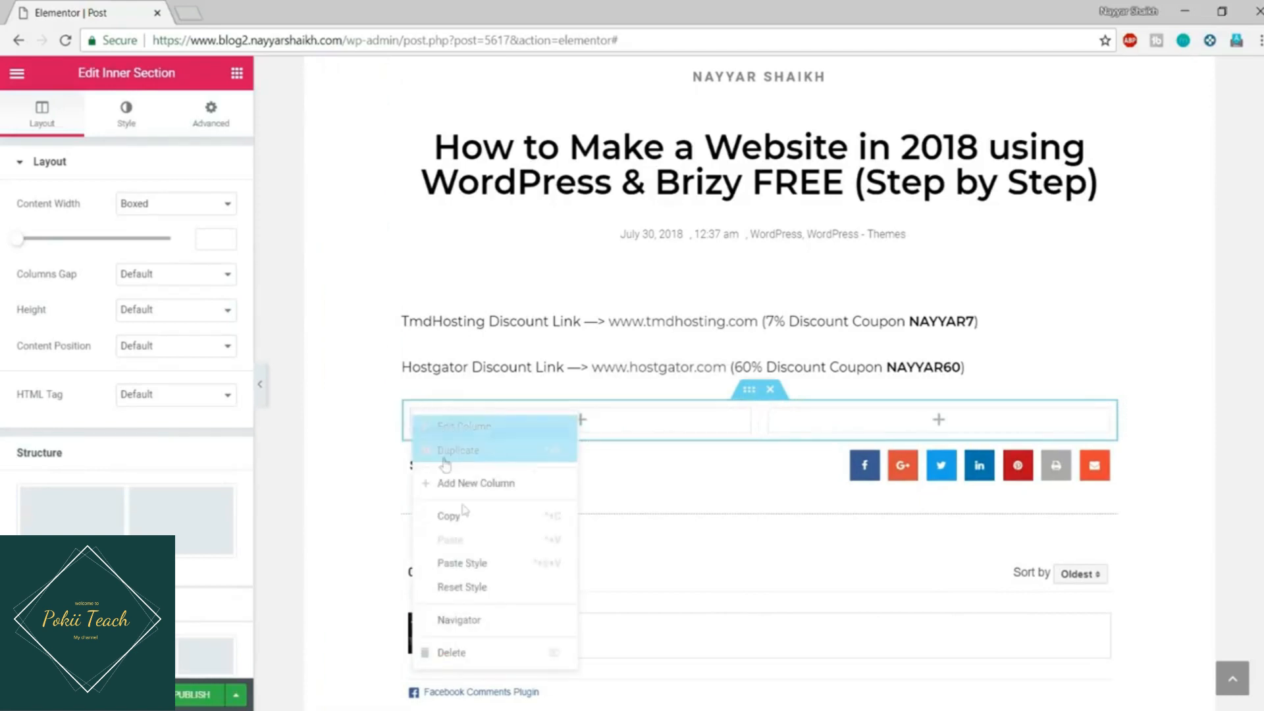
pyautogui.click(494, 650)
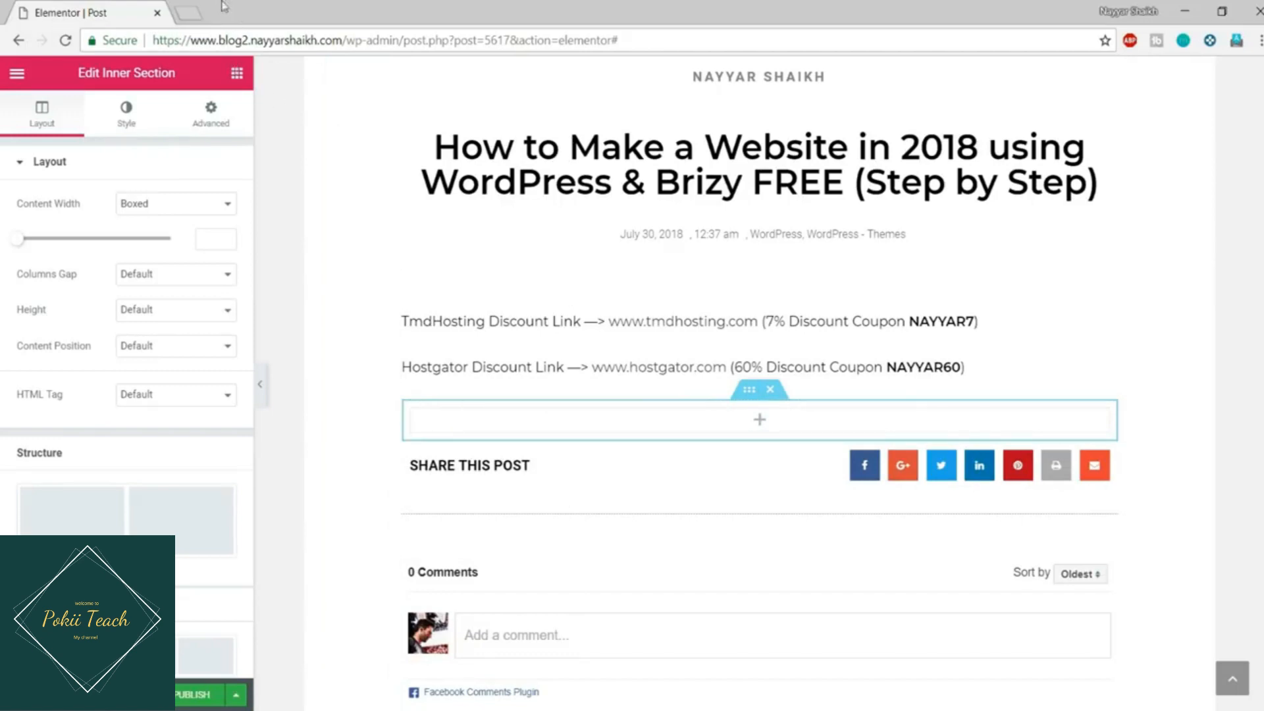
pyautogui.moveTo(350, 40); pyautogui.dragTo(152, 41)
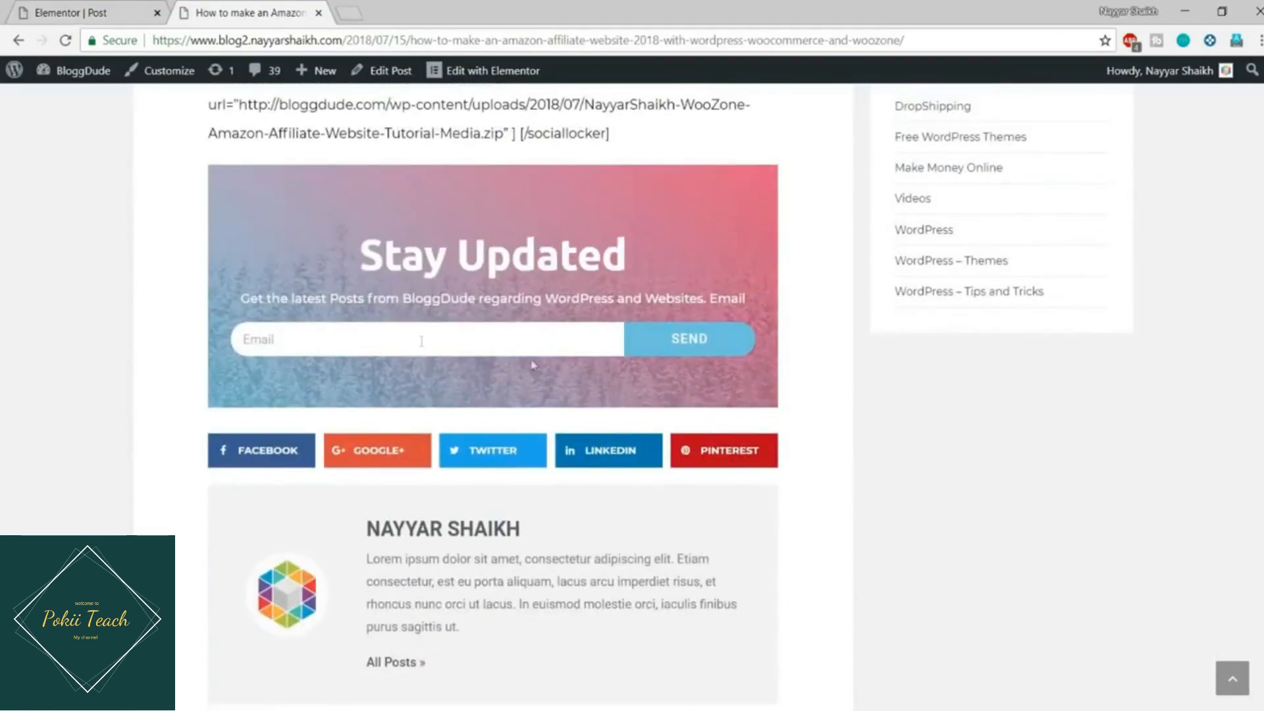
# Step: Add a Heading widget to the new section reading 'Stay Updated', centre-aligned
pyautogui.moveTo(357, 250); pyautogui.dragTo(621, 247)
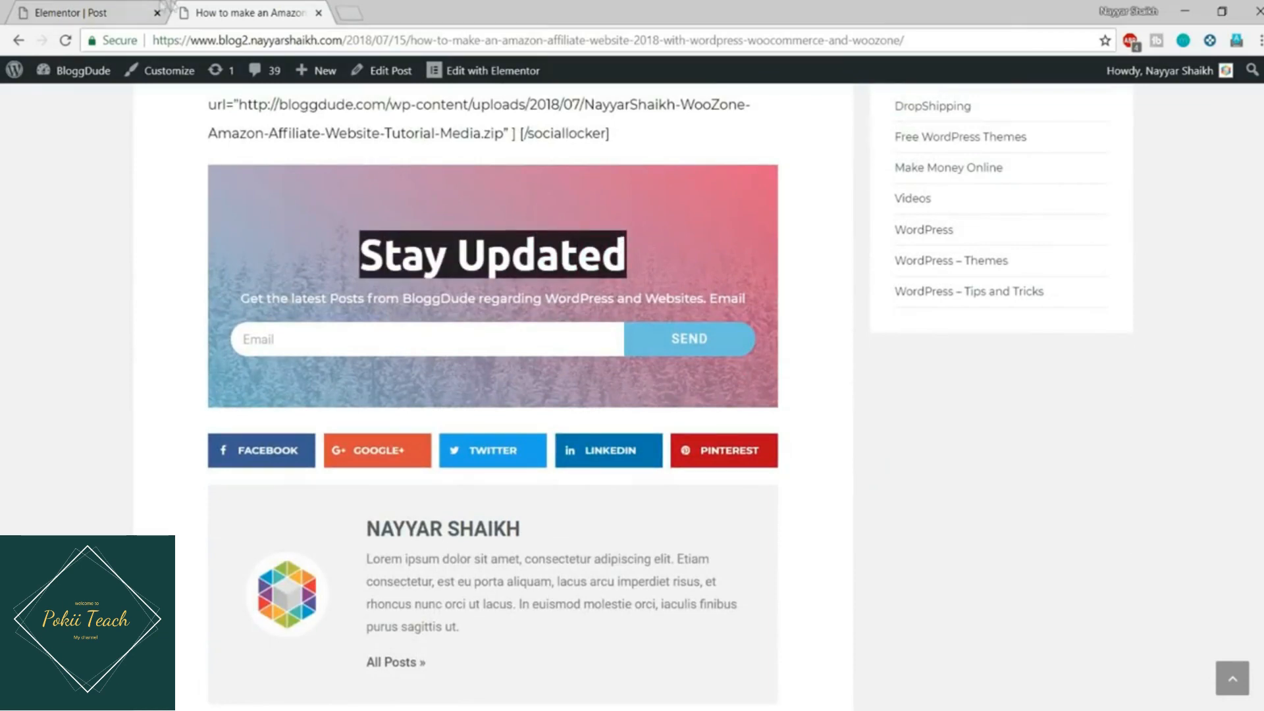
pyautogui.click(165, 10)
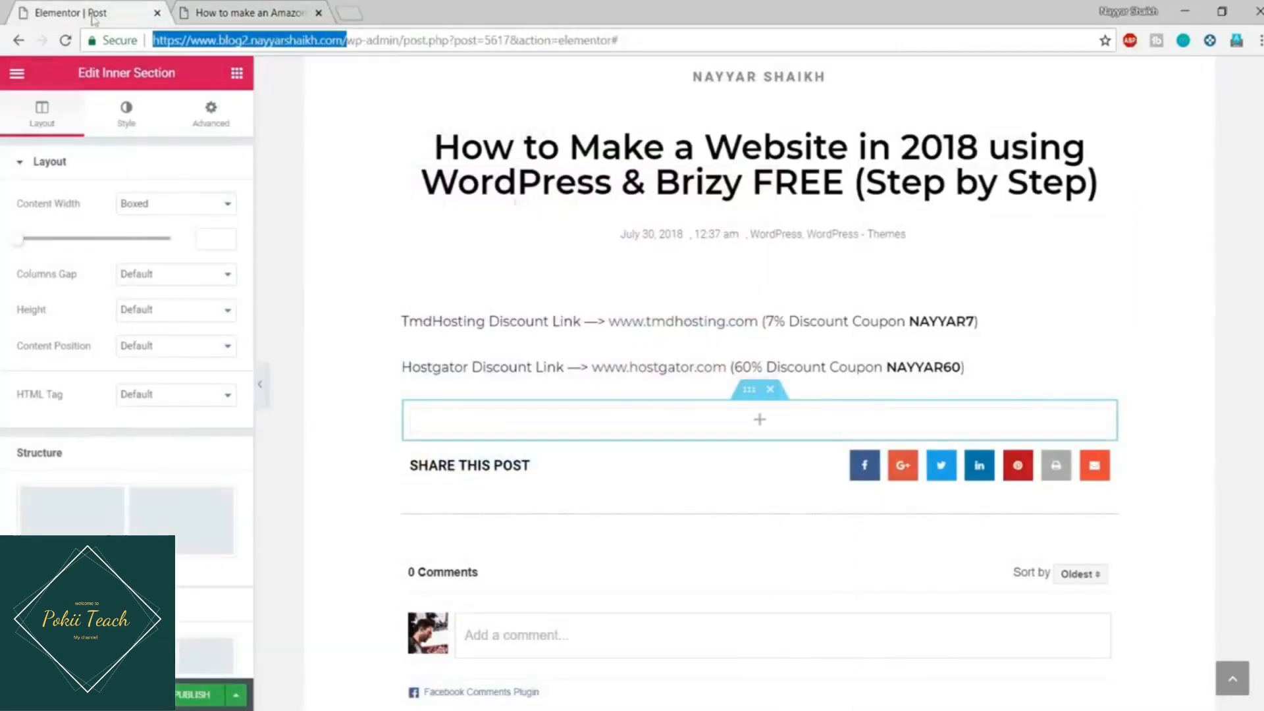
pyautogui.click(237, 74)
pyautogui.scroll(-3, 191, 277)
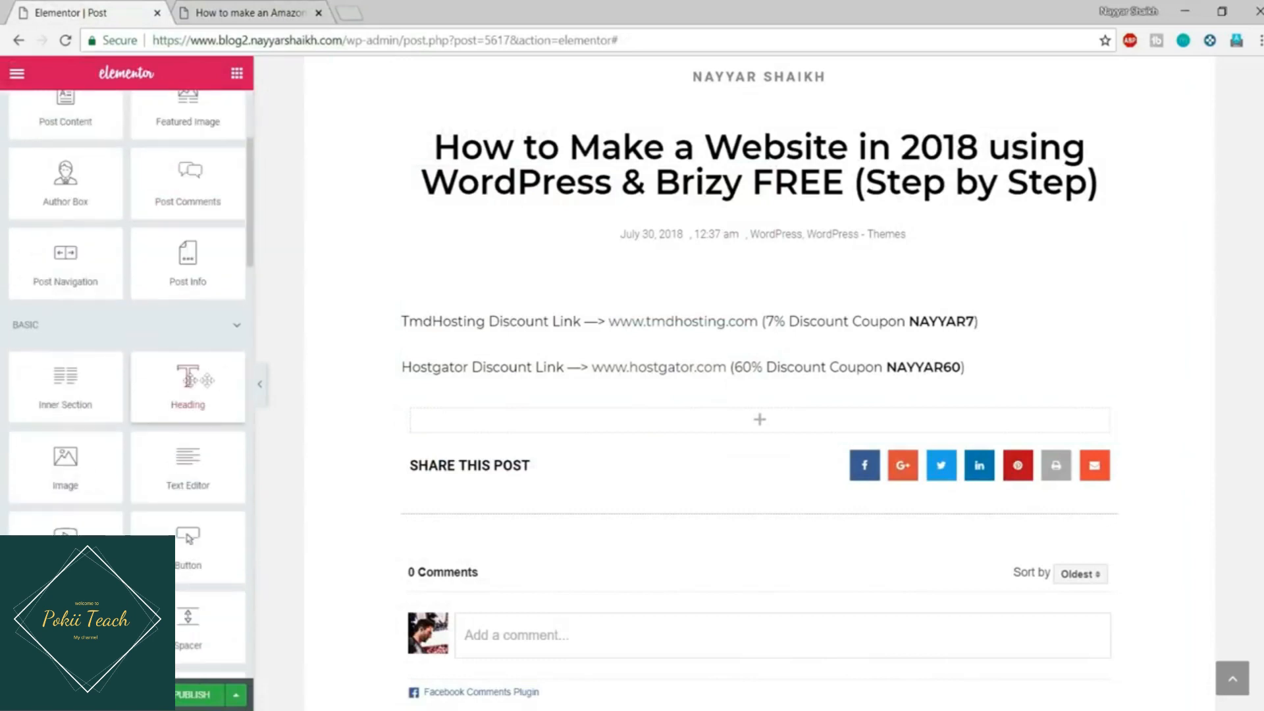
pyautogui.moveTo(208, 380); pyautogui.dragTo(793, 440)
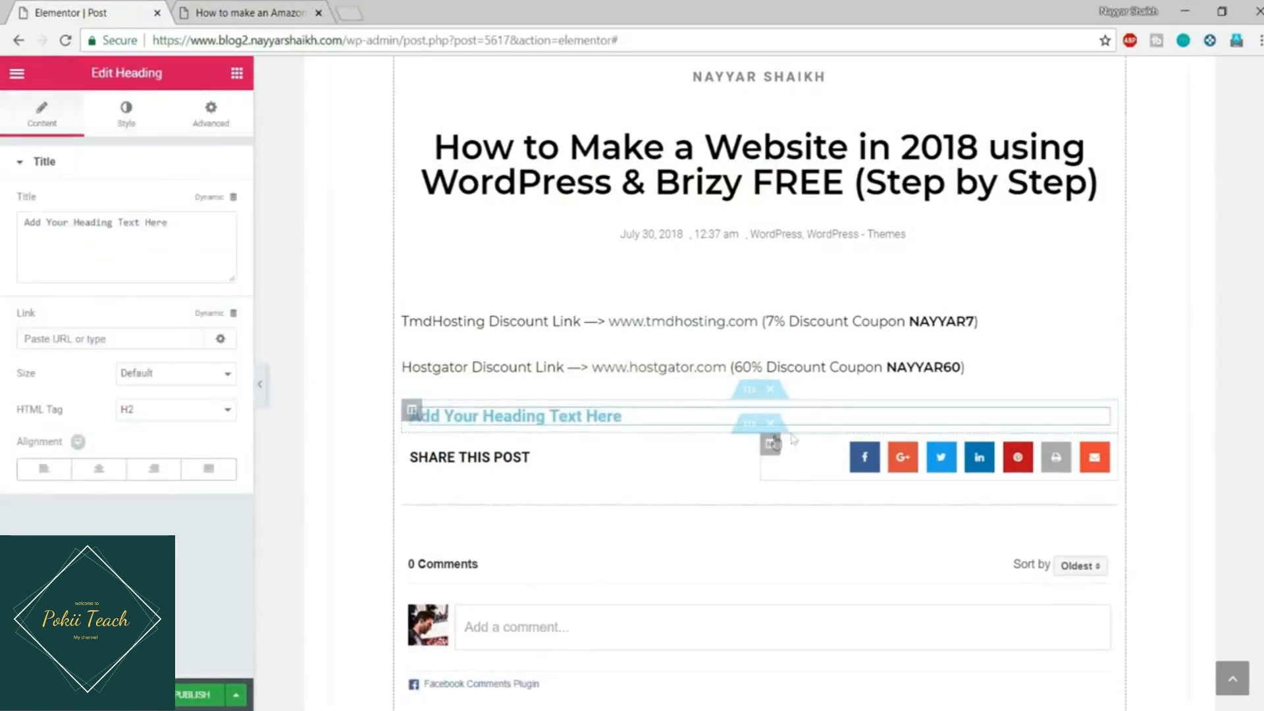
pyautogui.click(116, 250)
pyautogui.hotkey('ctrl', 'a')
pyautogui.write('Stay Updated')
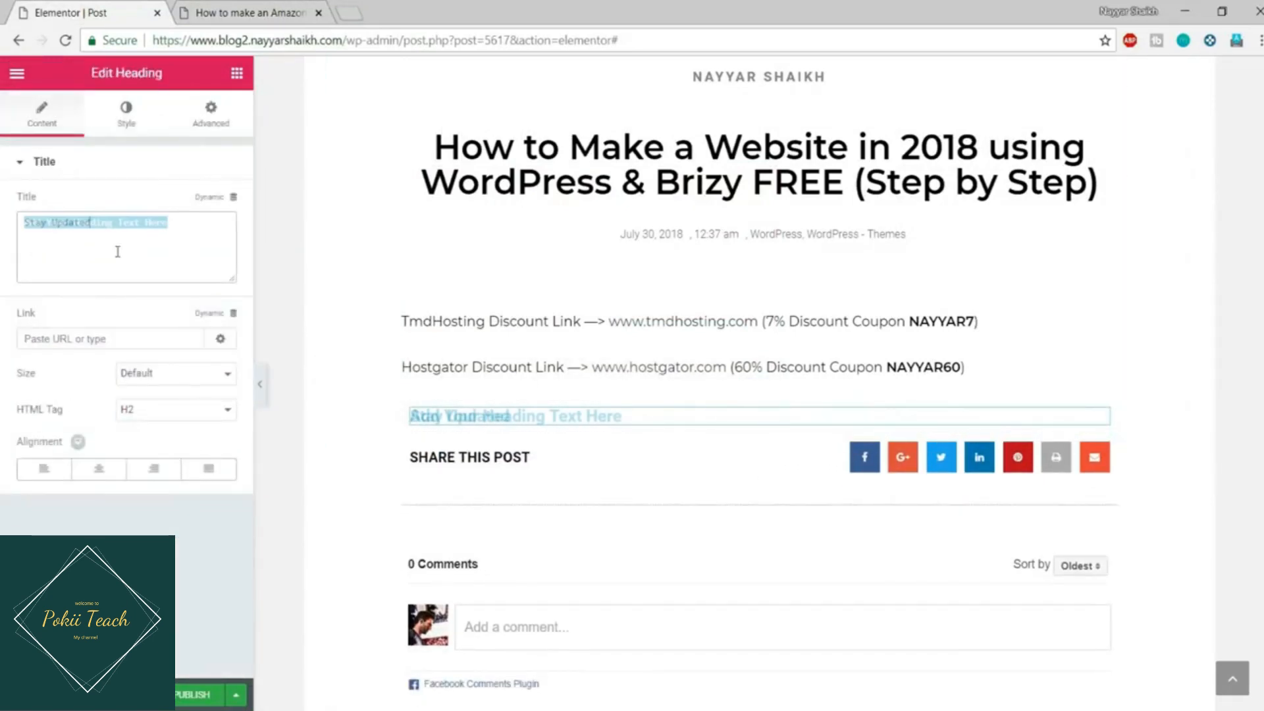
pyautogui.click(99, 469)
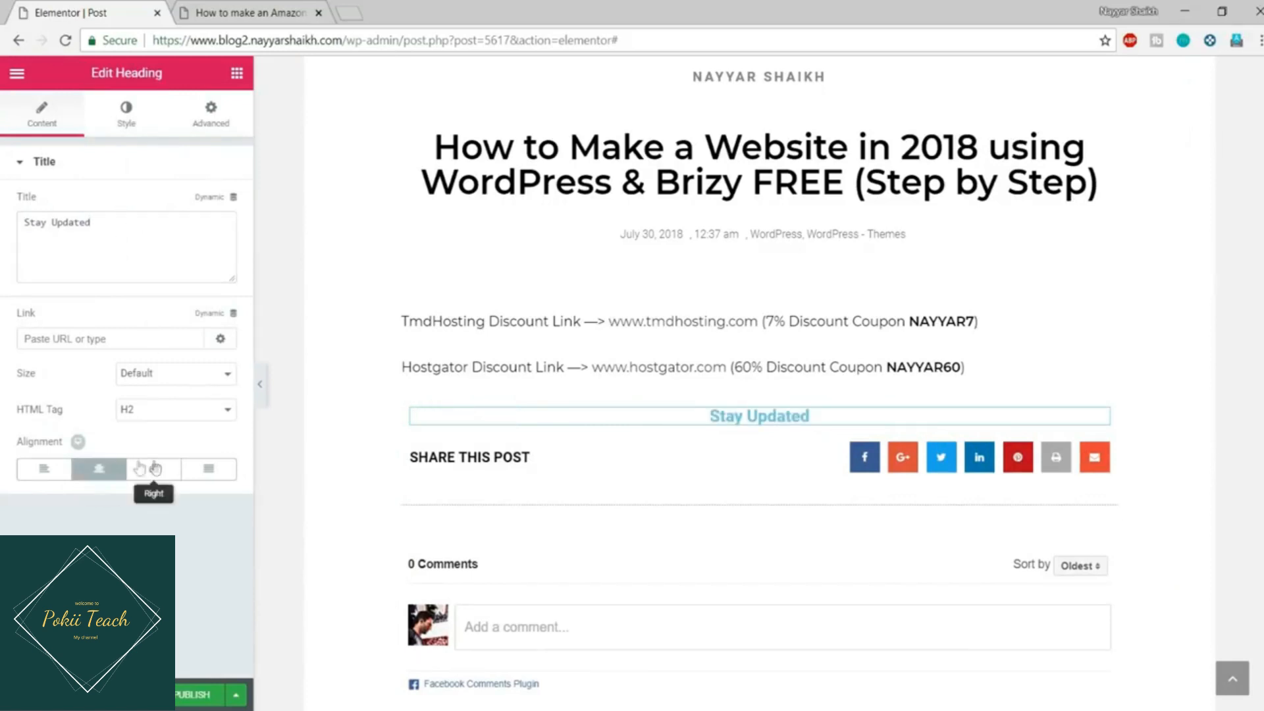
# Step: Check the heading's Style colour options against the live post's Stay Updated box
pyautogui.click(127, 116)
pyautogui.click(206, 204)
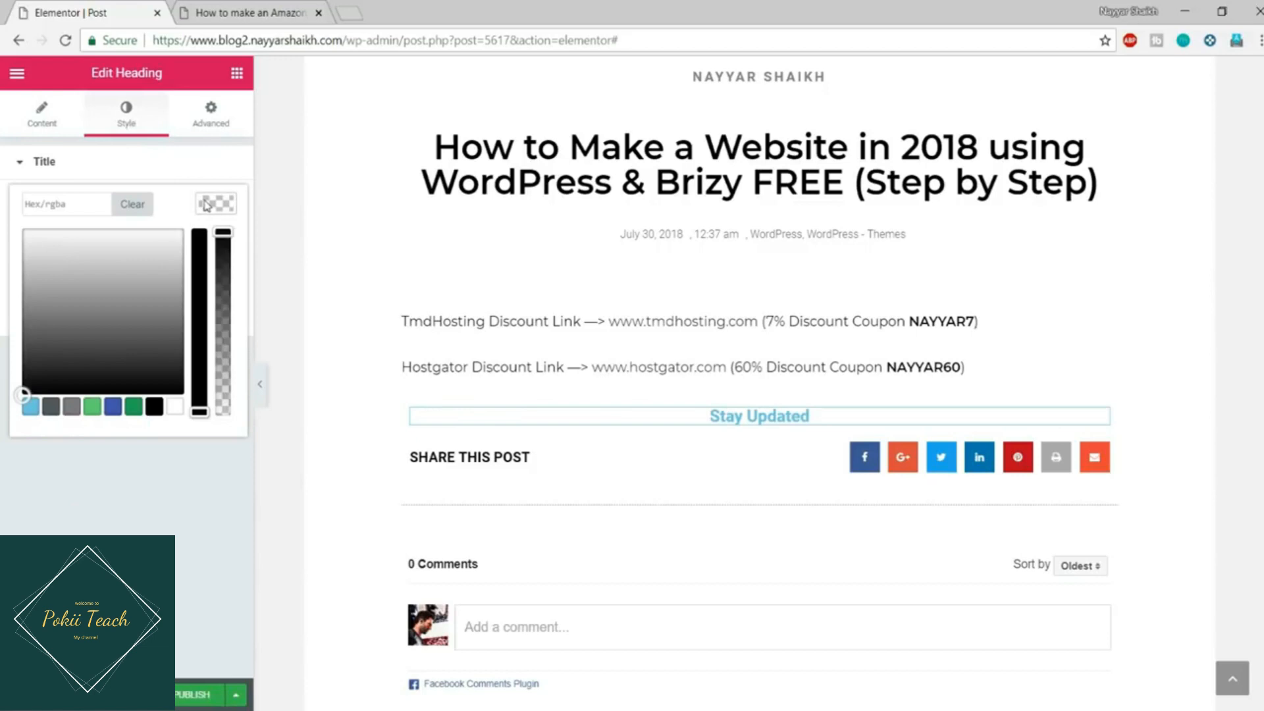
pyautogui.click(215, 202)
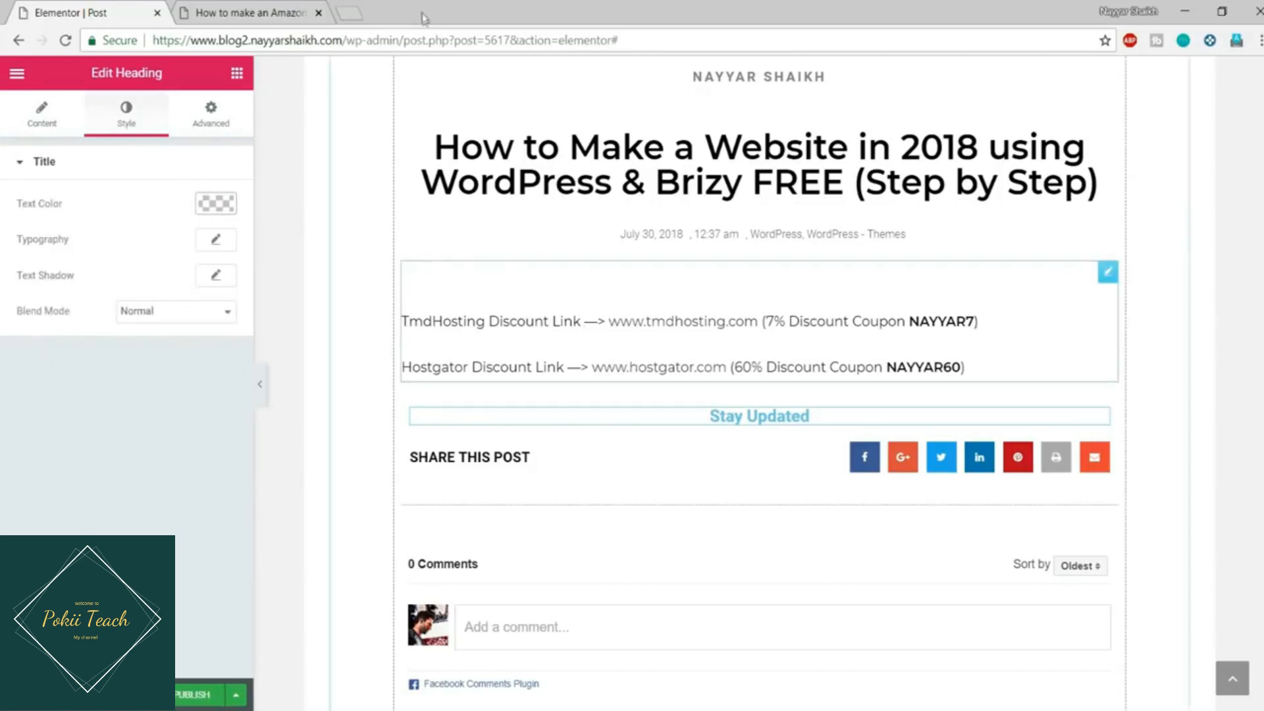
pyautogui.click(310, 13)
pyautogui.click(432, 247)
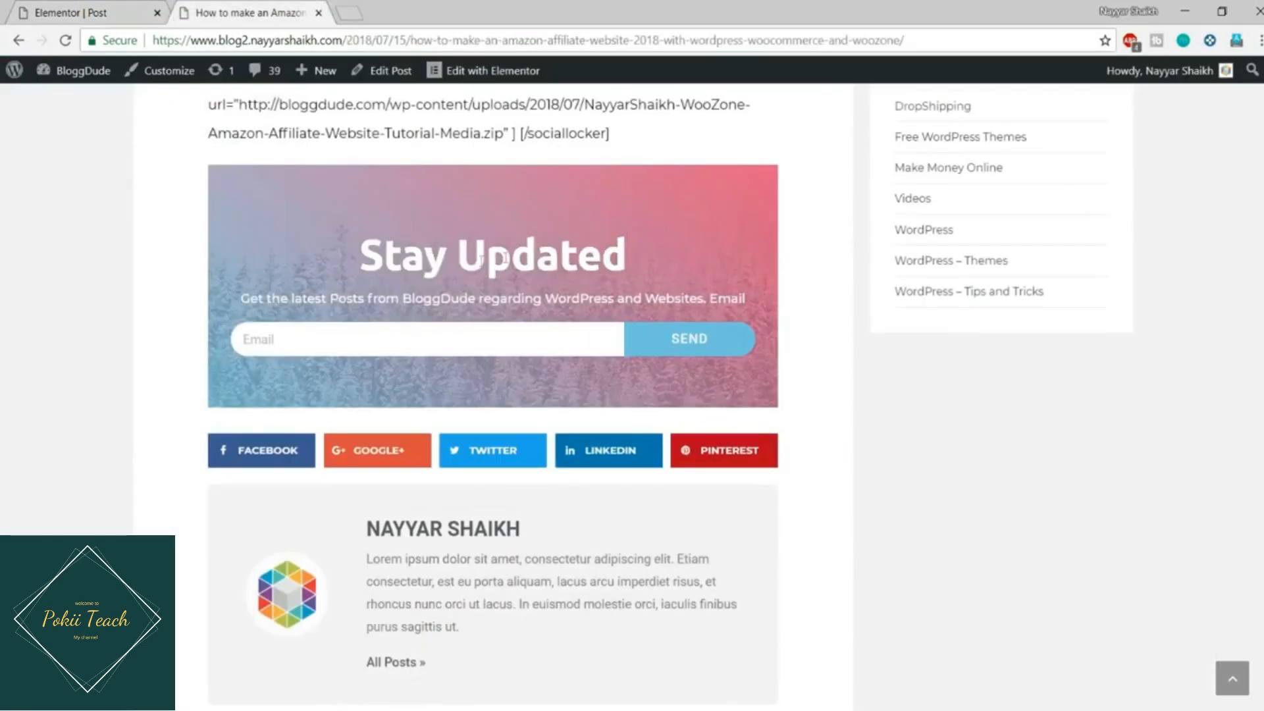
pyautogui.click(87, 12)
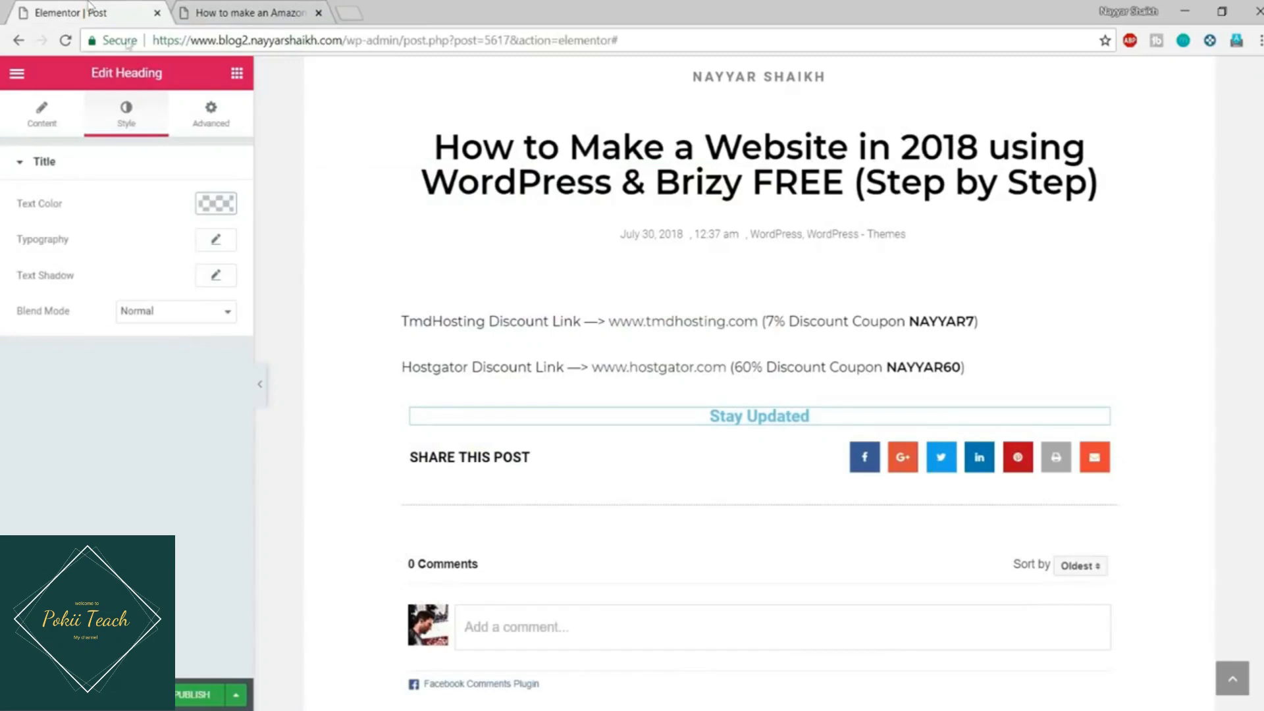
# Step: Set the Stay Updated heading typography to Ubuntu at 60 px, then view the Amazon affiliate post
pyautogui.click(216, 242)
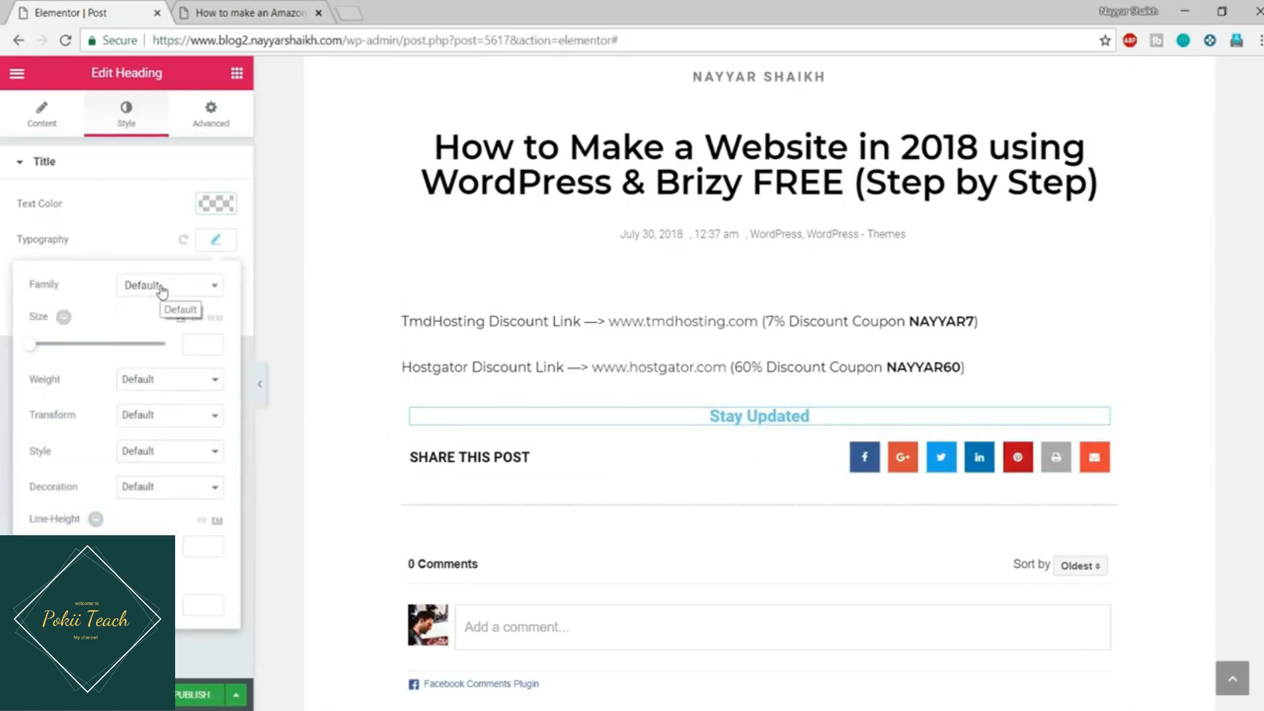
pyautogui.click(161, 290)
pyautogui.write('ubu')
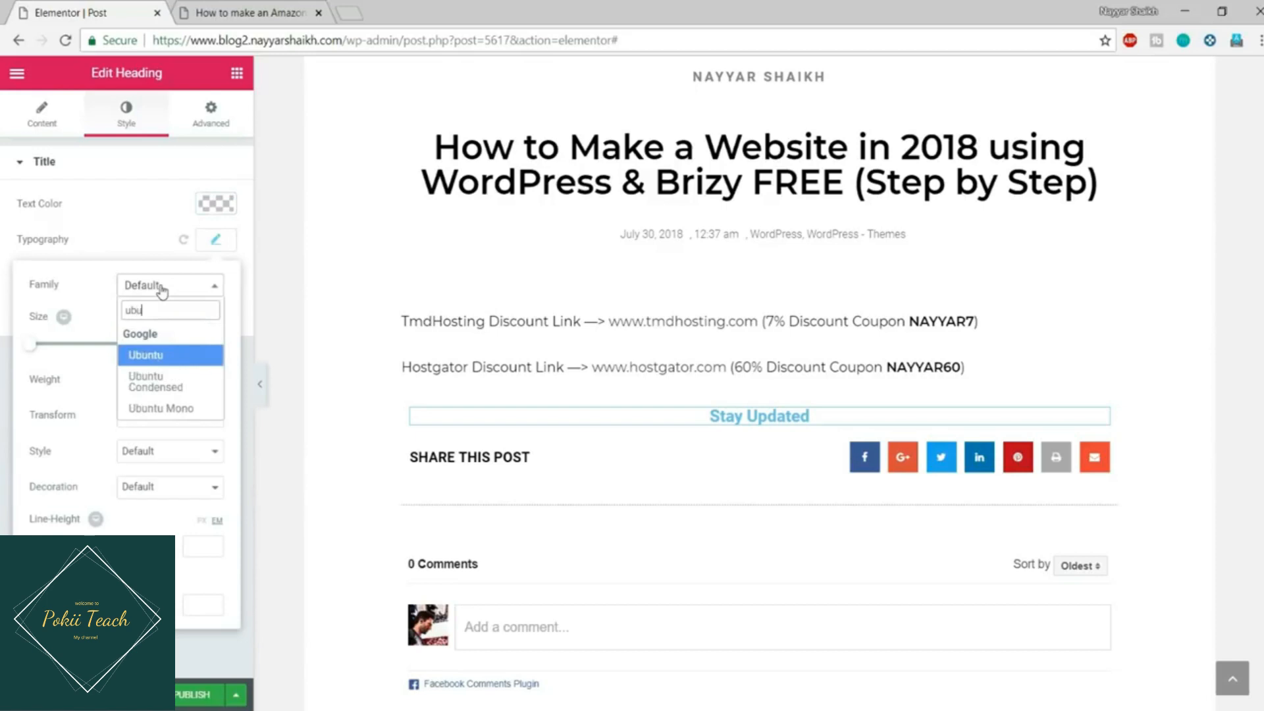
pyautogui.click(164, 364)
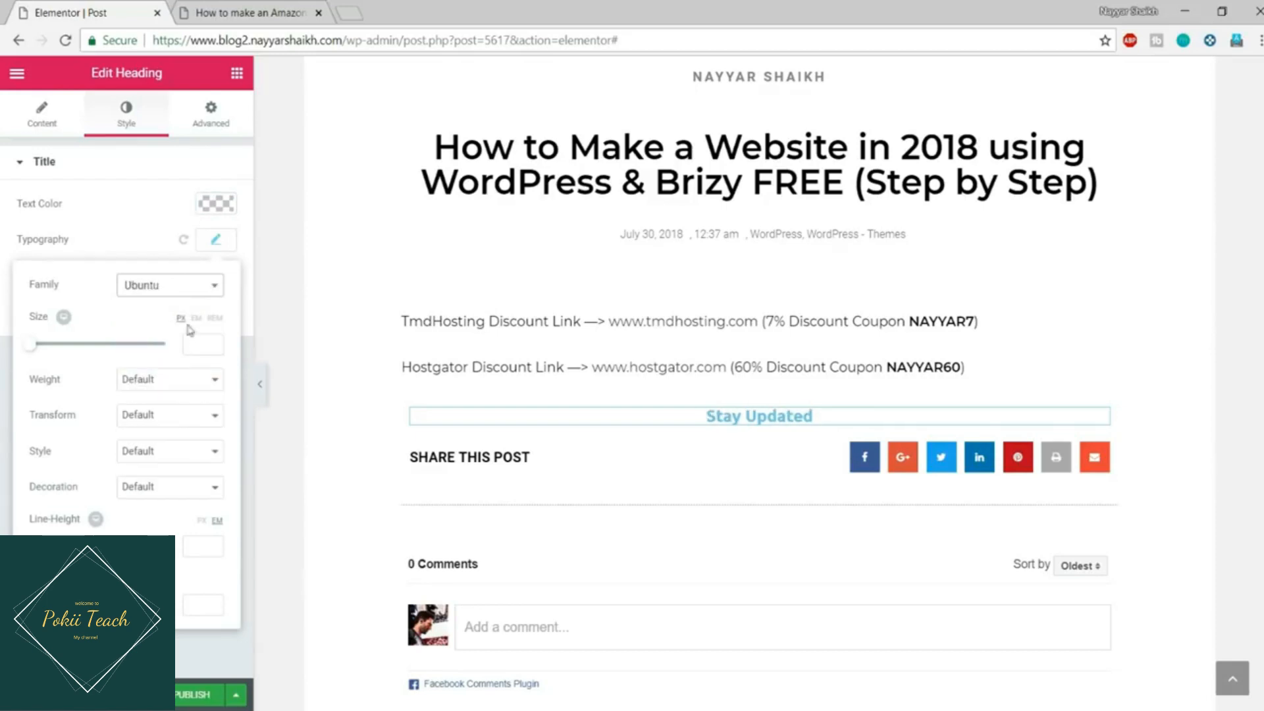
pyautogui.moveTo(36, 353); pyautogui.dragTo(72, 353)
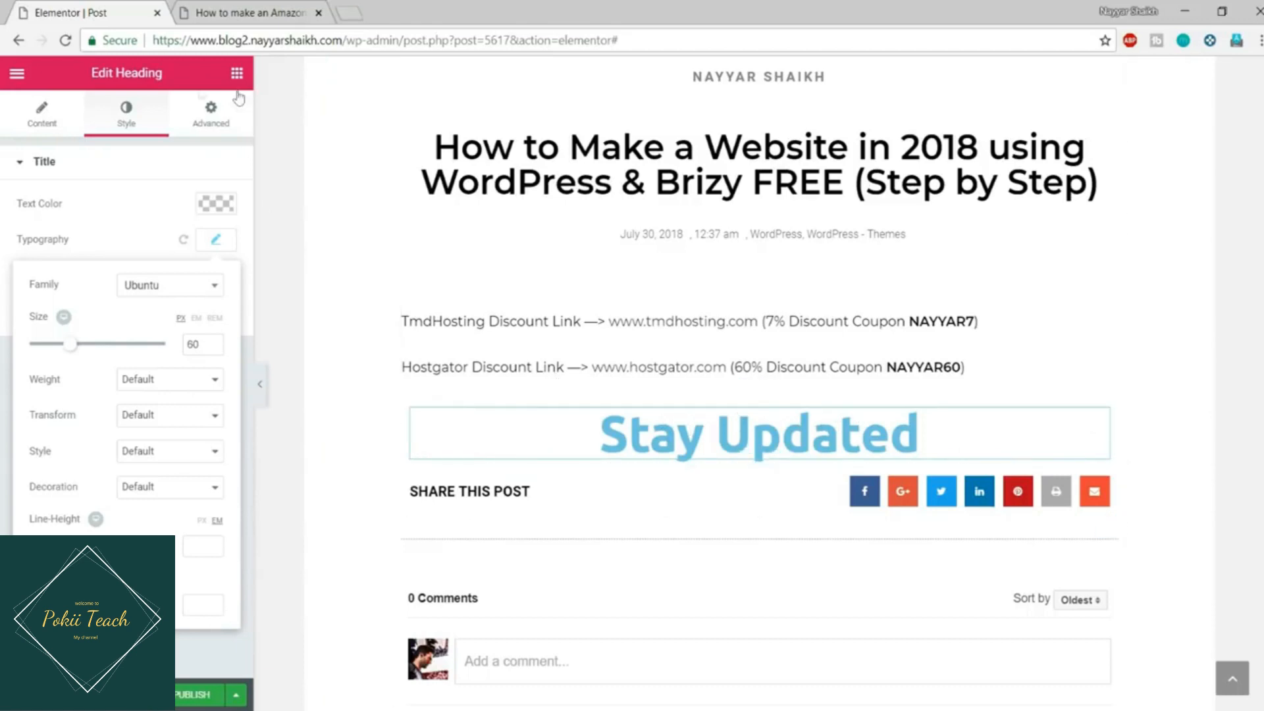
pyautogui.click(310, 9)
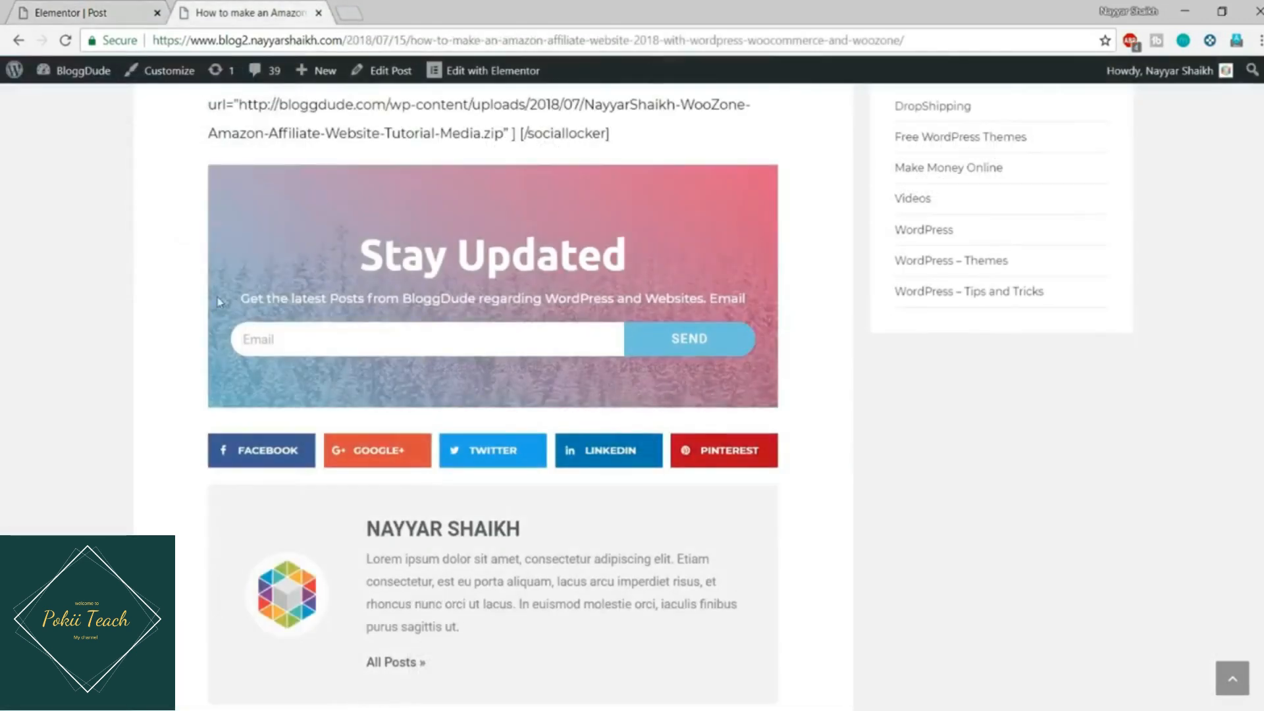
# Step: Add a centred Heading below Stay Updated containing the subtitle copied from the reference page
pyautogui.moveTo(242, 302); pyautogui.dragTo(743, 296)
pyautogui.hotkey('ctrl', 'c')
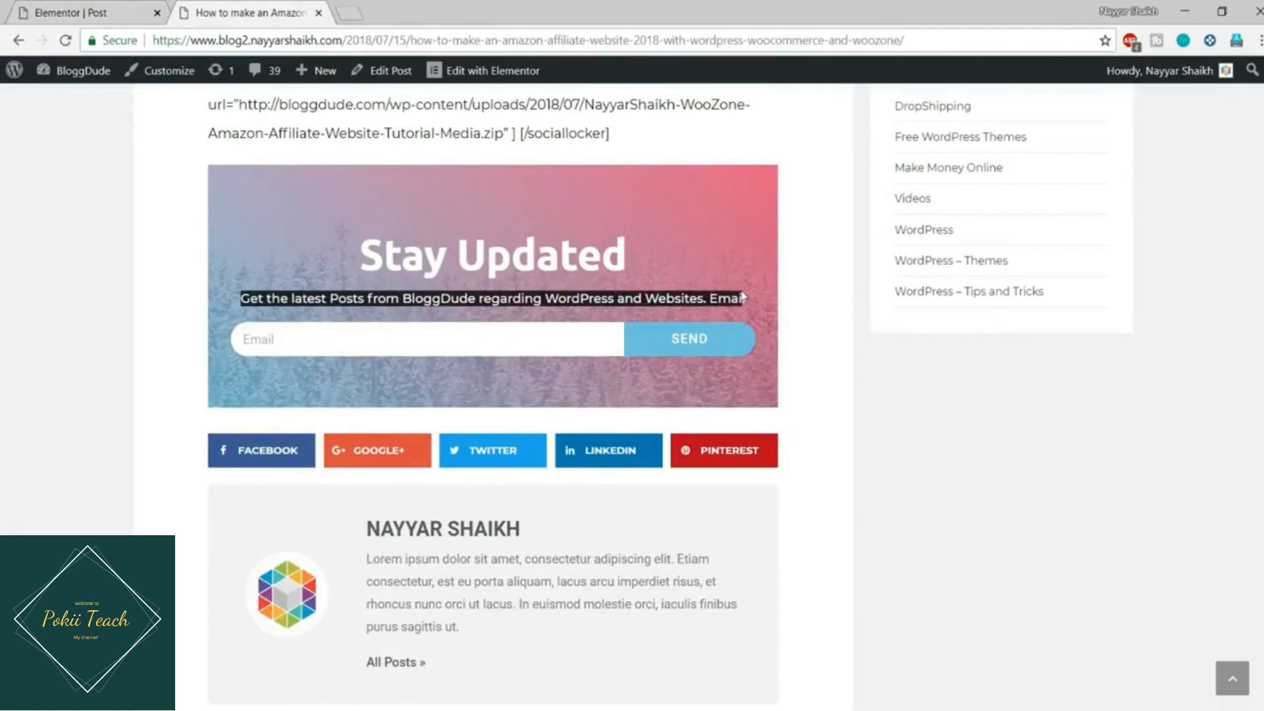
pyautogui.click(92, 12)
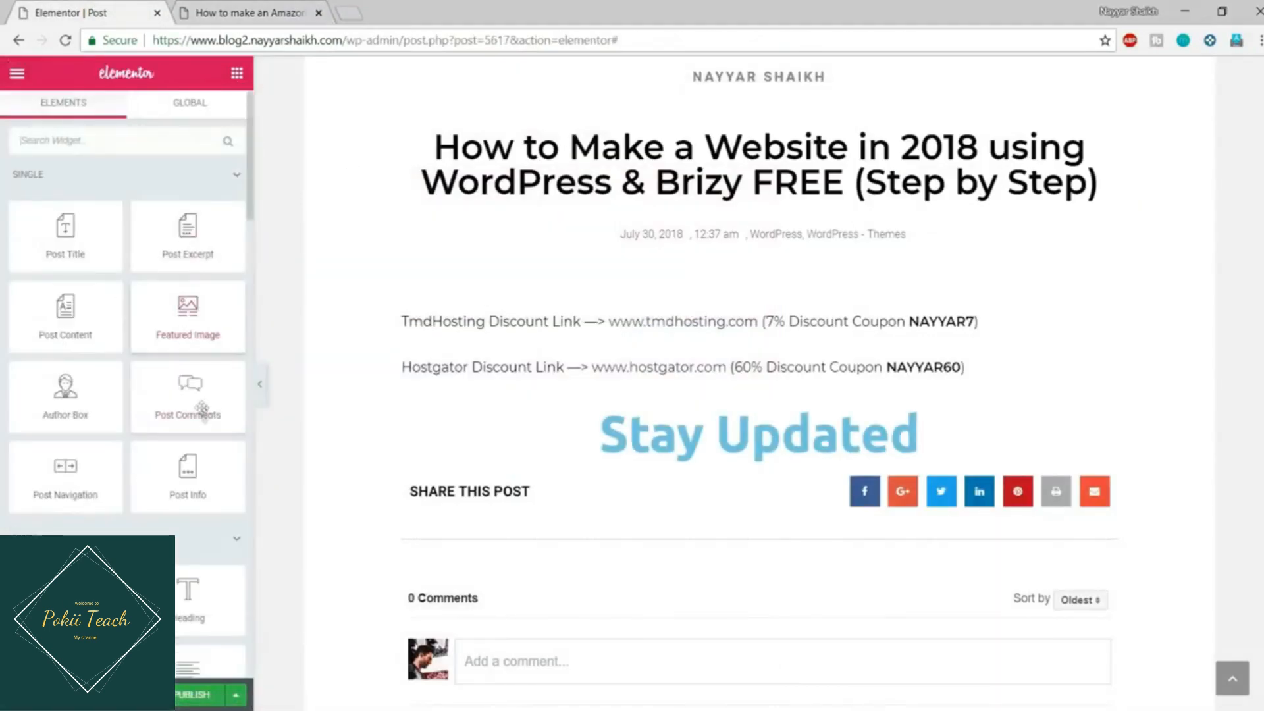
pyautogui.scroll(-3, 198, 412)
pyautogui.moveTo(190, 394); pyautogui.dragTo(725, 461)
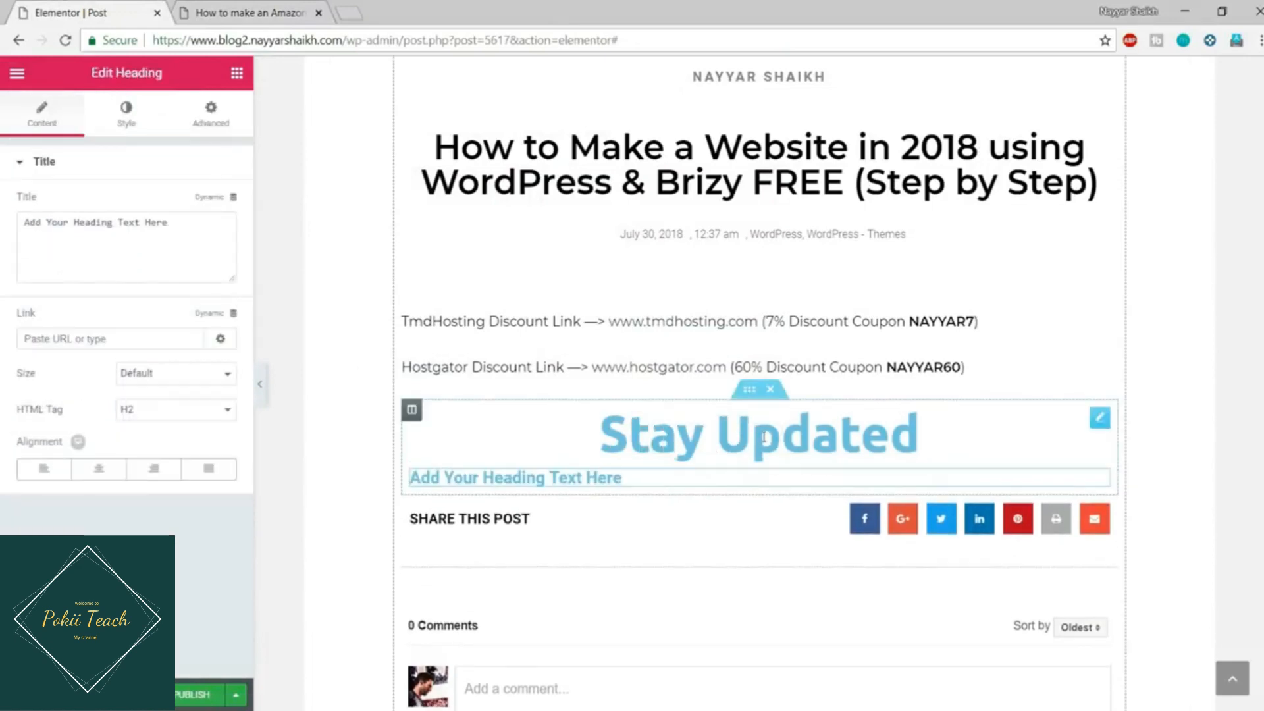
pyautogui.tripleClick(164, 224)
pyautogui.hotkey('ctrl', 'v')
pyautogui.click(100, 471)
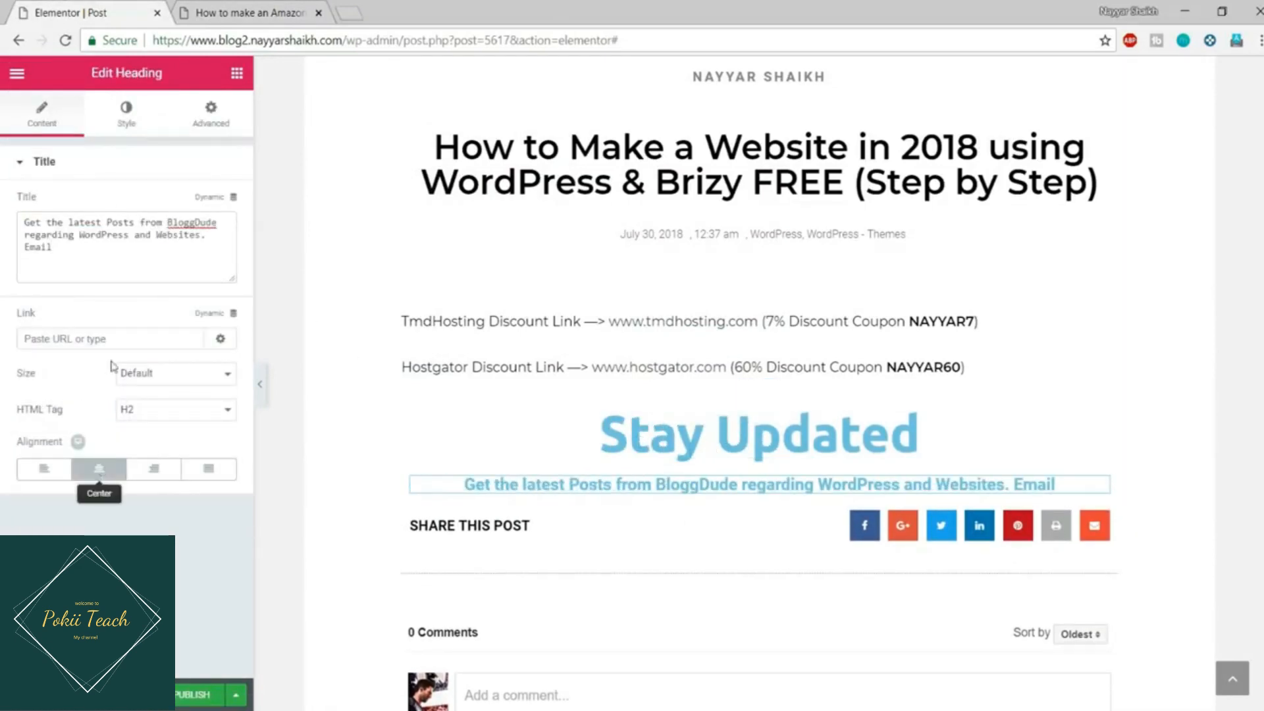
# Step: Set the subheading typography to Montserrat, 17 px, weight 500
pyautogui.click(127, 112)
pyautogui.click(219, 240)
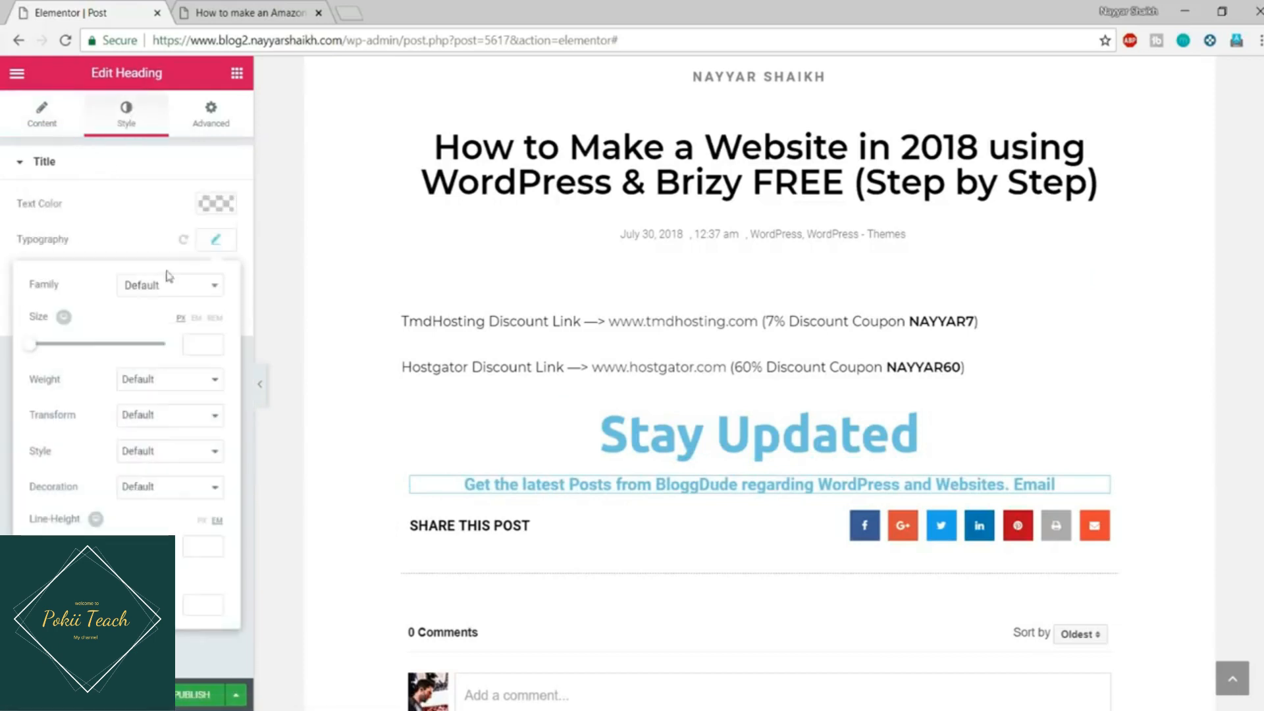
pyautogui.click(165, 286)
pyautogui.write('mo')
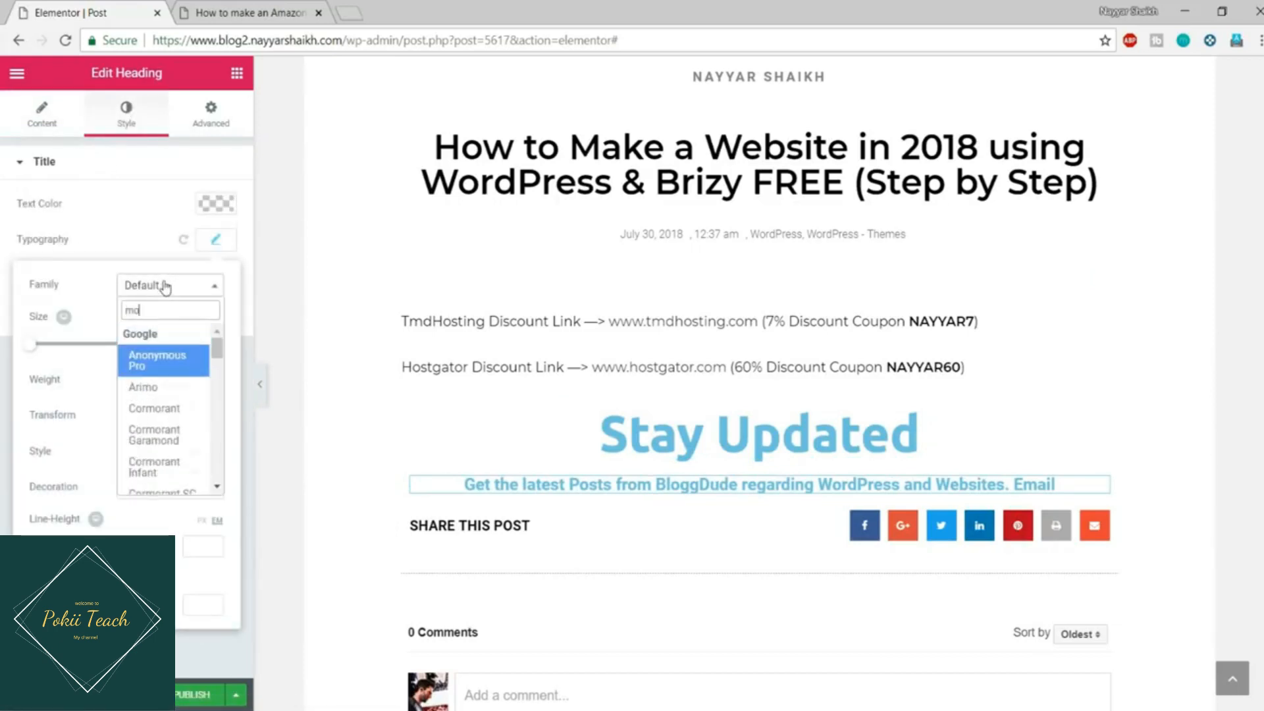
pyautogui.write('nst')
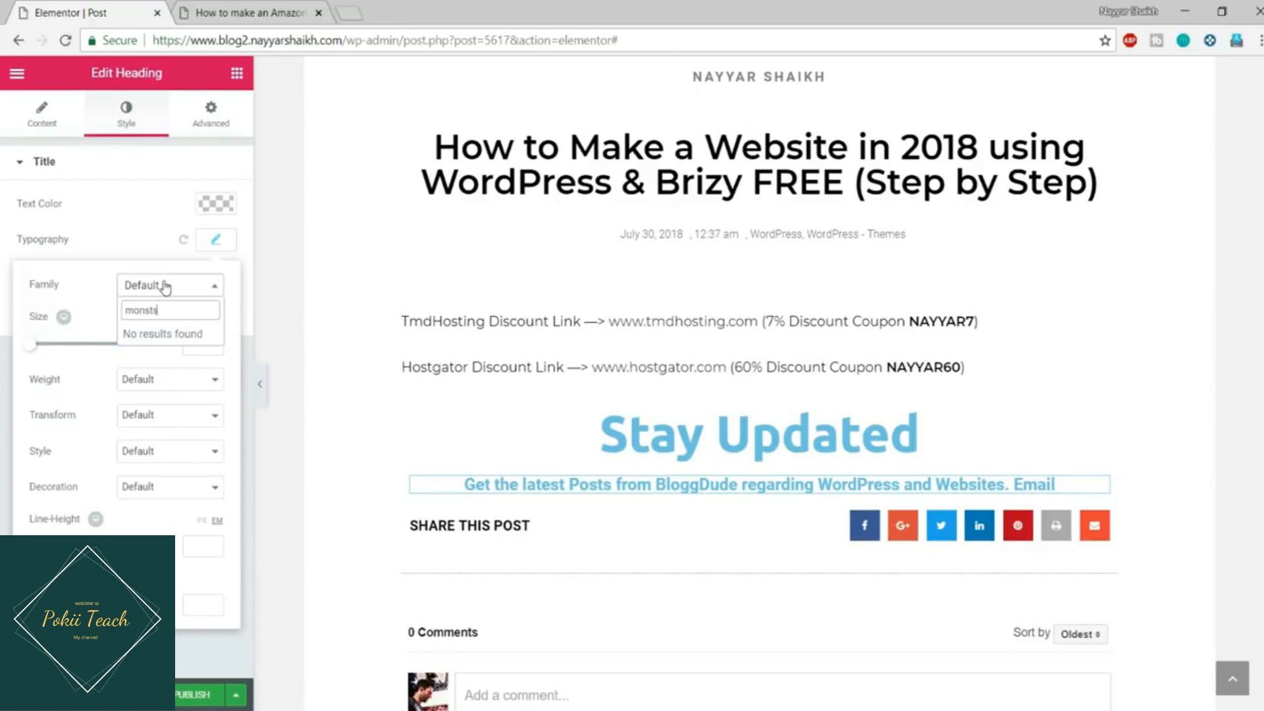
pyautogui.write('s')
pyautogui.press('BackSpace')
pyautogui.press('BackSpace')
pyautogui.press('BackSpace')
pyautogui.write('tser')
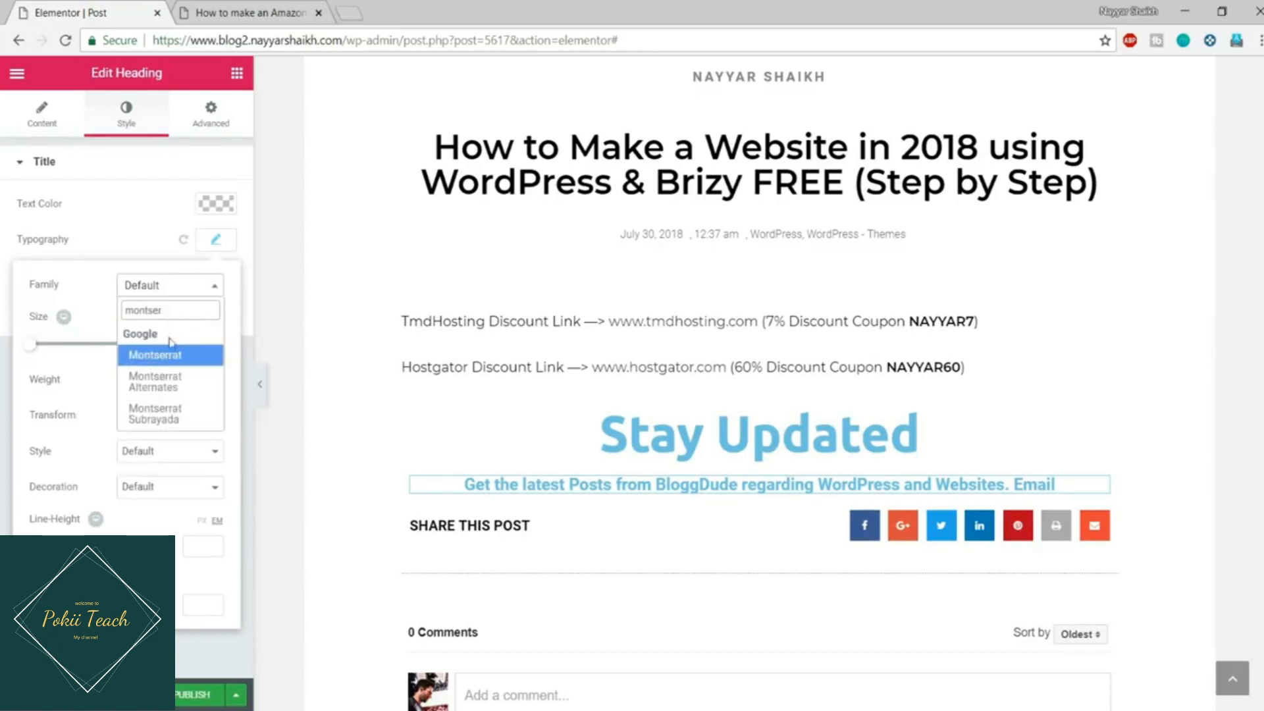
pyautogui.click(165, 355)
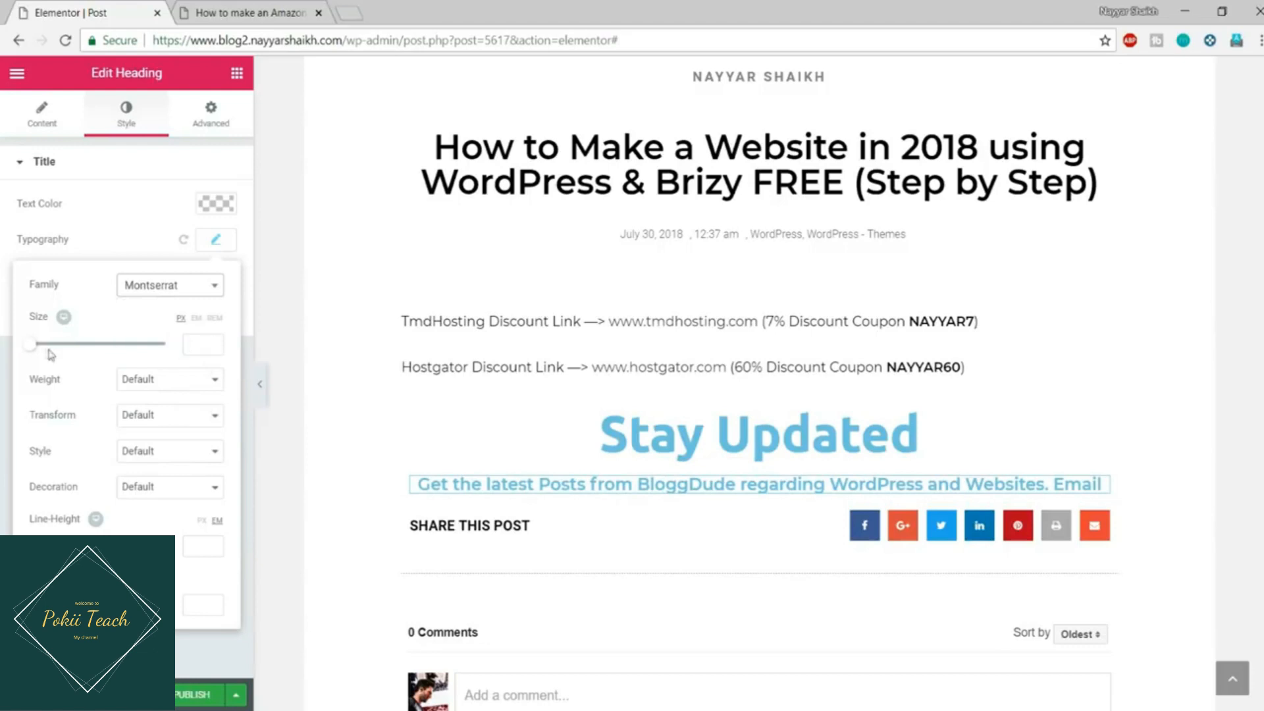
pyautogui.moveTo(35, 347); pyautogui.dragTo(46, 349)
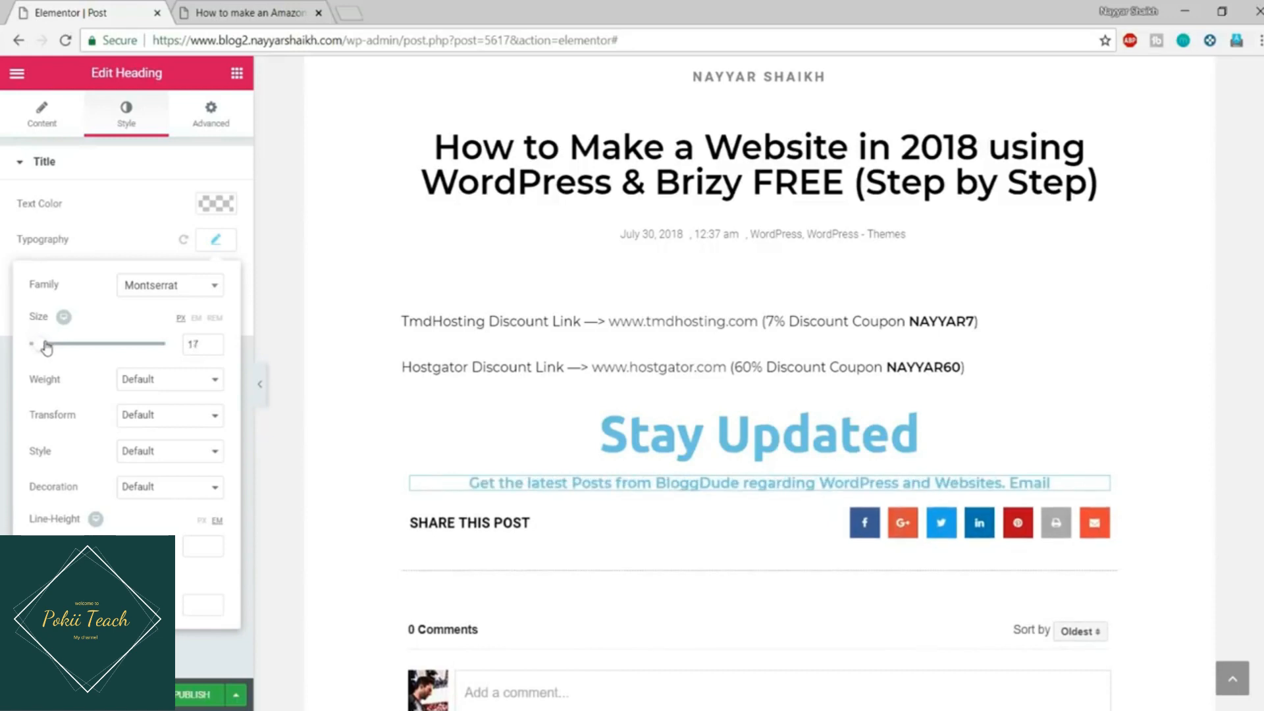
pyautogui.click(178, 389)
pyautogui.click(162, 445)
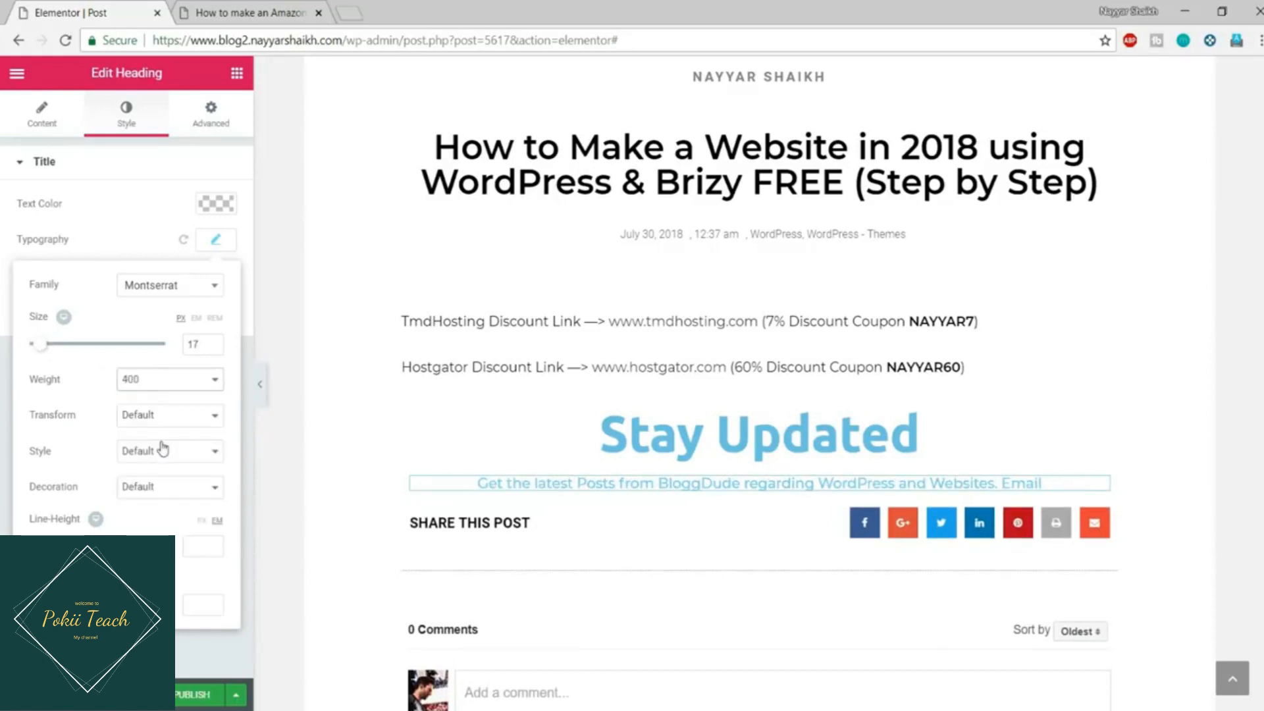
pyautogui.click(172, 383)
pyautogui.click(150, 449)
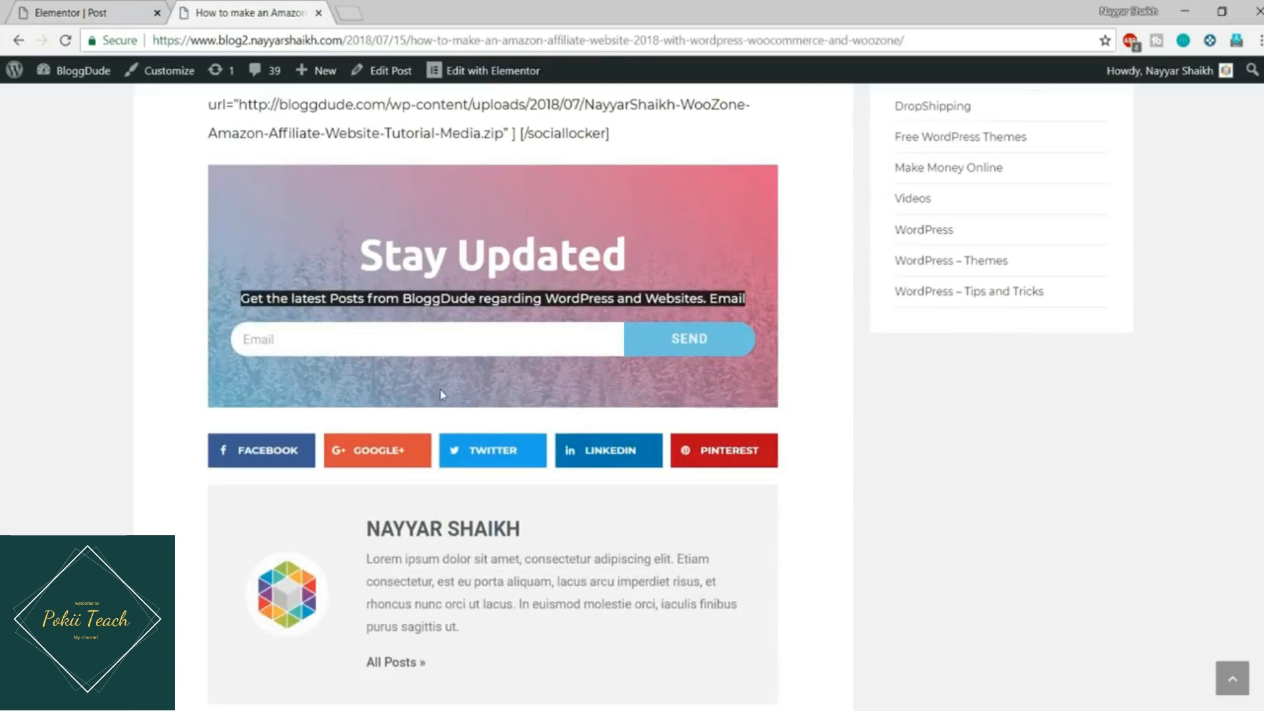
# Step: Set the snowy forest image fgfg.png as the Stay Updated section's classic background
pyautogui.click(869, 376)
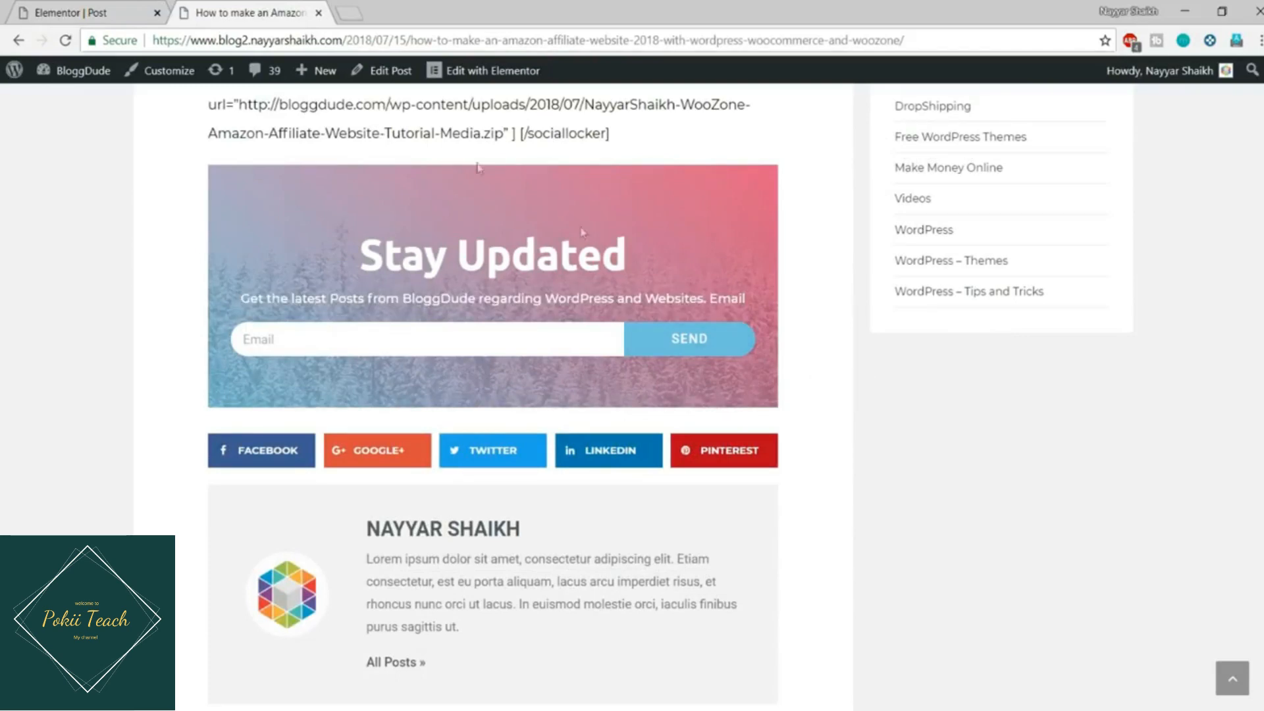
pyautogui.click(95, 8)
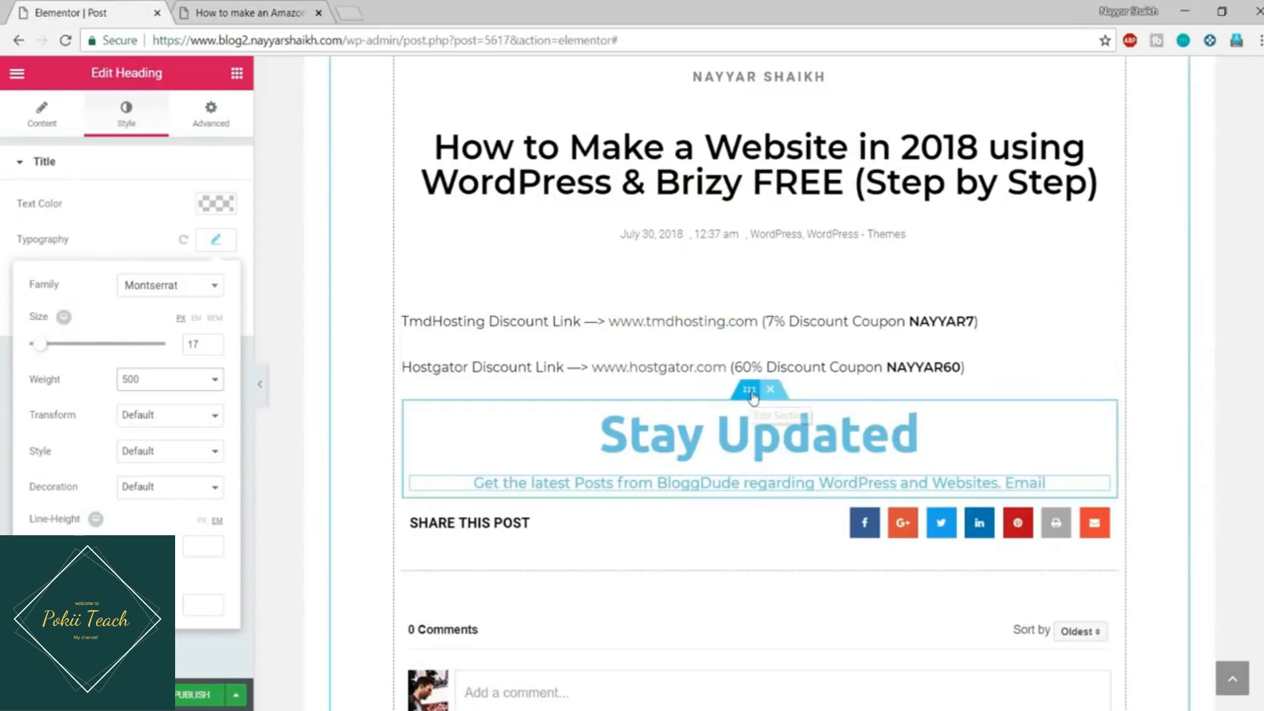
pyautogui.click(749, 390)
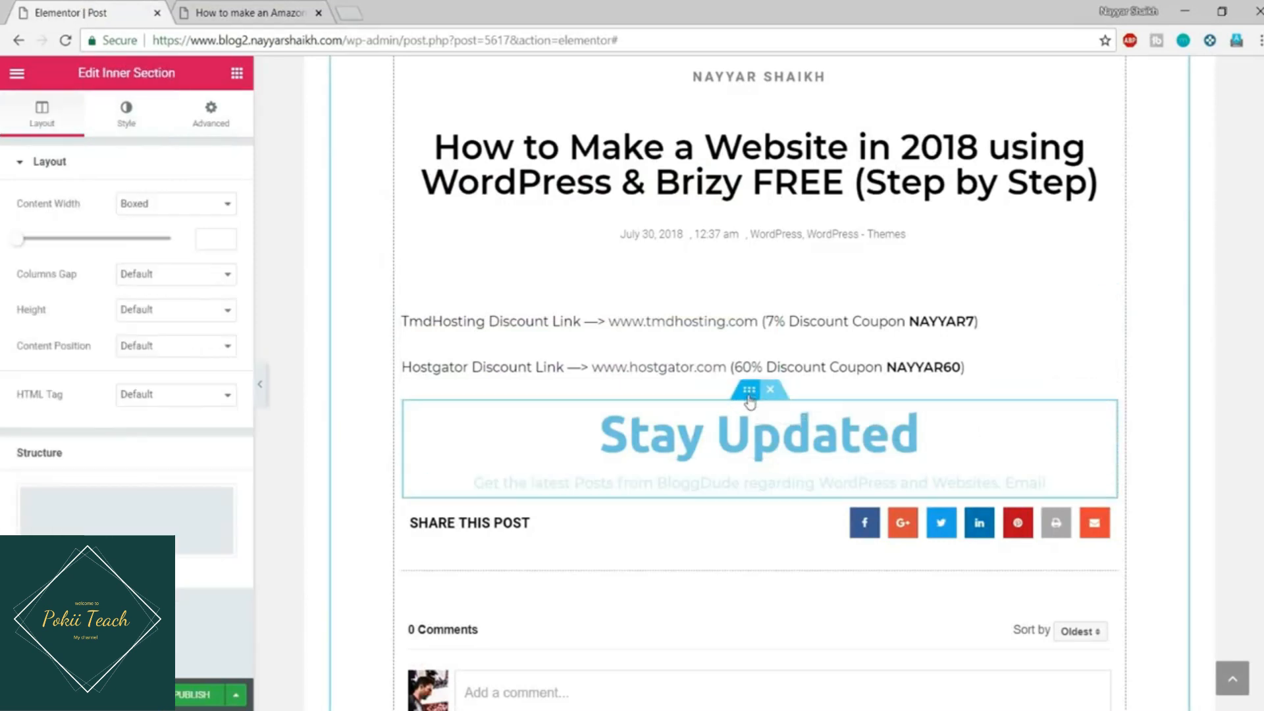
pyautogui.click(129, 126)
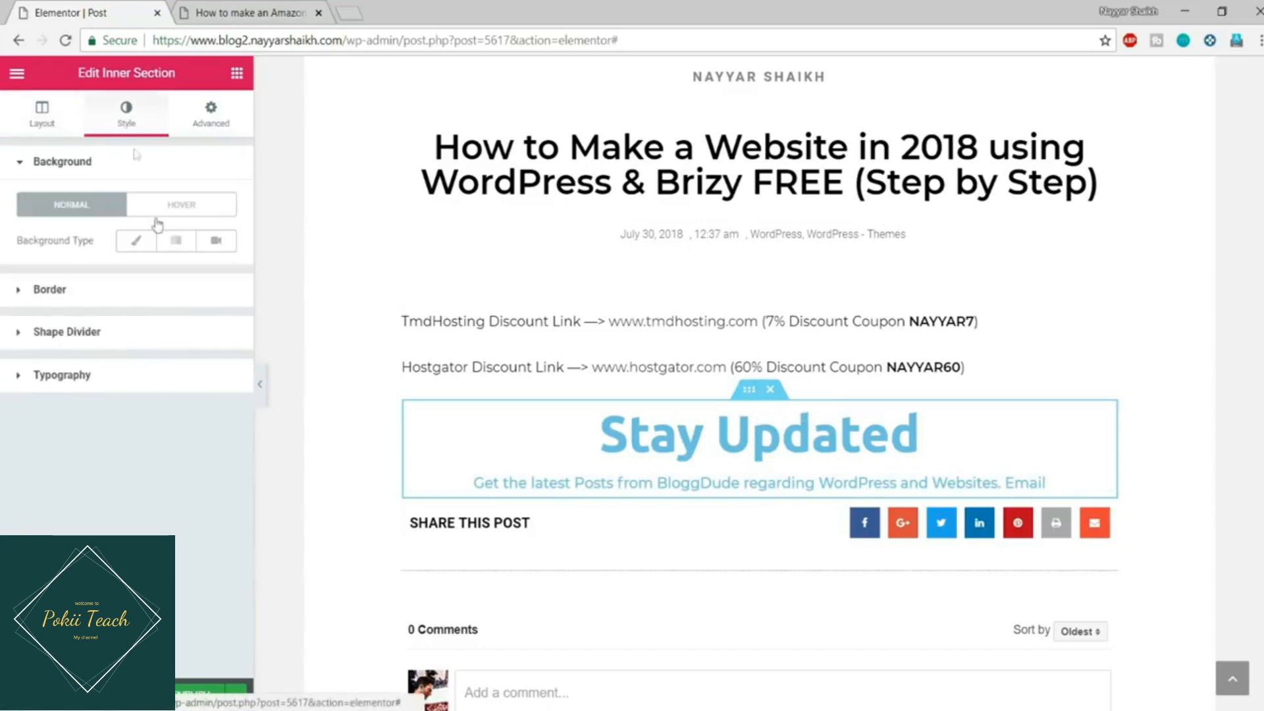
pyautogui.click(131, 253)
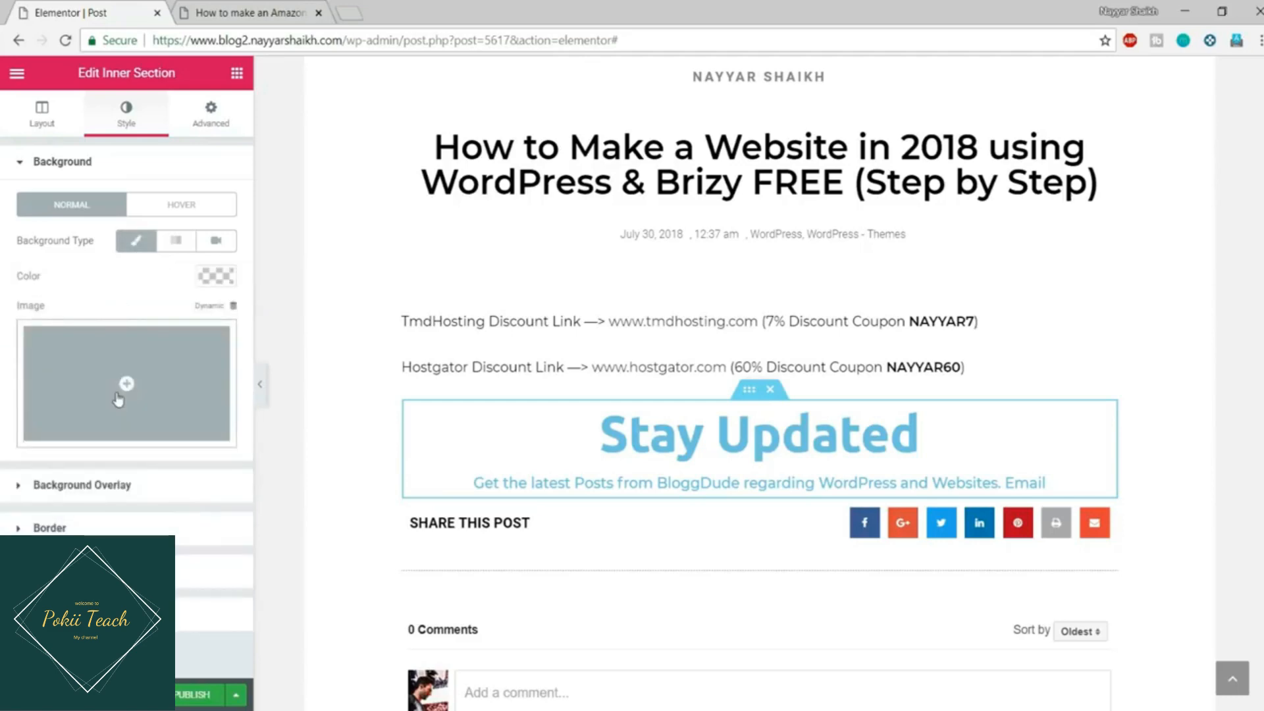
pyautogui.click(118, 396)
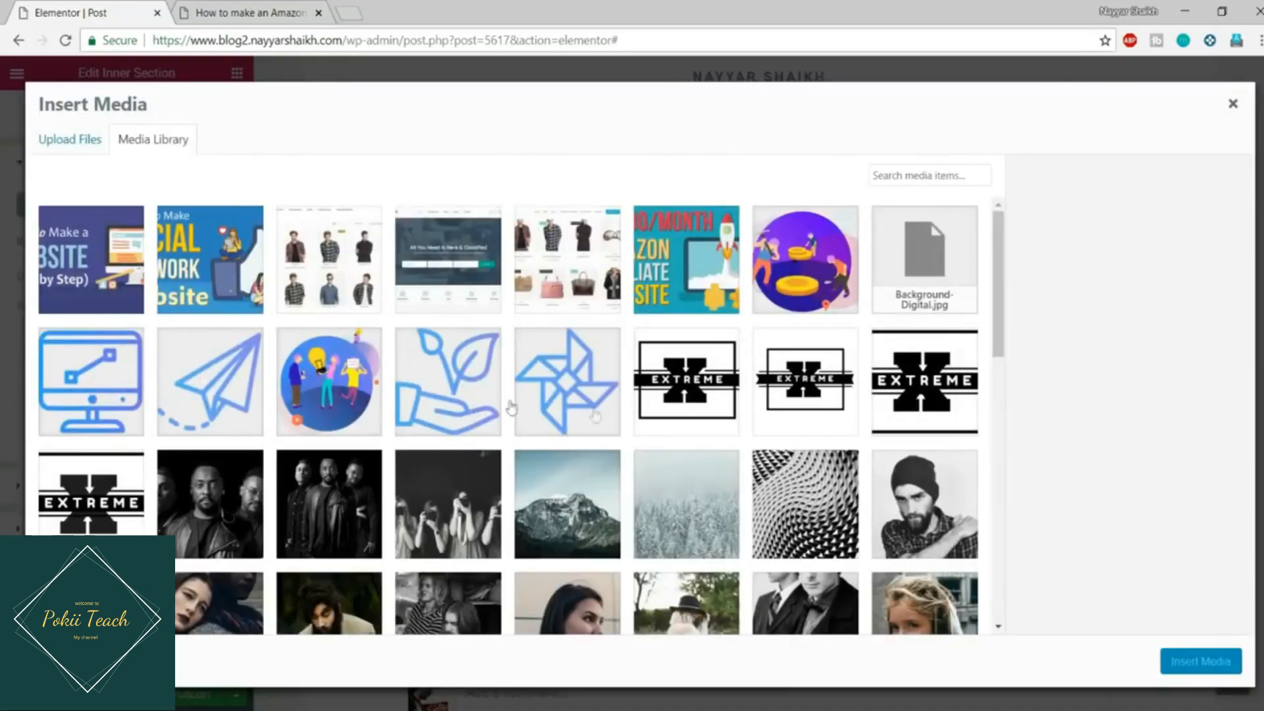
pyautogui.click(687, 475)
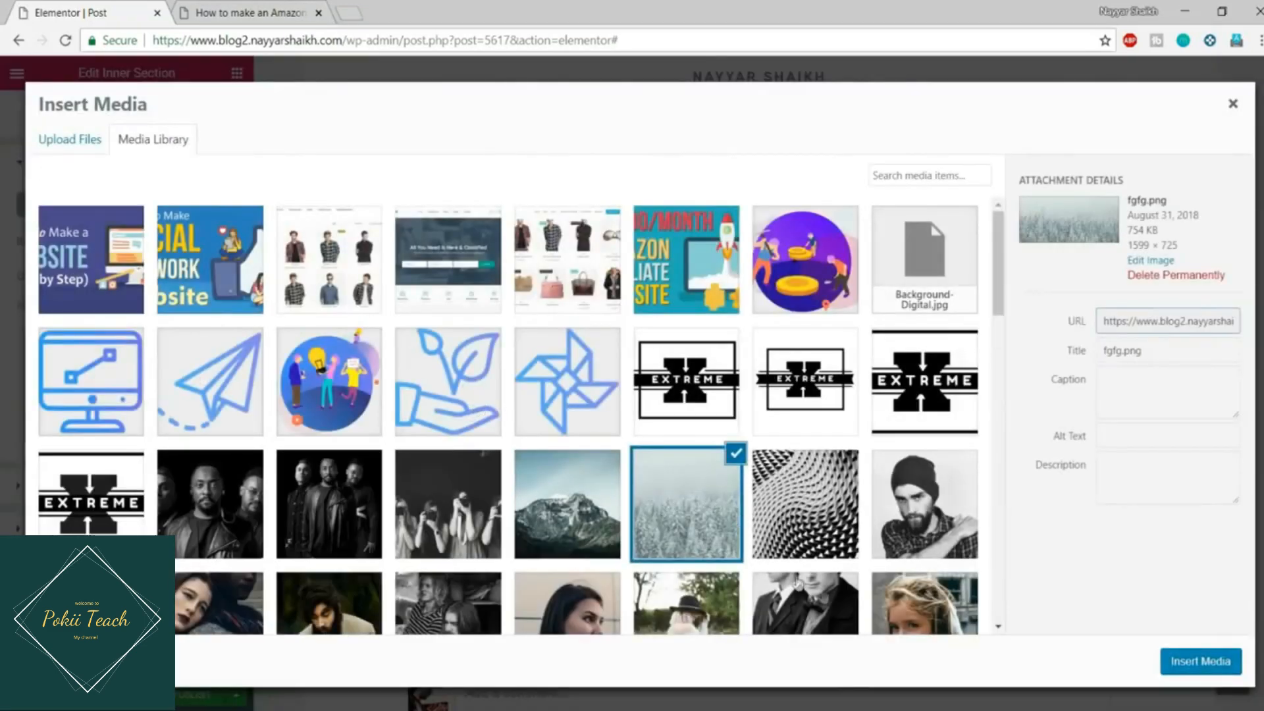
pyautogui.click(1199, 660)
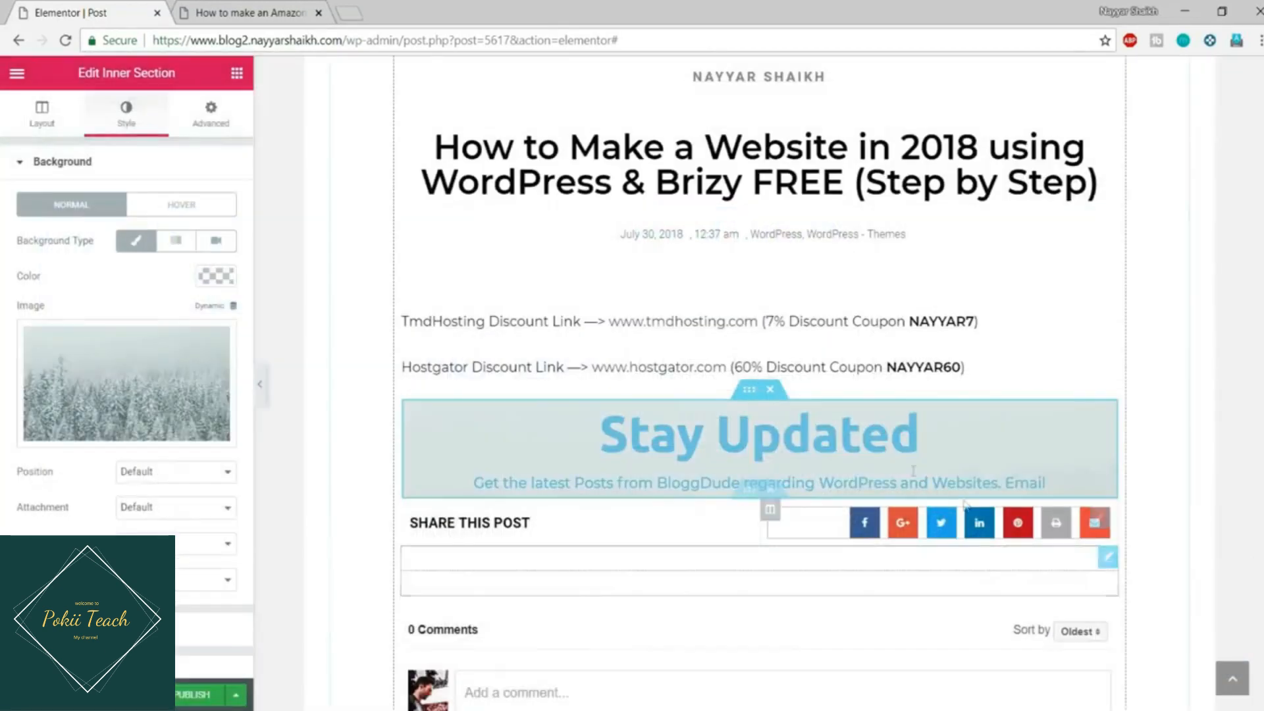
# Step: Position the background at Center Center and set it to No-repeat with Cover sizing
pyautogui.click(175, 472)
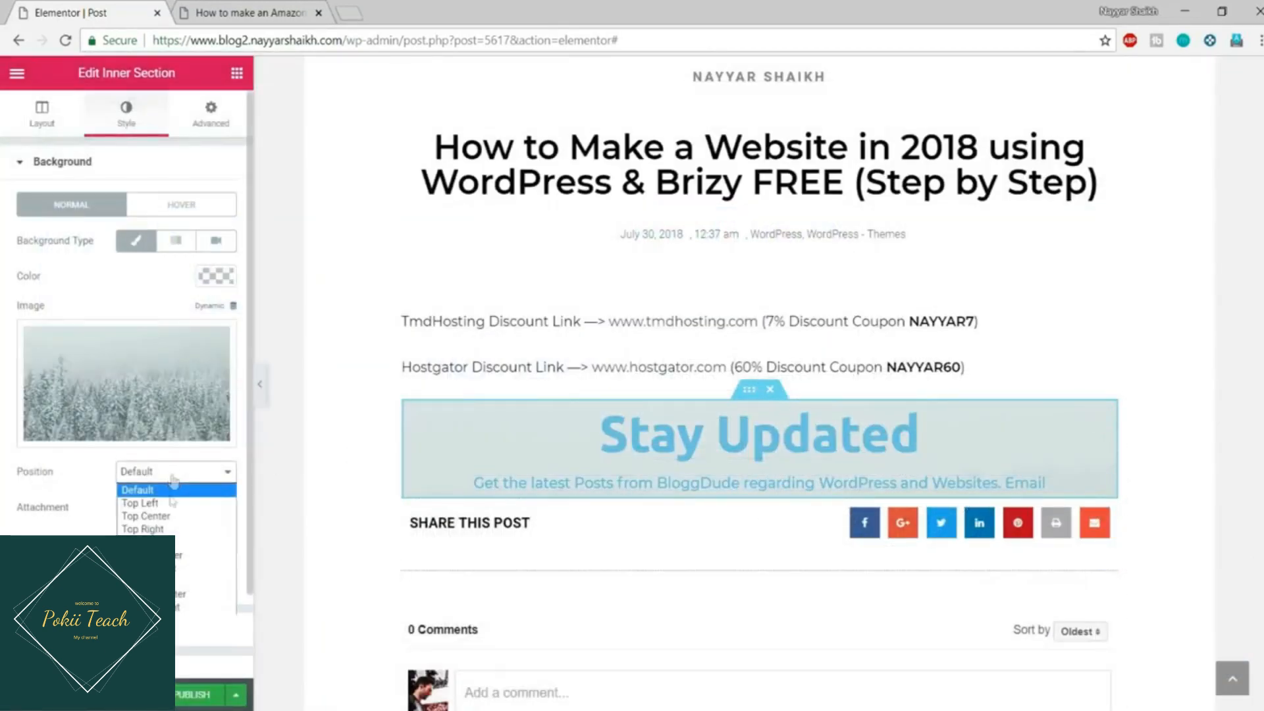
pyautogui.click(182, 557)
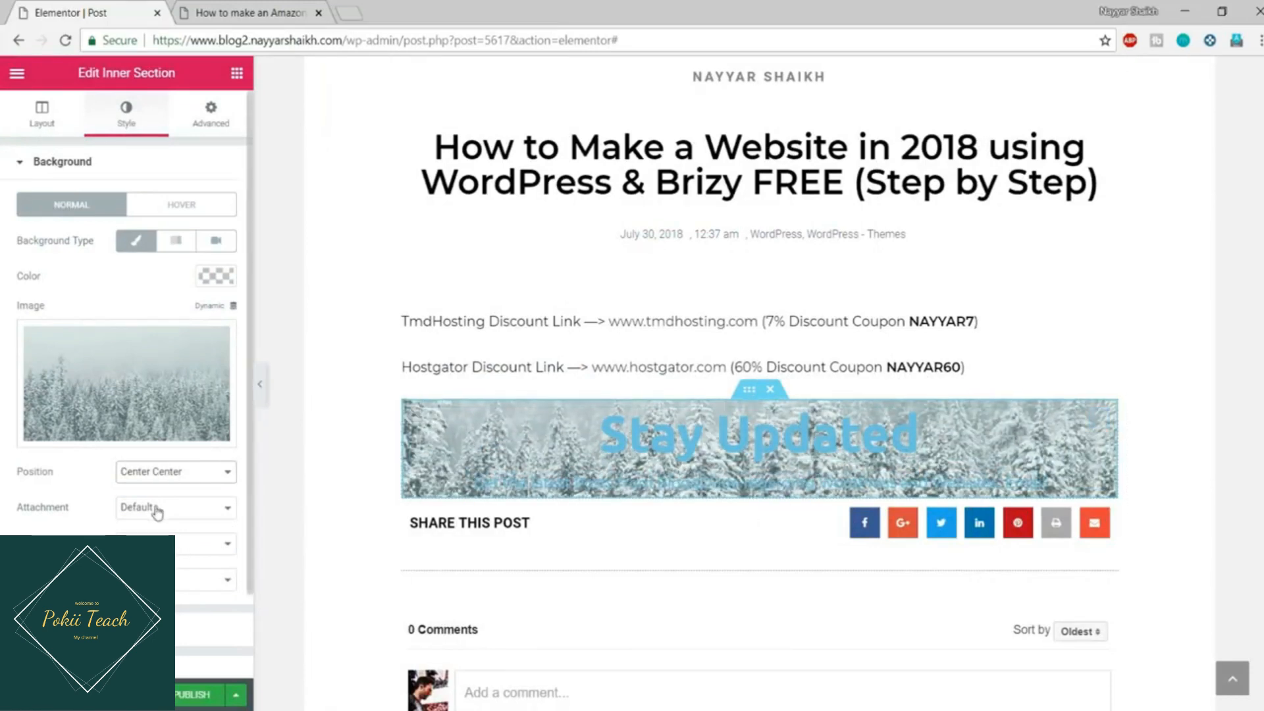
pyautogui.click(158, 543)
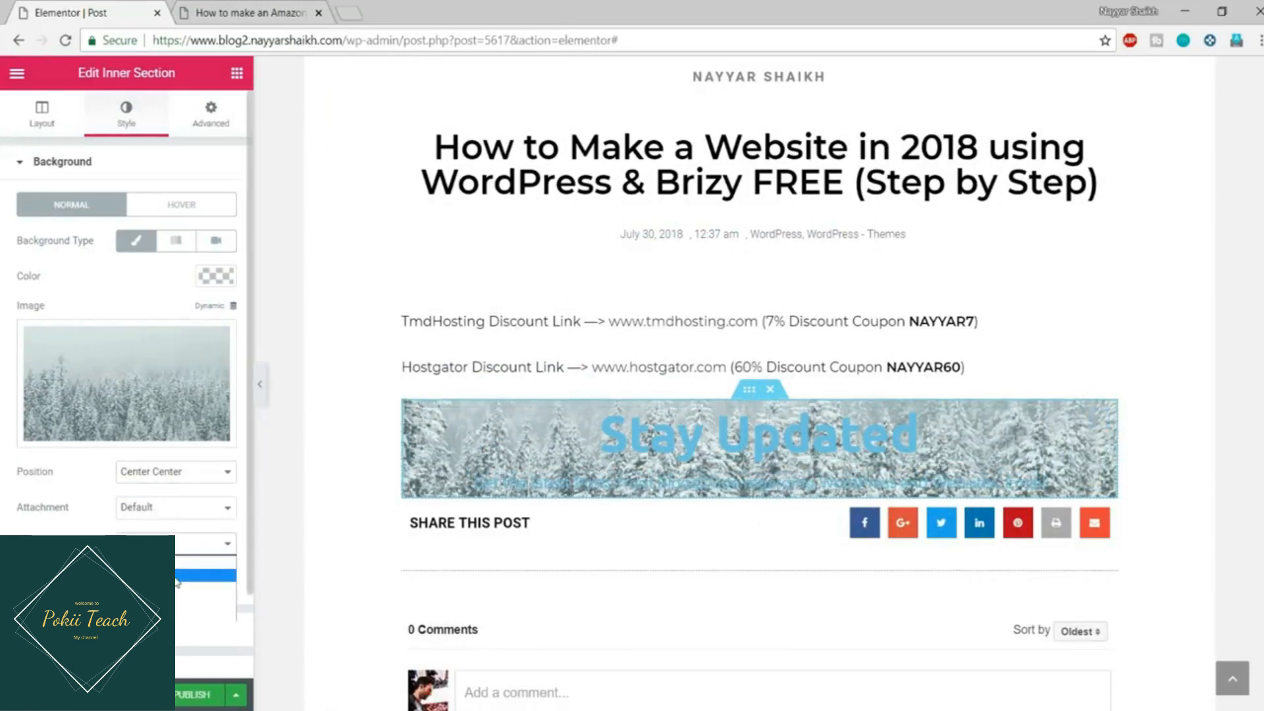
pyautogui.click(178, 577)
pyautogui.click(179, 580)
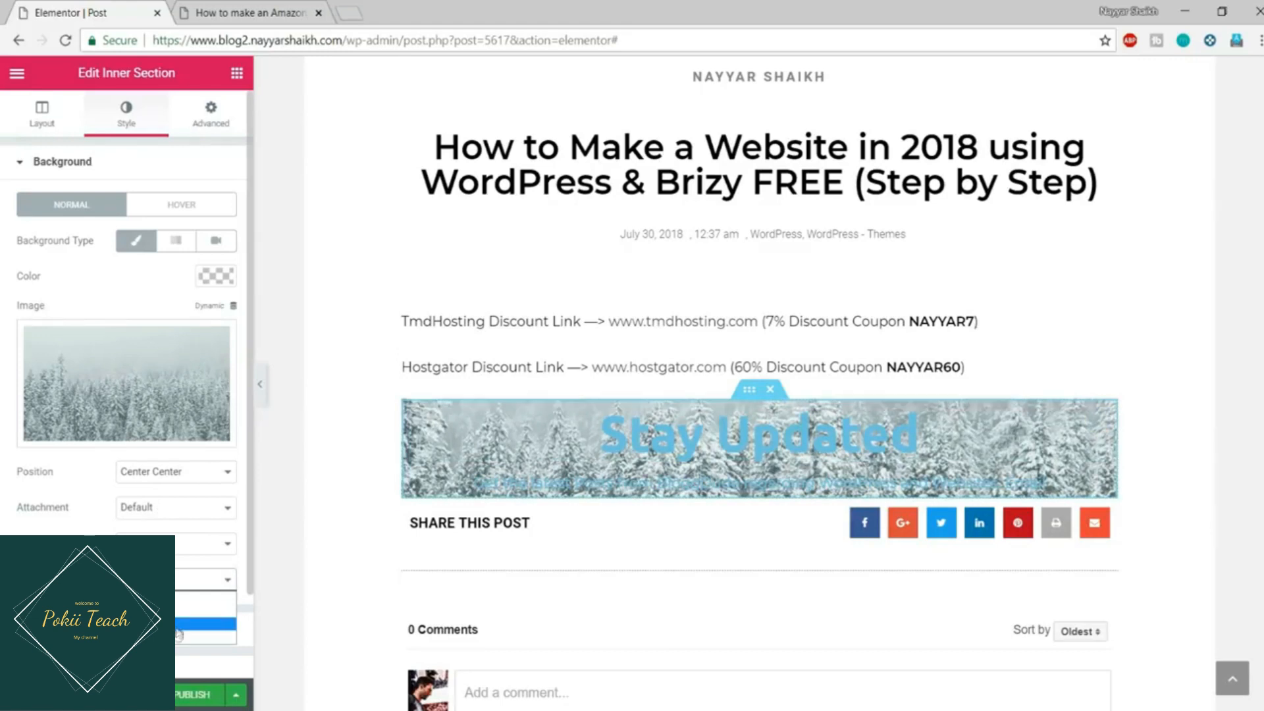
pyautogui.click(178, 632)
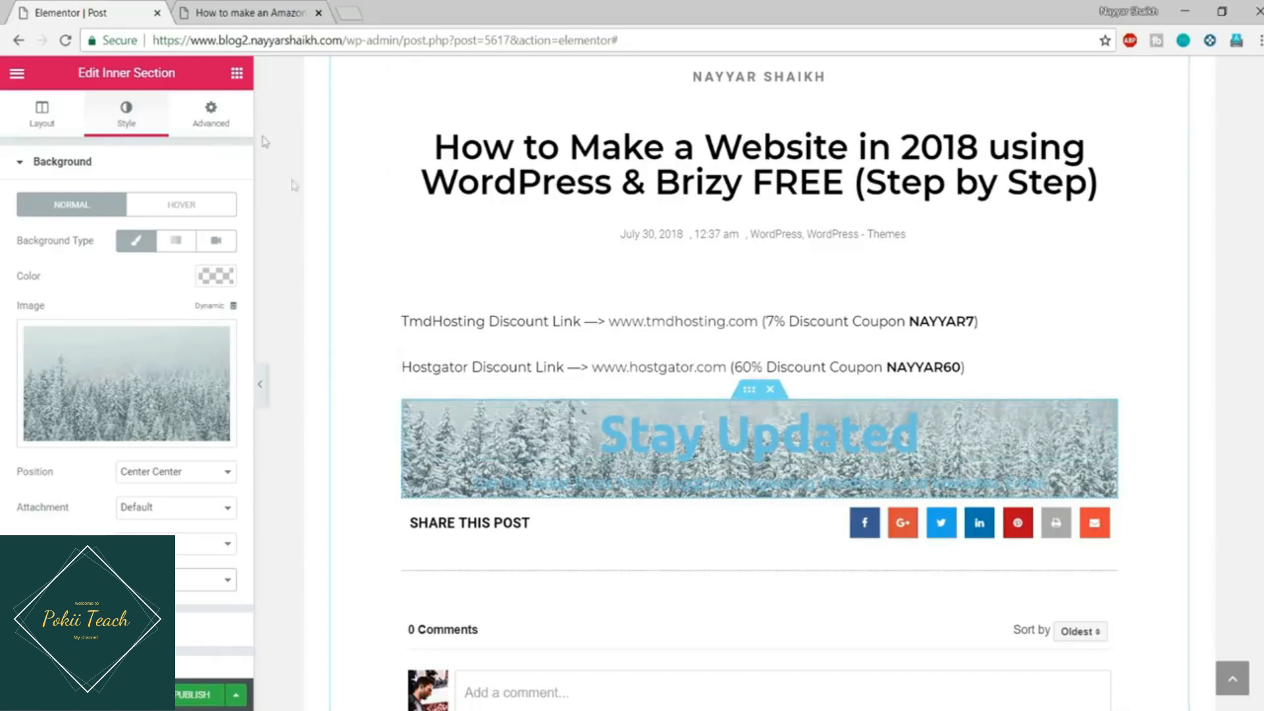
# Step: Unlink the section padding and set Top to 50 and Bottom to 30, checking against the live post
pyautogui.click(218, 127)
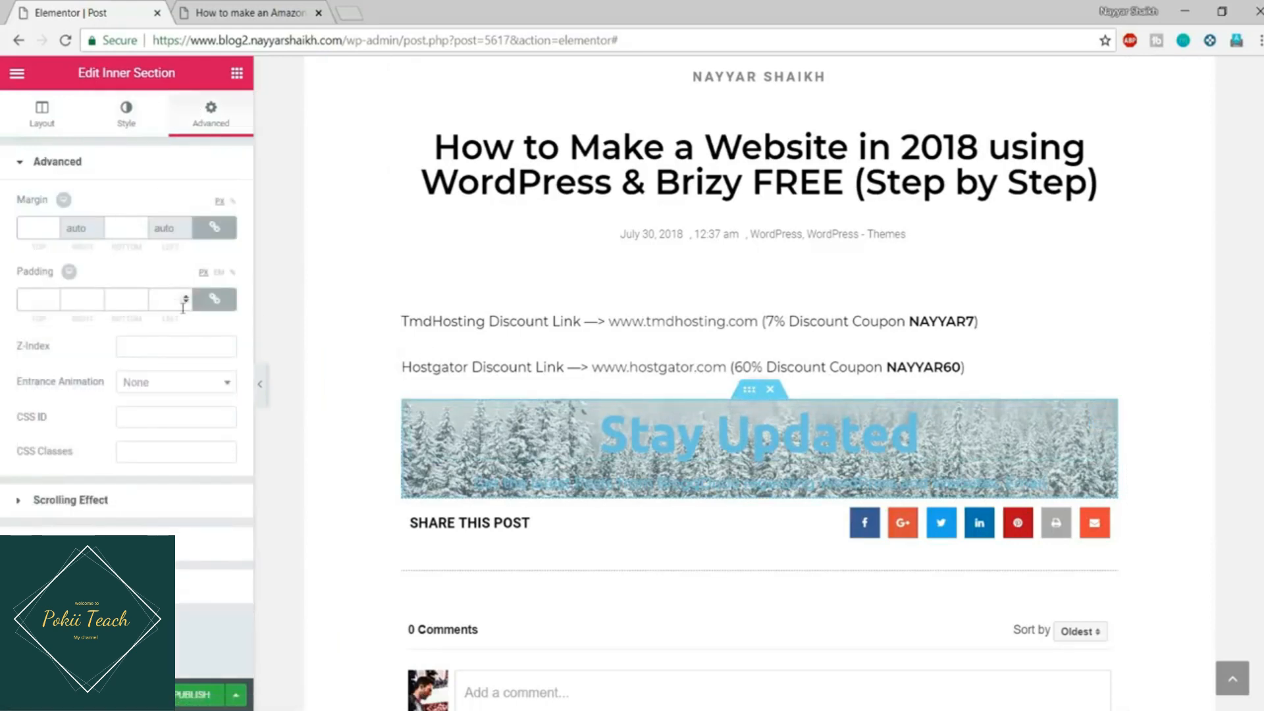
pyautogui.click(209, 310)
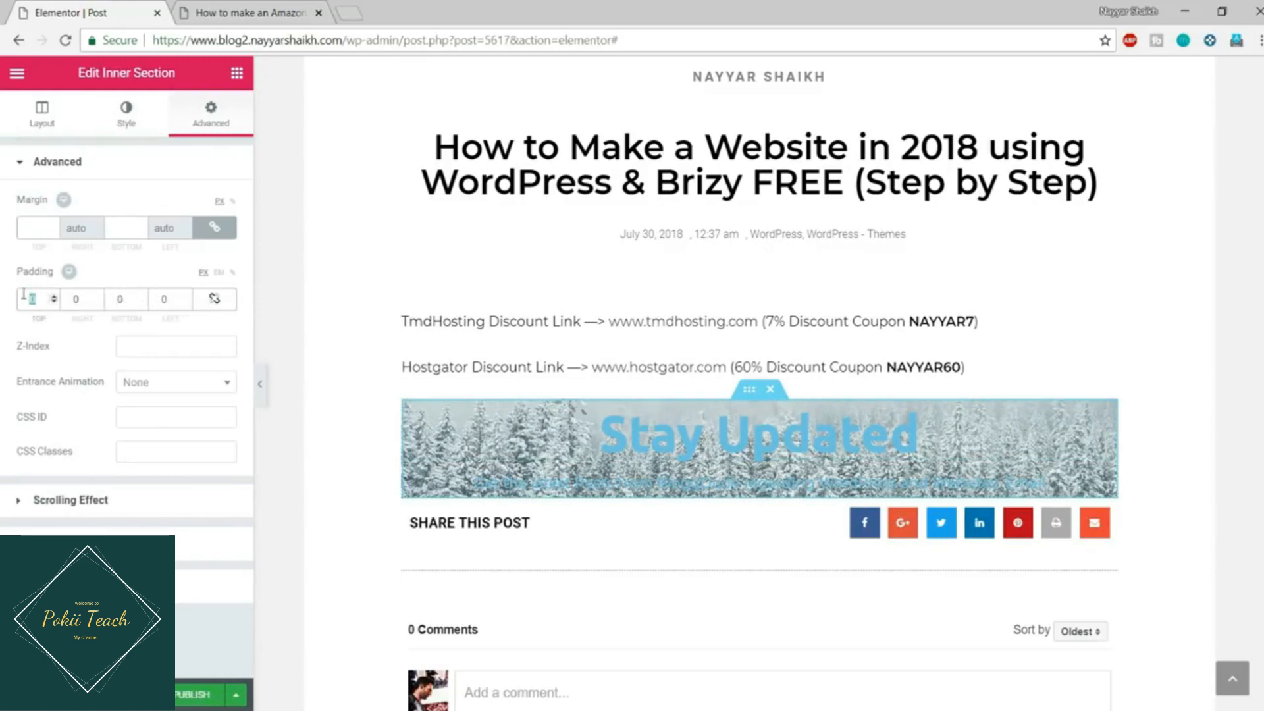
pyautogui.write('50')
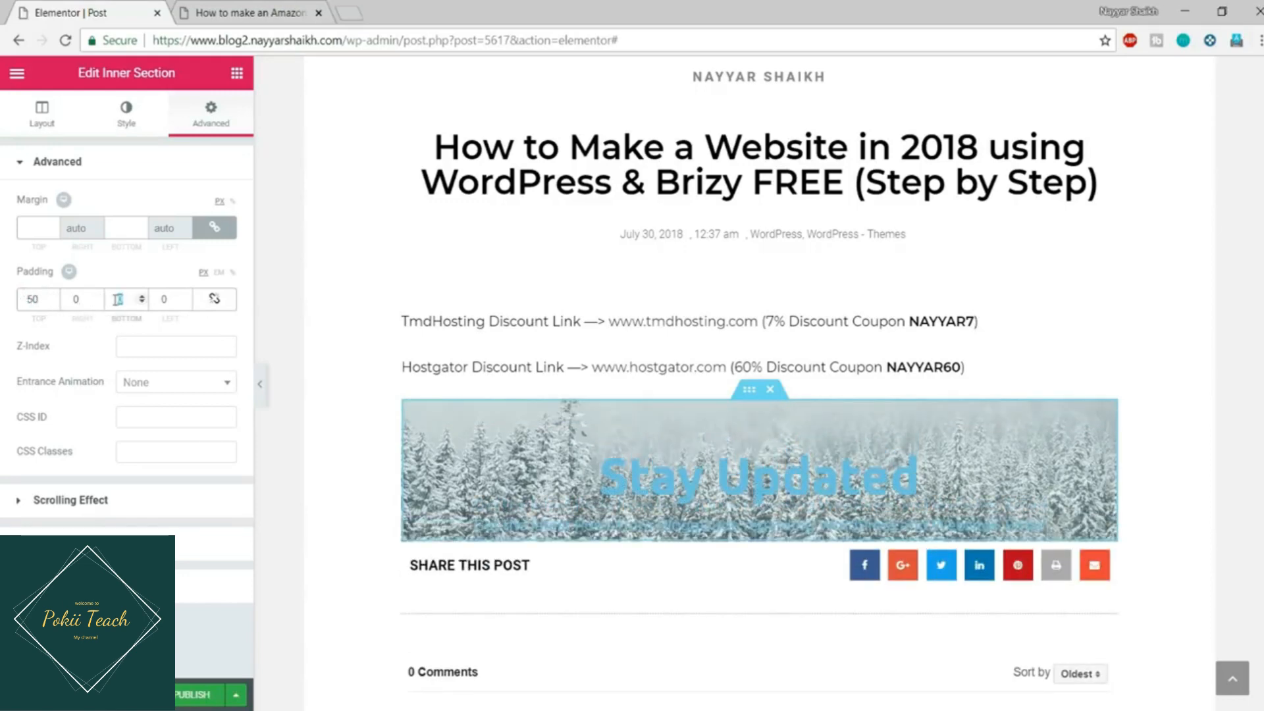
pyautogui.write('50')
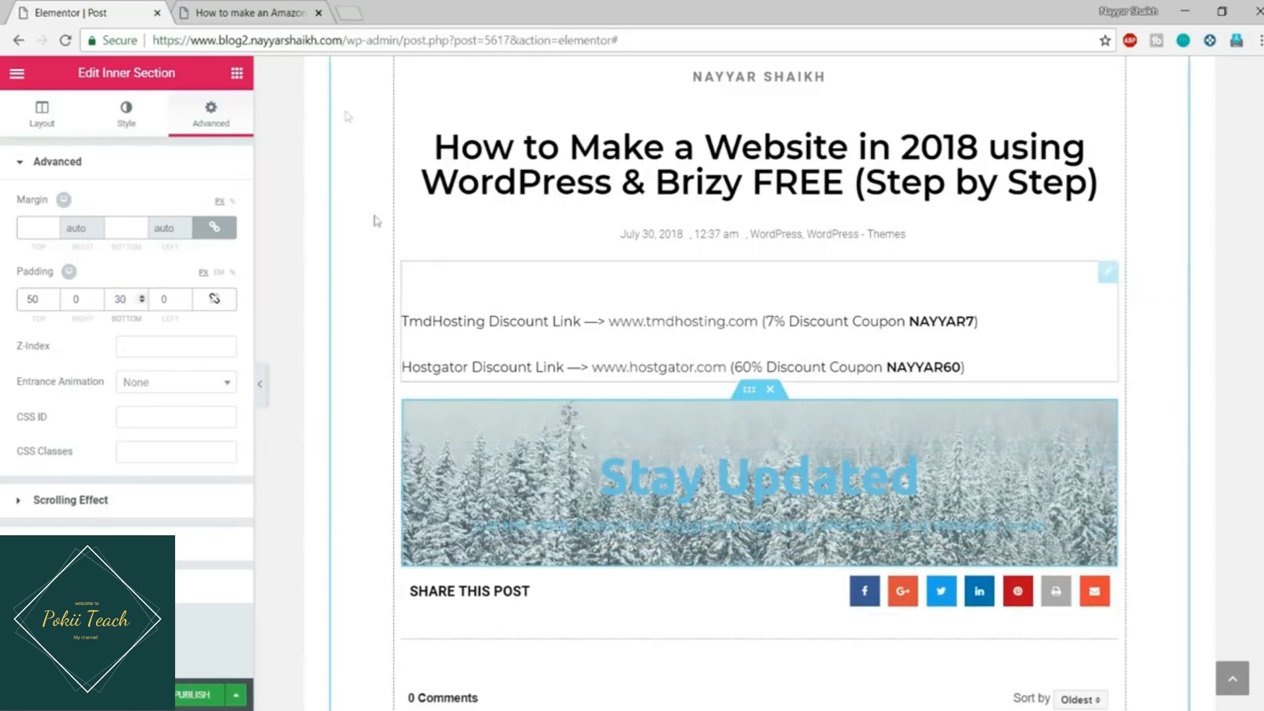
pyautogui.click(253, 13)
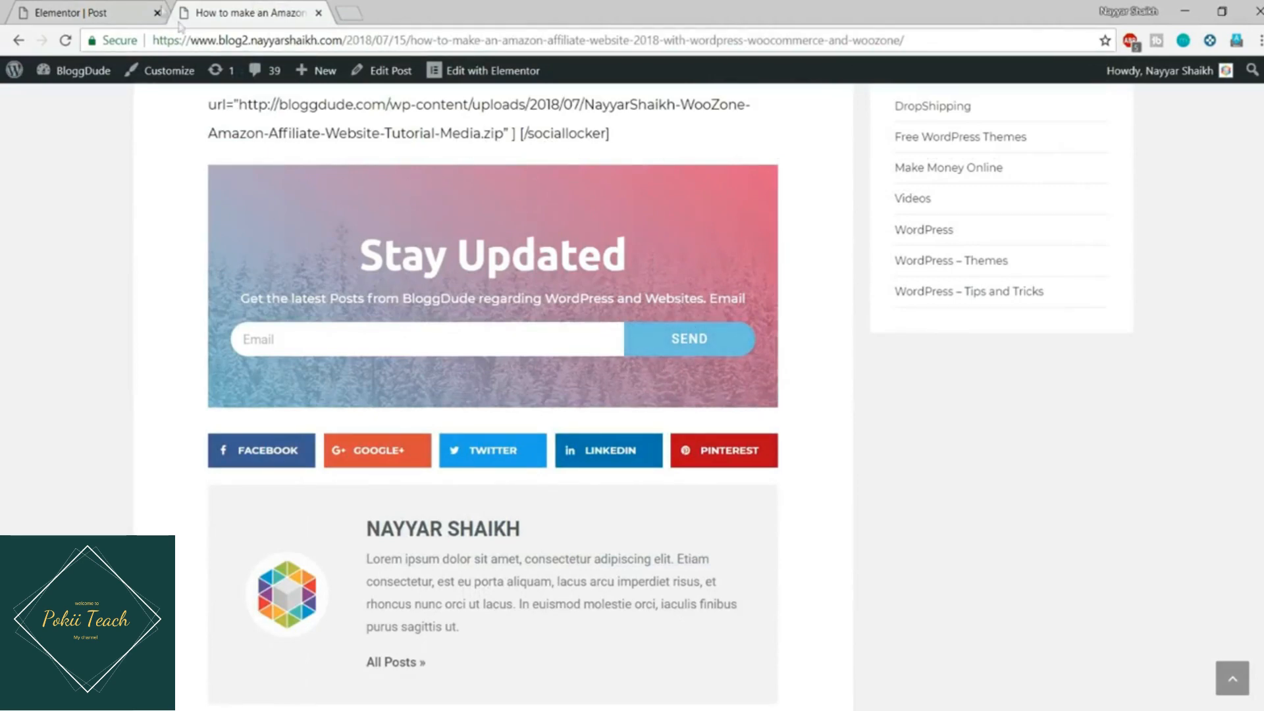
pyautogui.click(126, 15)
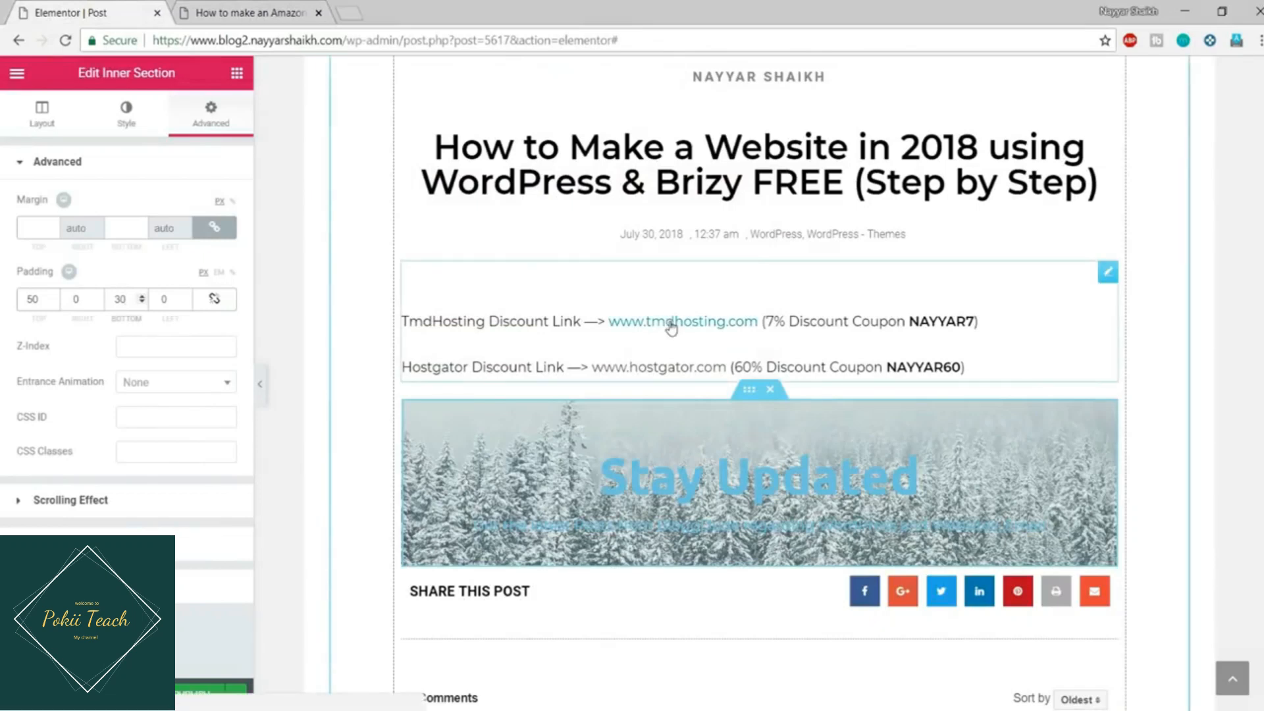
pyautogui.click(121, 113)
pyautogui.scroll(-3, 169, 318)
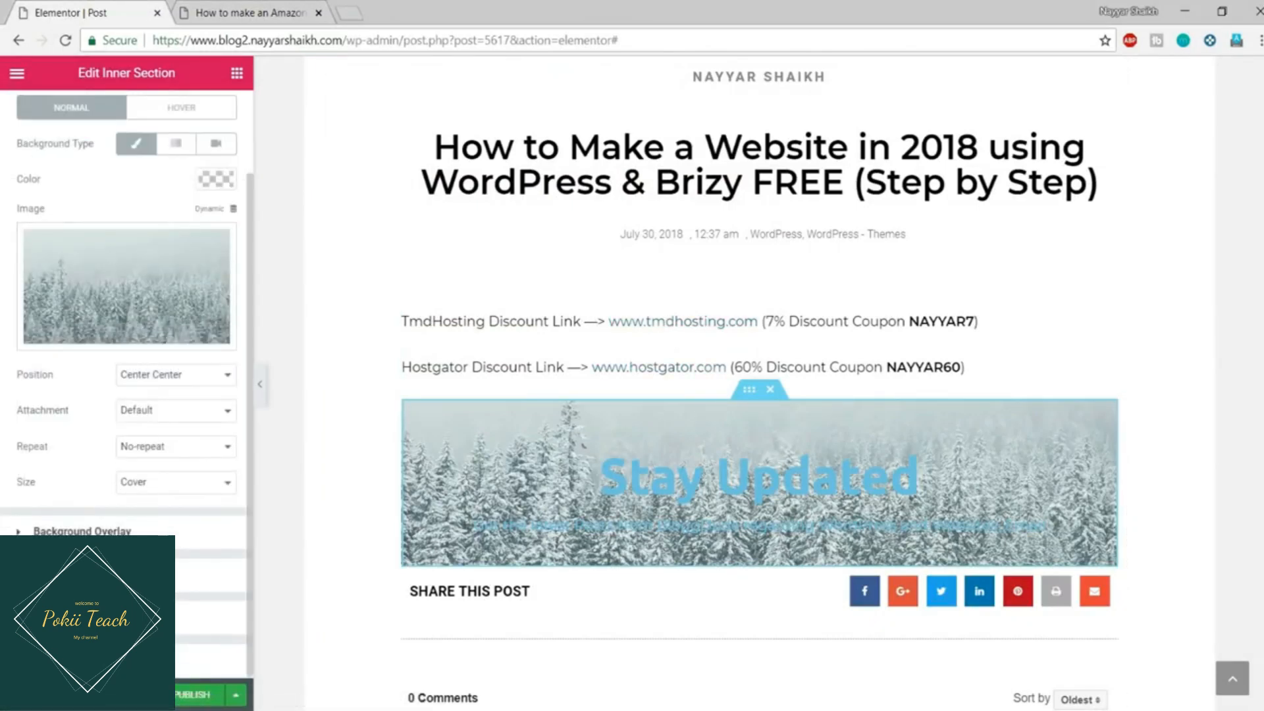
# Step: Add a light blue (#6ec1e4) gradient background overlay at a 40° angle with 0.8 opacity
pyautogui.click(82, 531)
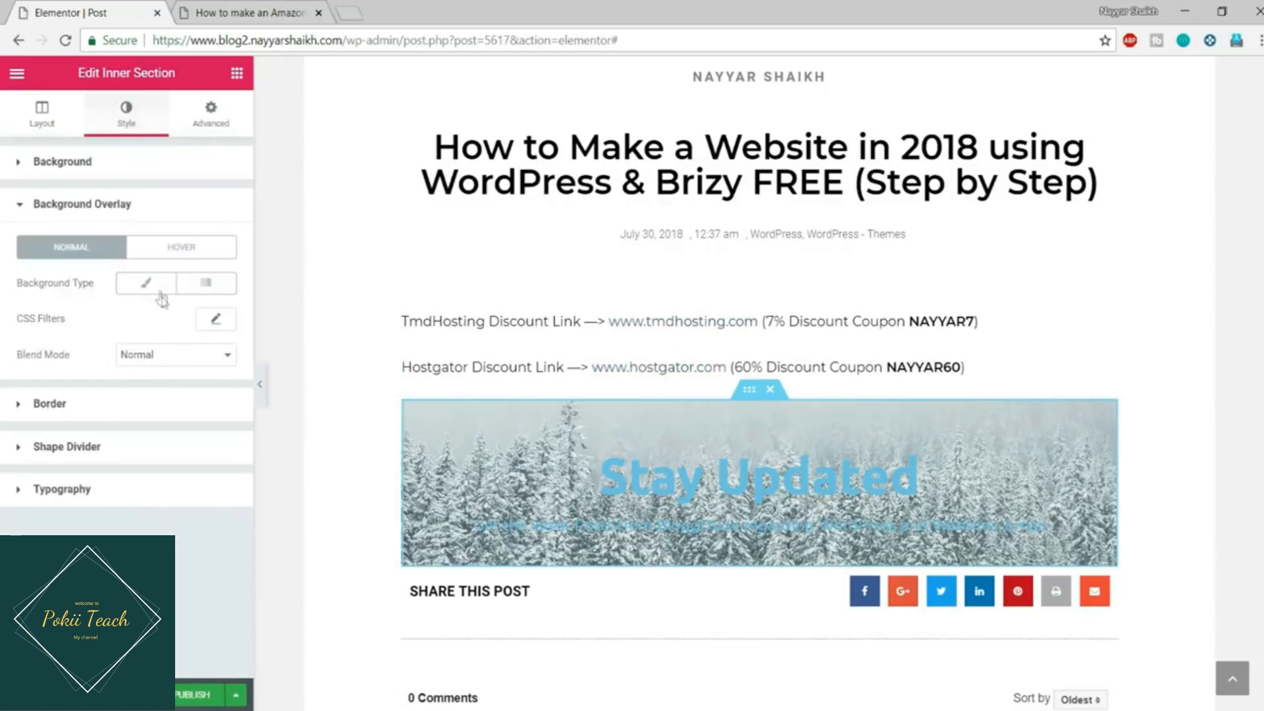
pyautogui.click(155, 290)
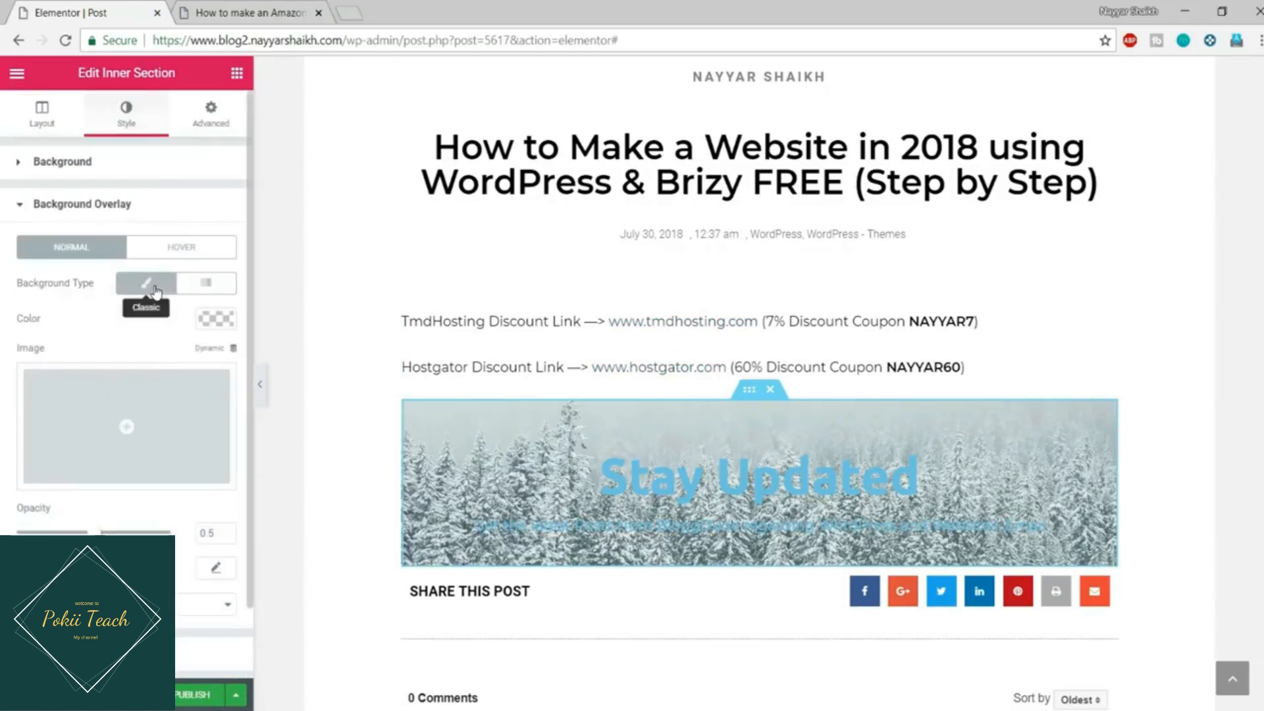
pyautogui.click(216, 320)
pyautogui.click(30, 522)
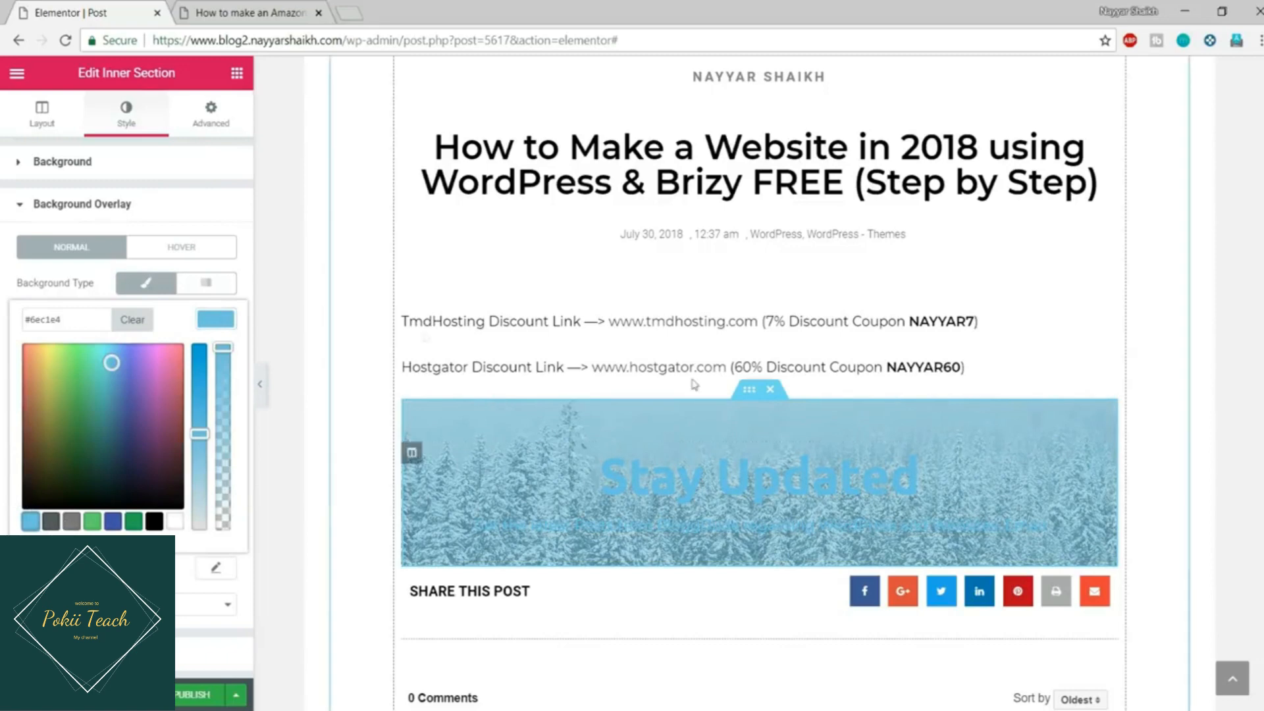
pyautogui.click(208, 290)
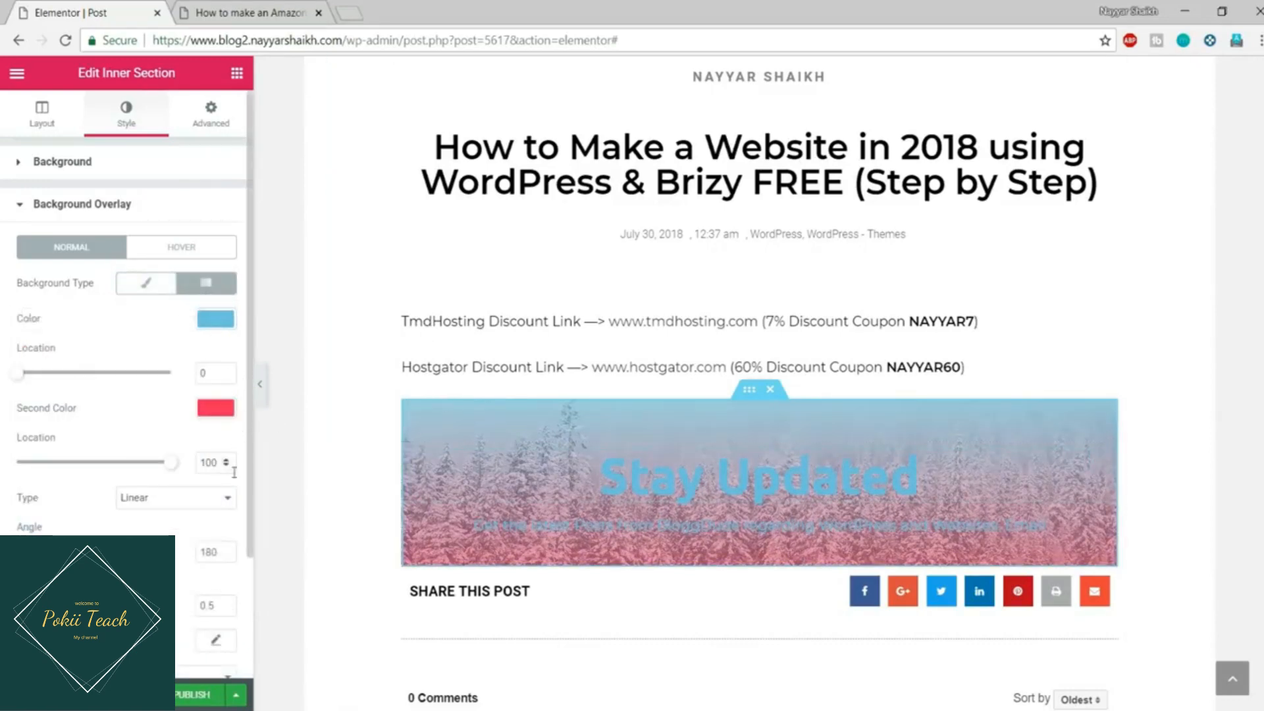
pyautogui.scroll(-2, 185, 423)
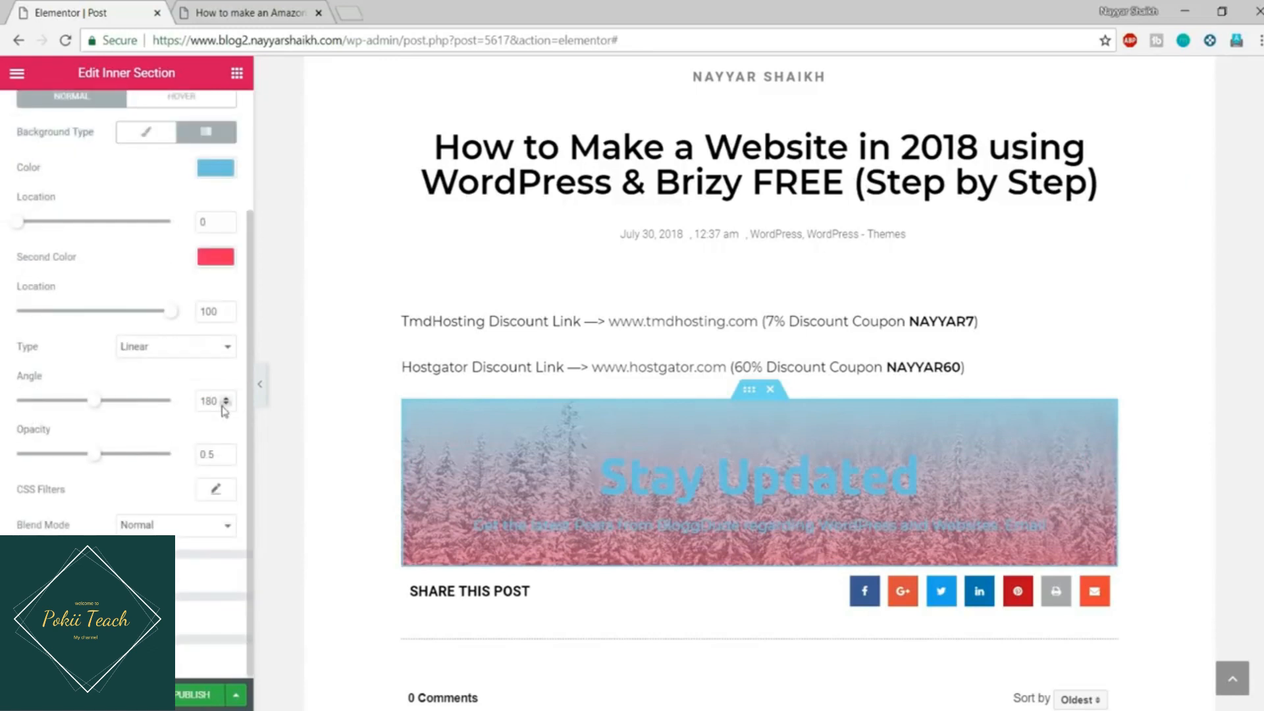
pyautogui.moveTo(221, 403); pyautogui.dragTo(177, 393)
pyautogui.write('40')
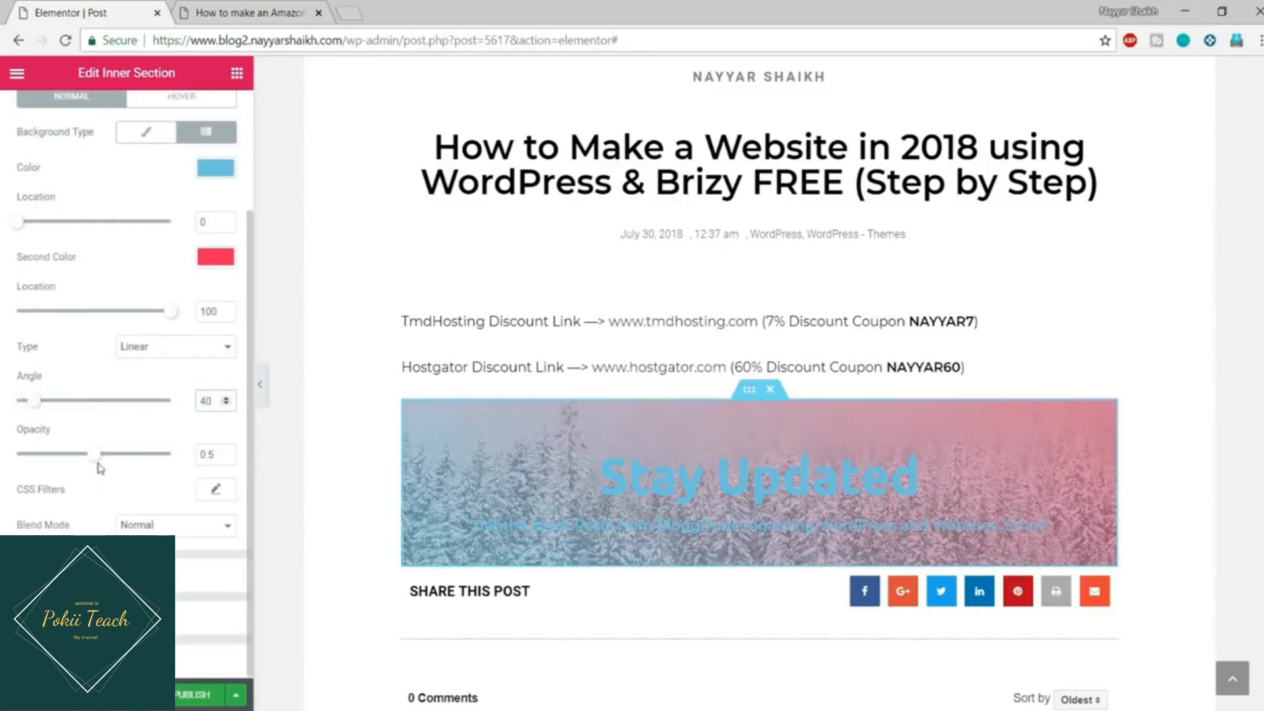
pyautogui.moveTo(96, 454); pyautogui.dragTo(160, 460)
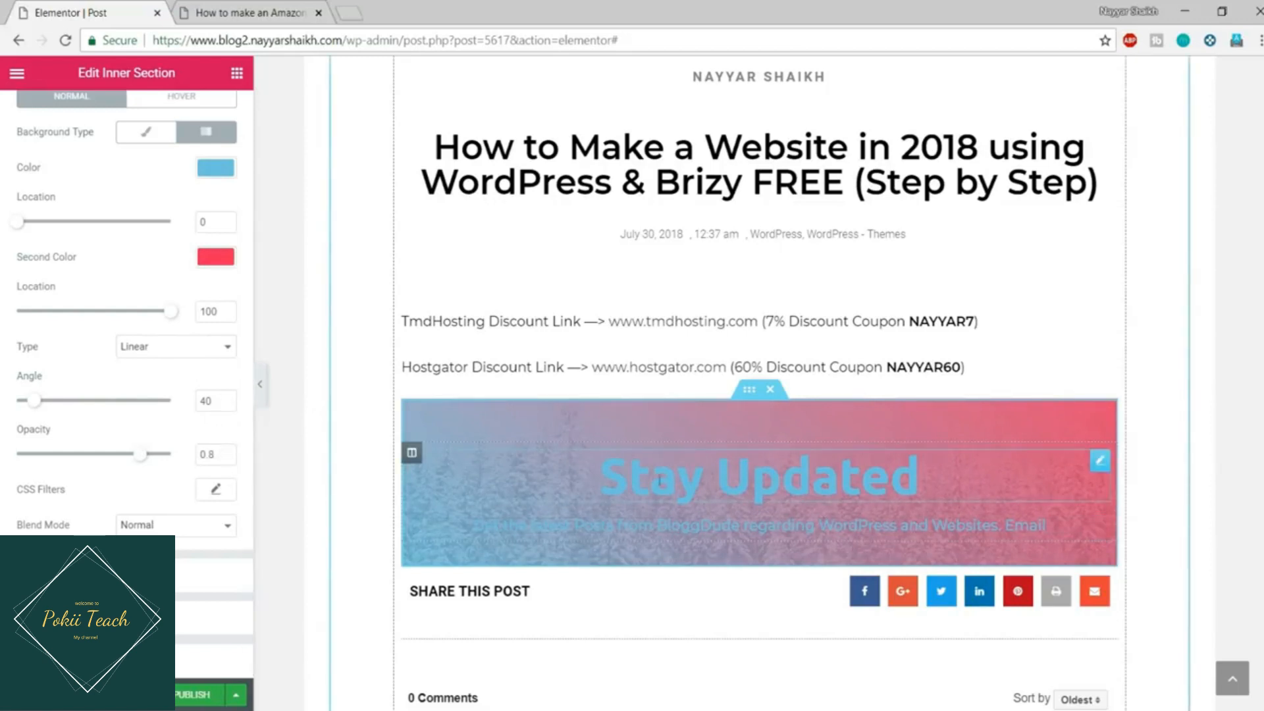
pyautogui.click(706, 472)
# Step: Set the Stay Updated title and the BloggDude subtitle text colour to white, then check the live post
pyautogui.click(156, 117)
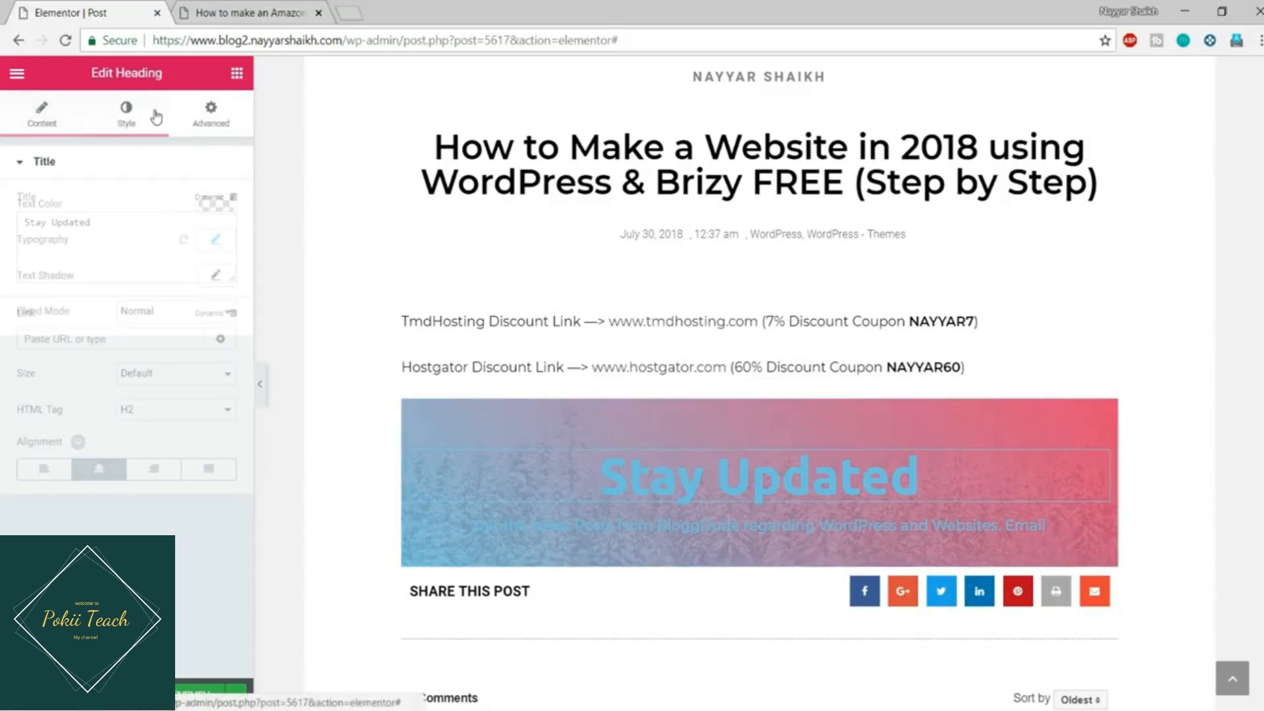
pyautogui.click(215, 203)
pyautogui.click(179, 410)
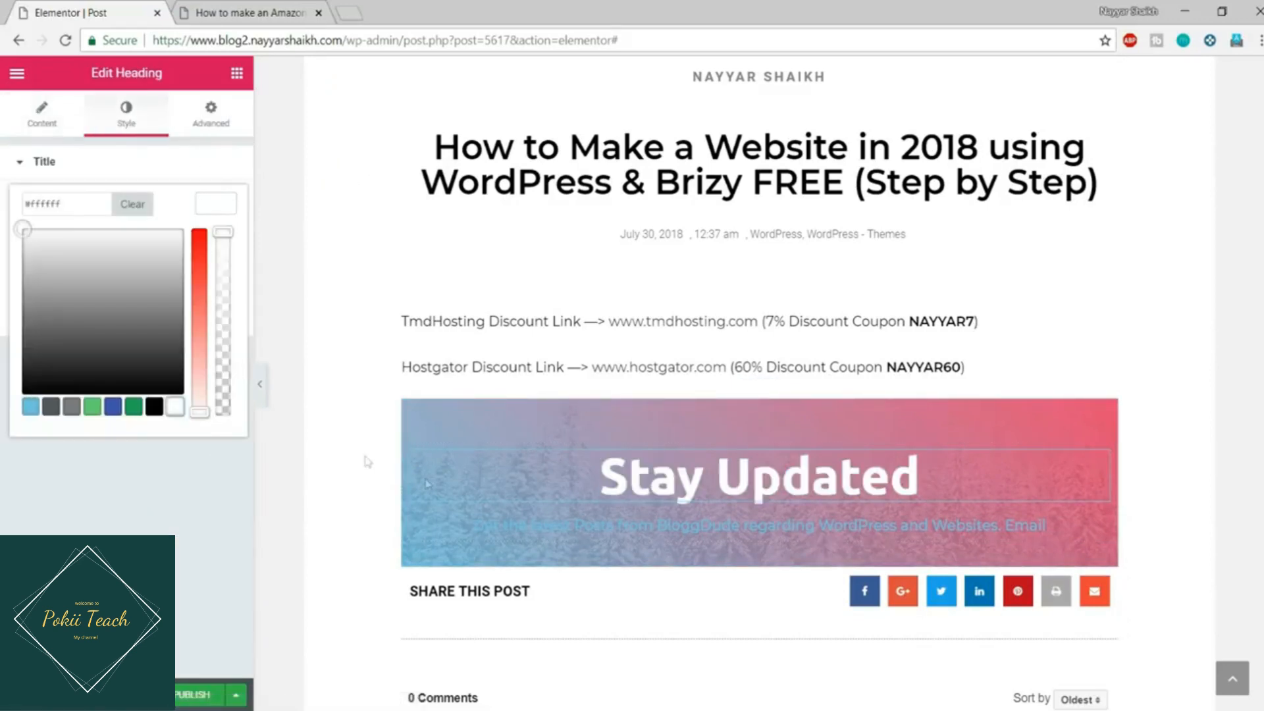
pyautogui.click(559, 525)
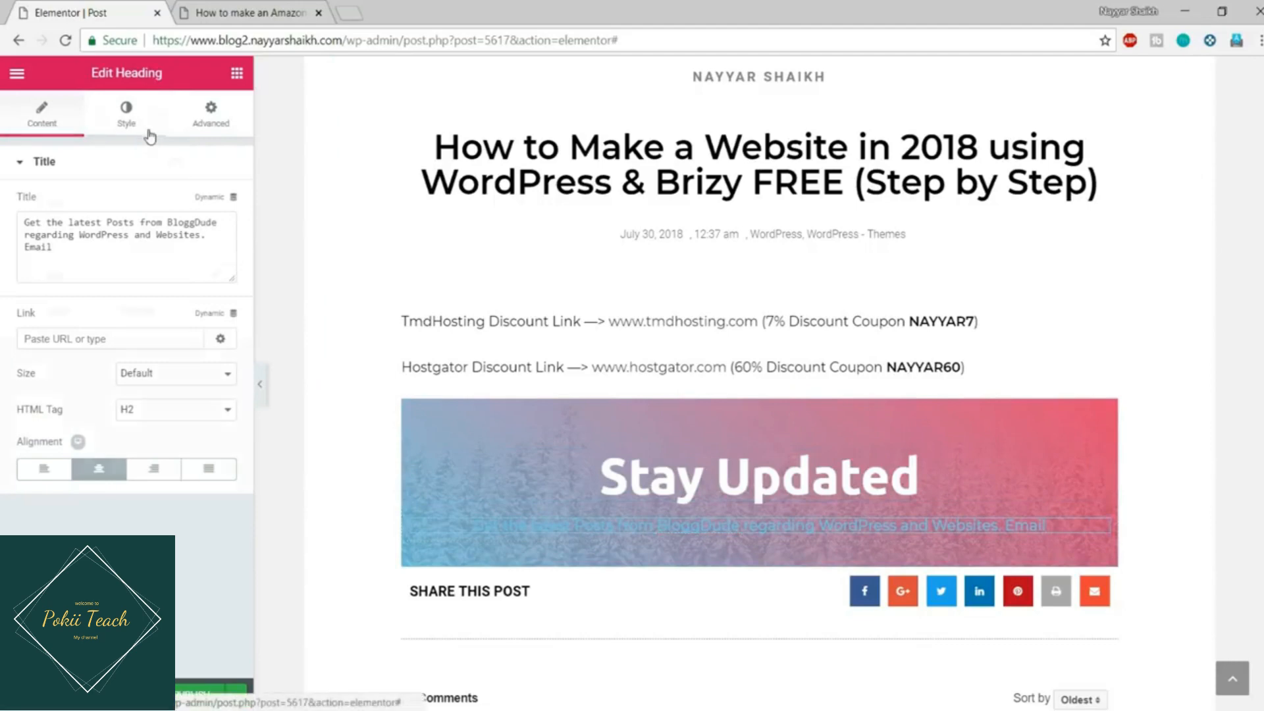
pyautogui.click(126, 113)
pyautogui.click(216, 203)
pyautogui.click(174, 411)
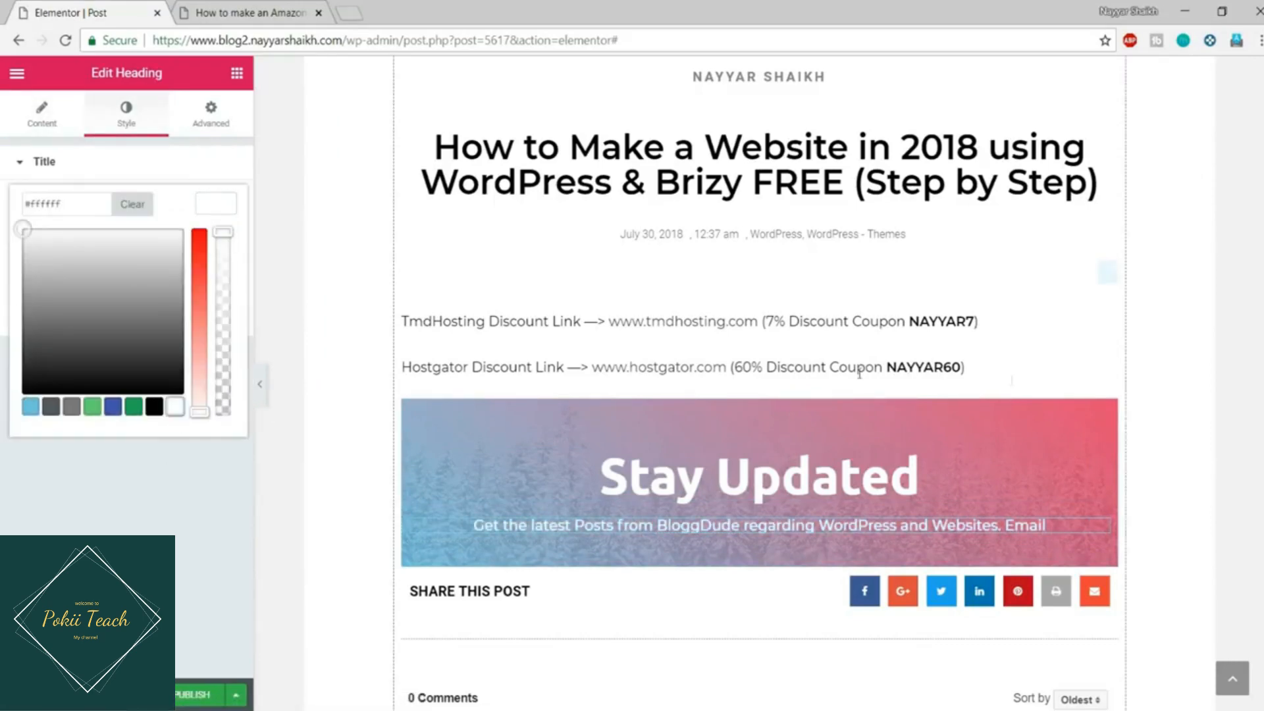
pyautogui.scroll(-2, 1017, 323)
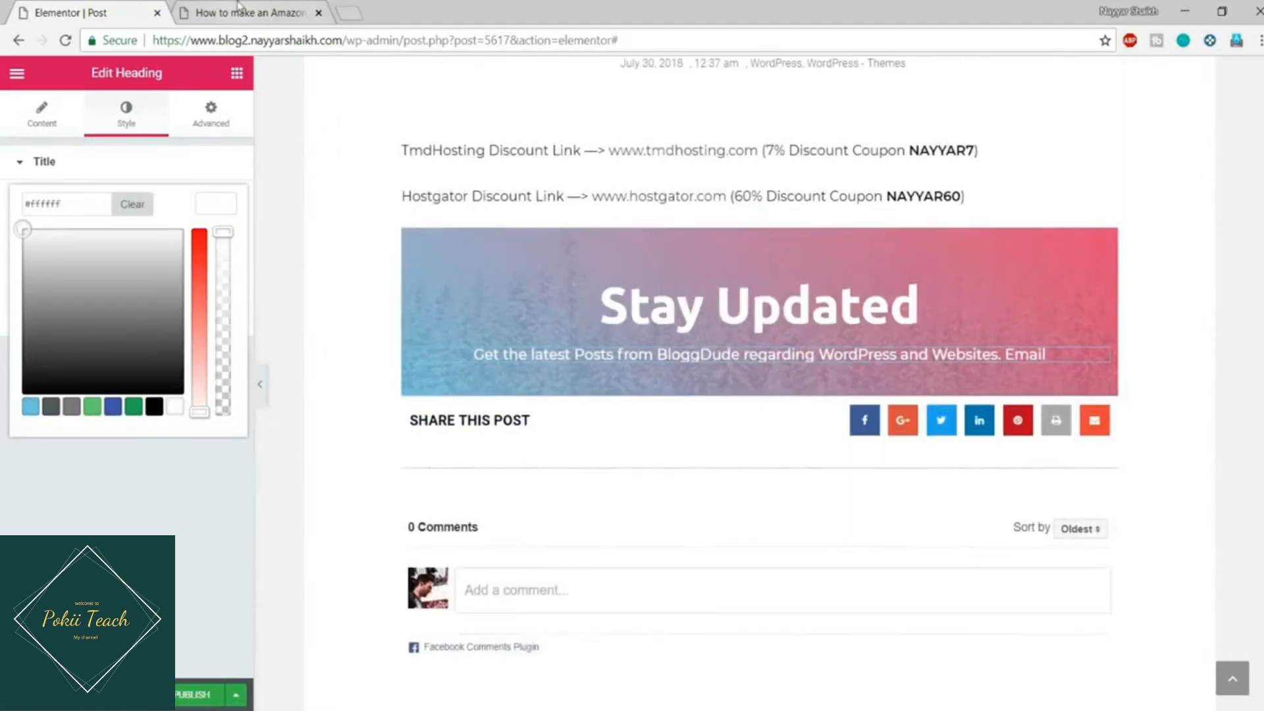
pyautogui.click(237, 13)
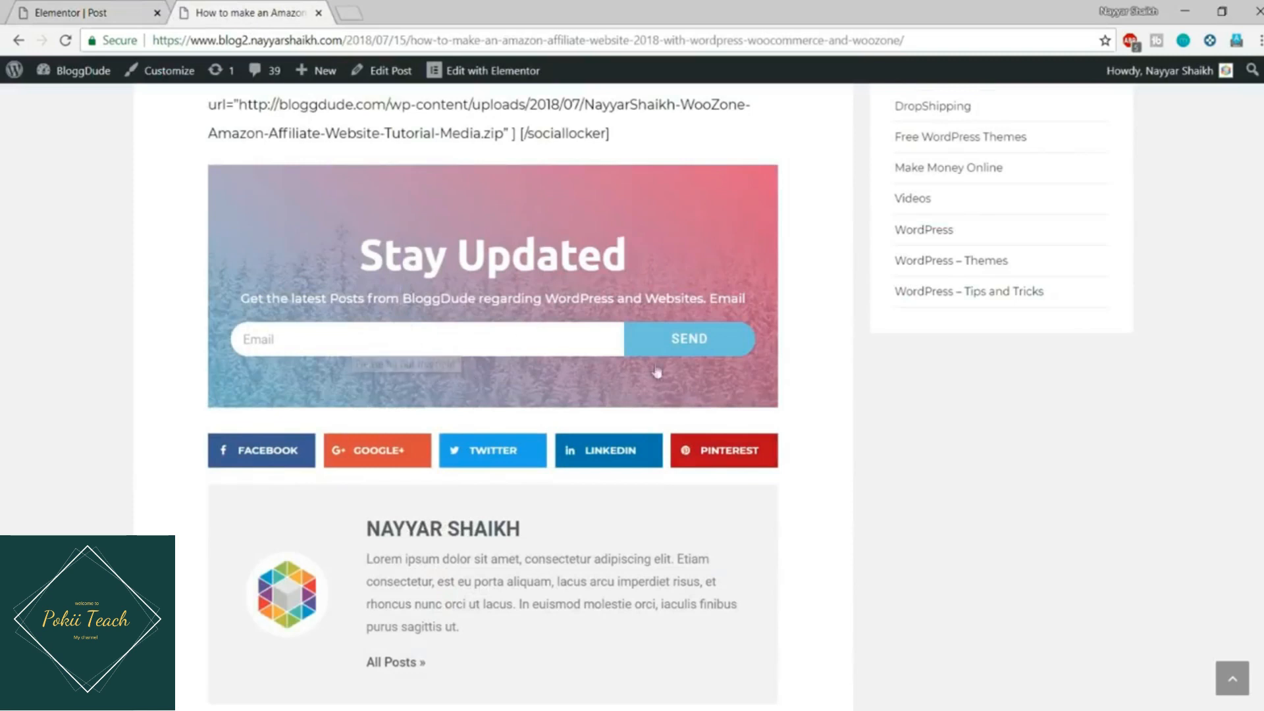
pyautogui.click(77, 8)
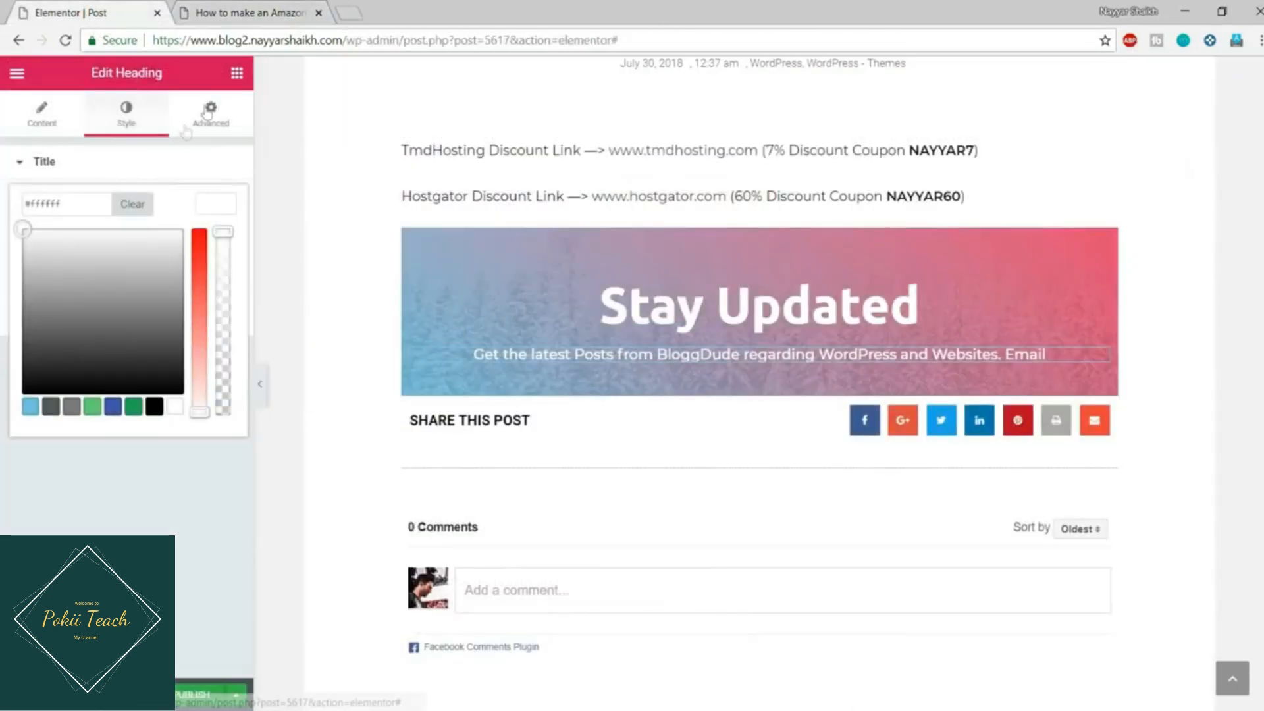
# Step: Place a Form widget under the subtitle, delete its Name and Message fields, and hide labels
pyautogui.click(239, 74)
pyautogui.scroll(-15, 165, 277)
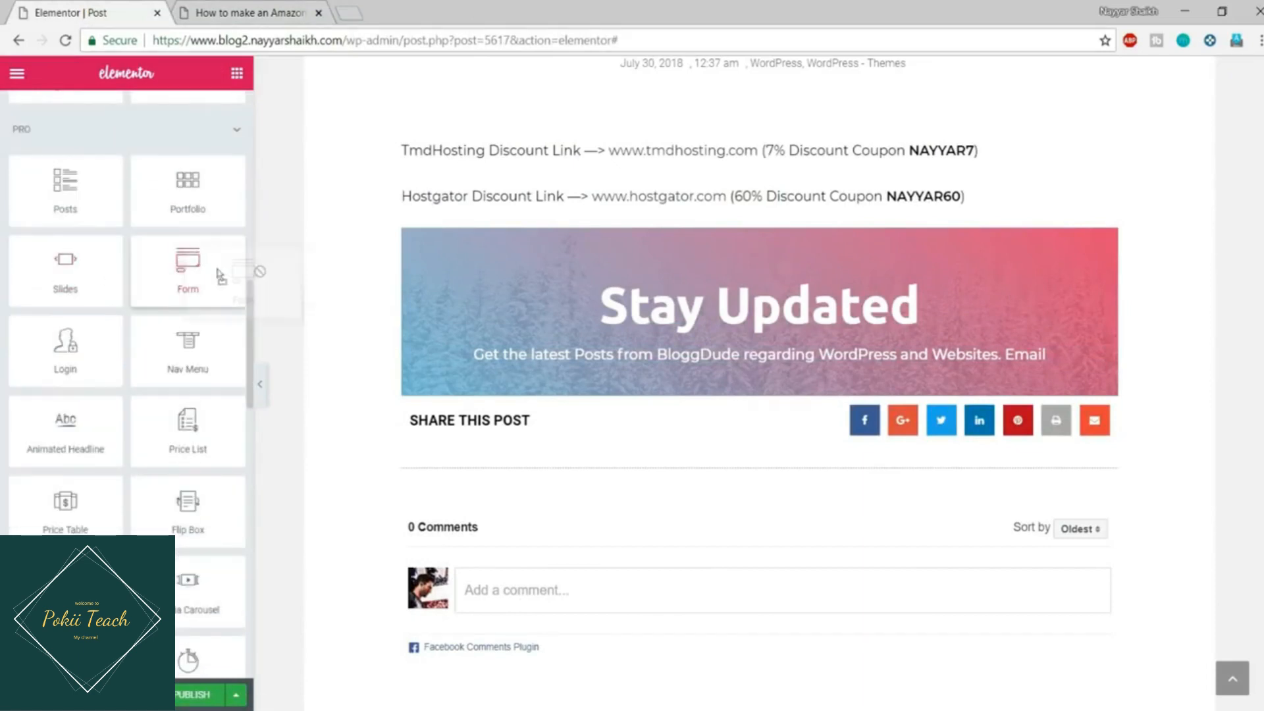
pyautogui.moveTo(221, 277); pyautogui.dragTo(685, 366)
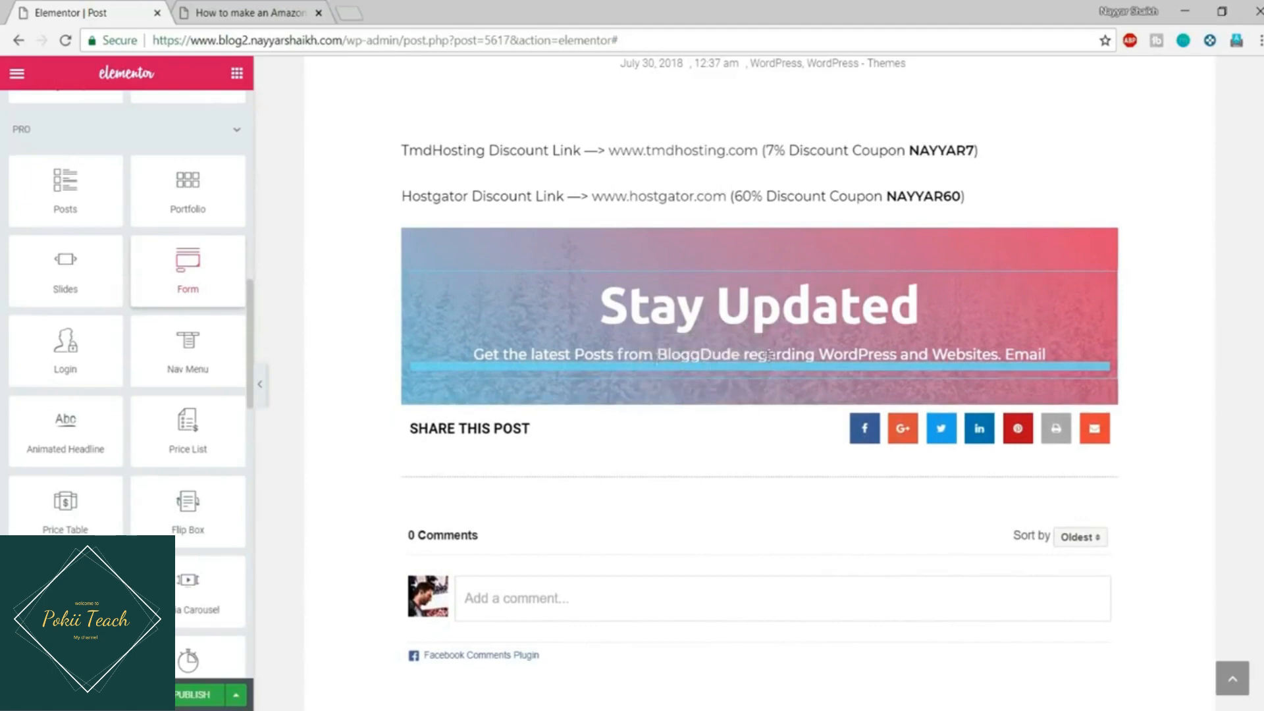
pyautogui.scroll(-2, 1061, 319)
pyautogui.scroll(-3, 1061, 318)
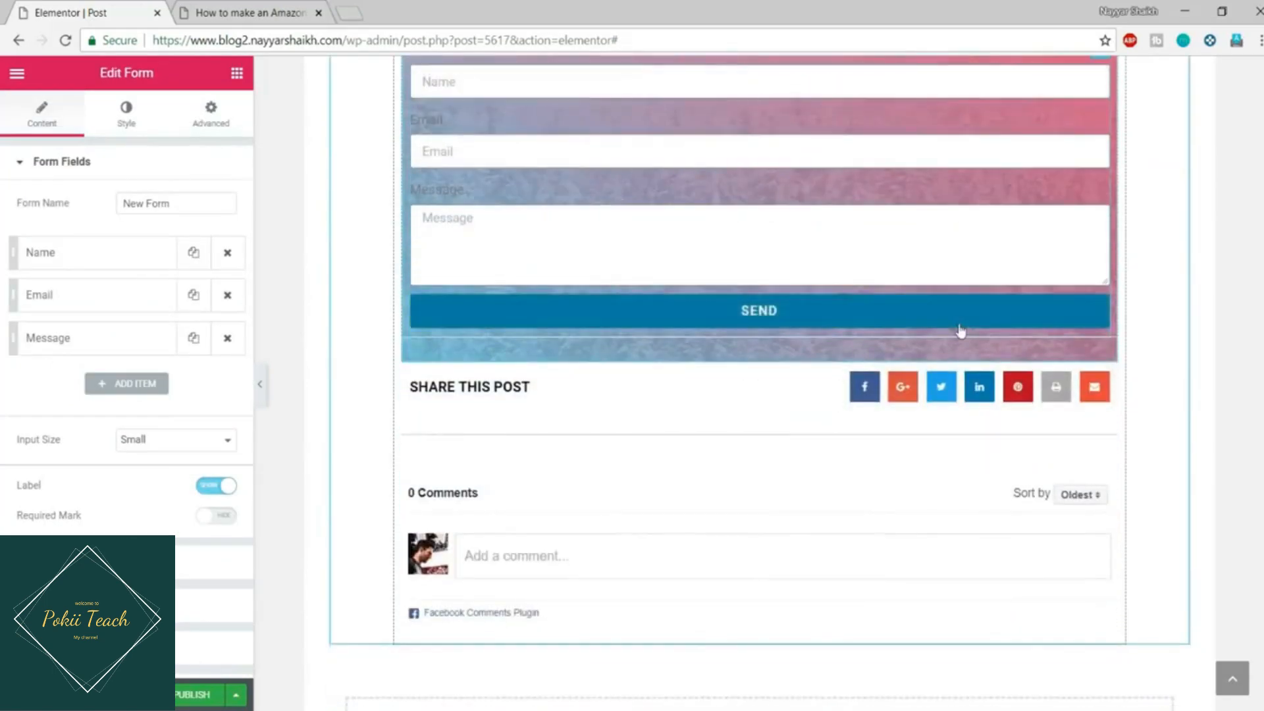
pyautogui.scroll(4, 959, 330)
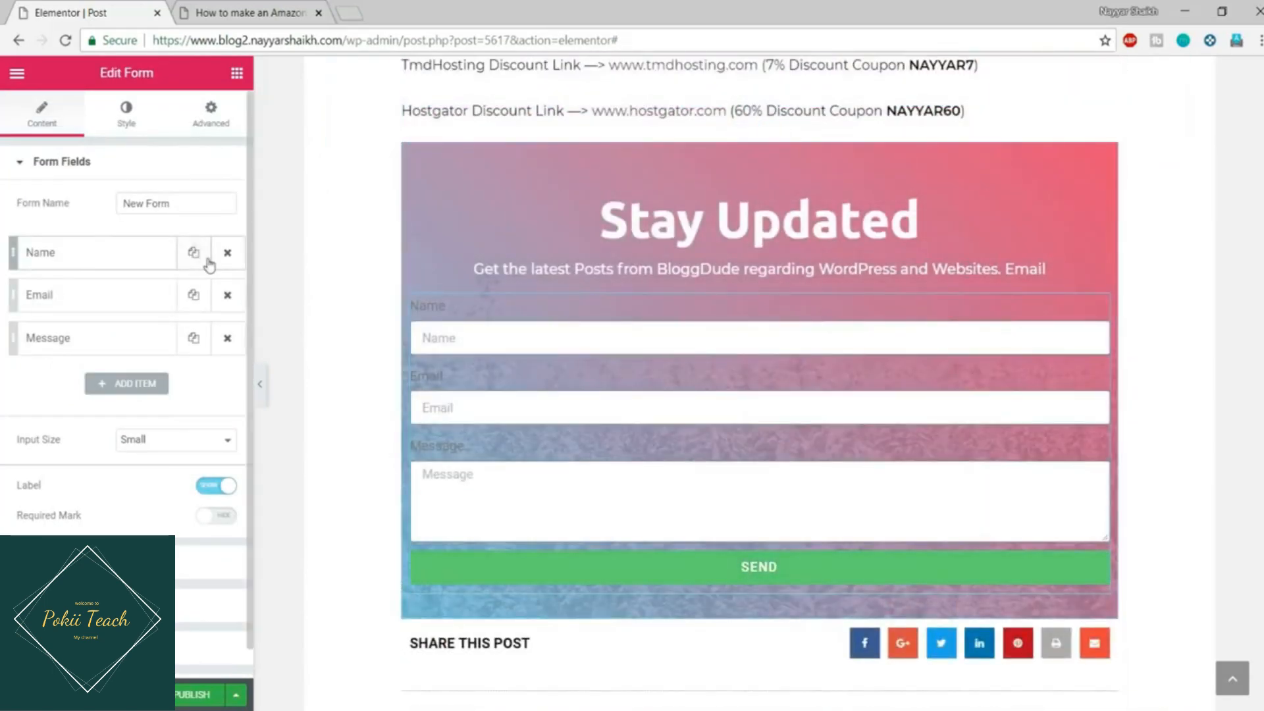
pyautogui.click(228, 254)
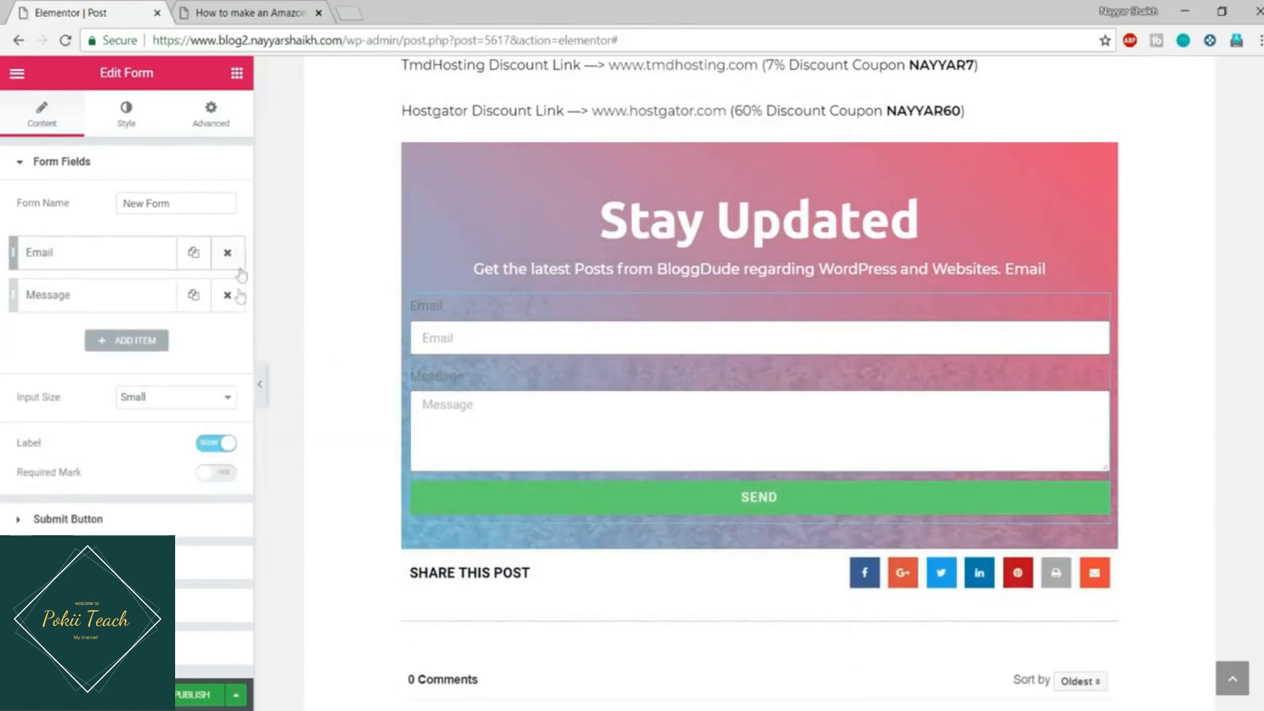
pyautogui.click(228, 295)
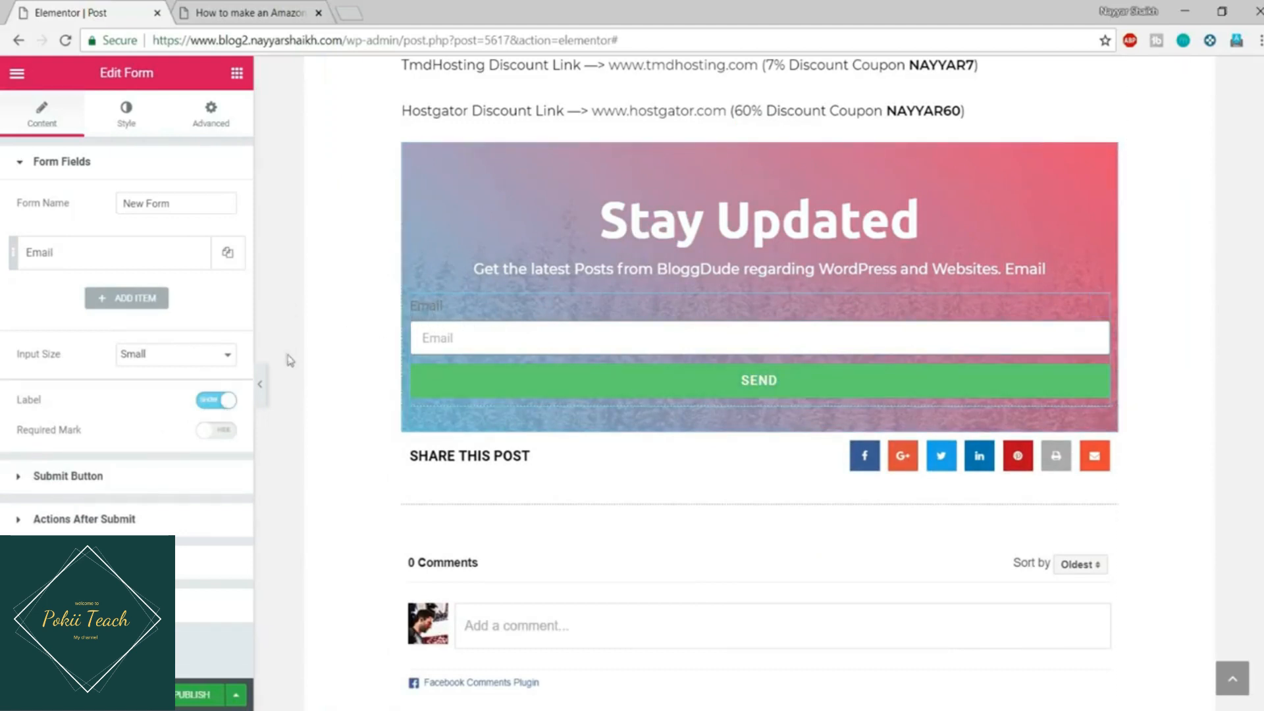
pyautogui.click(208, 408)
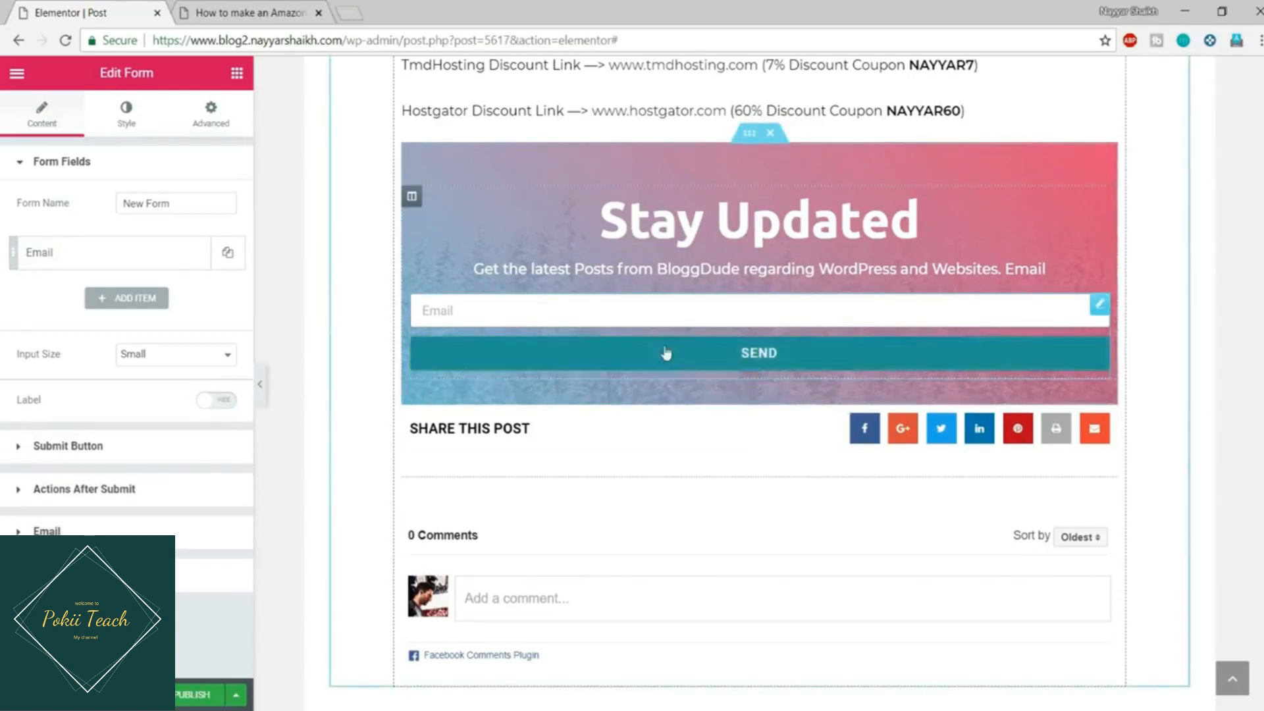
# Step: Set the Email field column width to 75% and the Send button column width to 25%
pyautogui.click(87, 262)
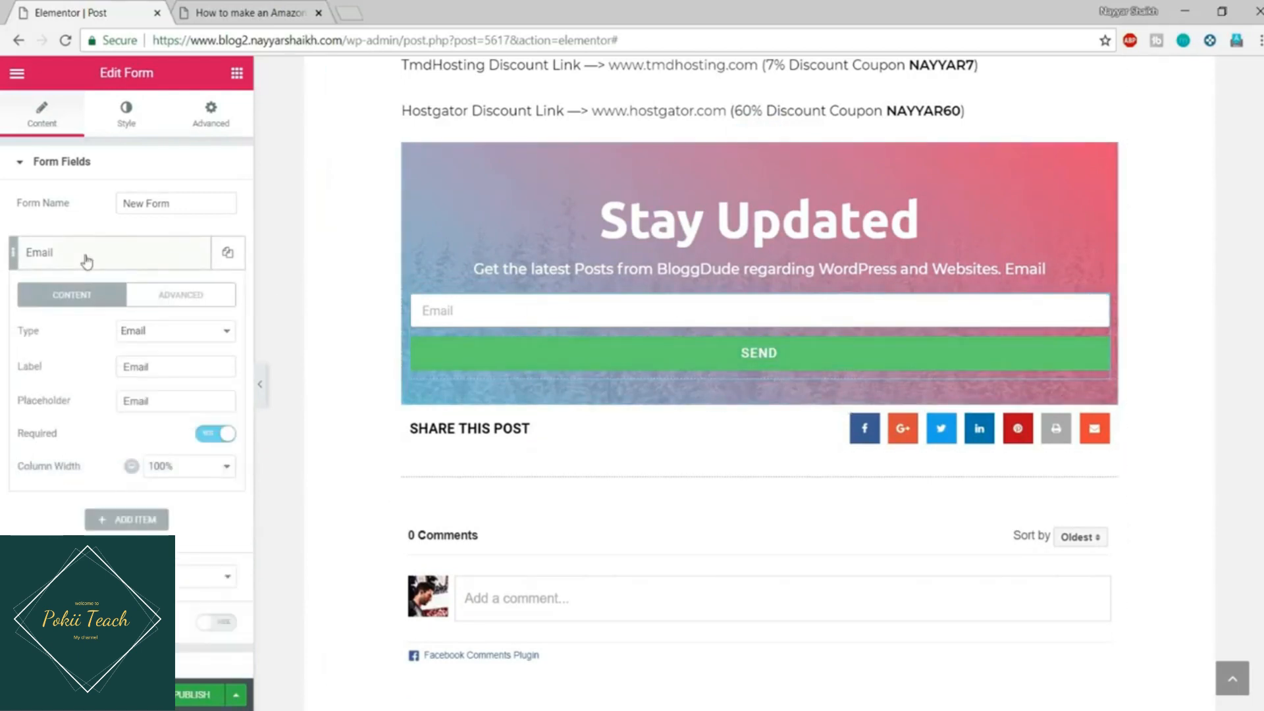
pyautogui.click(181, 466)
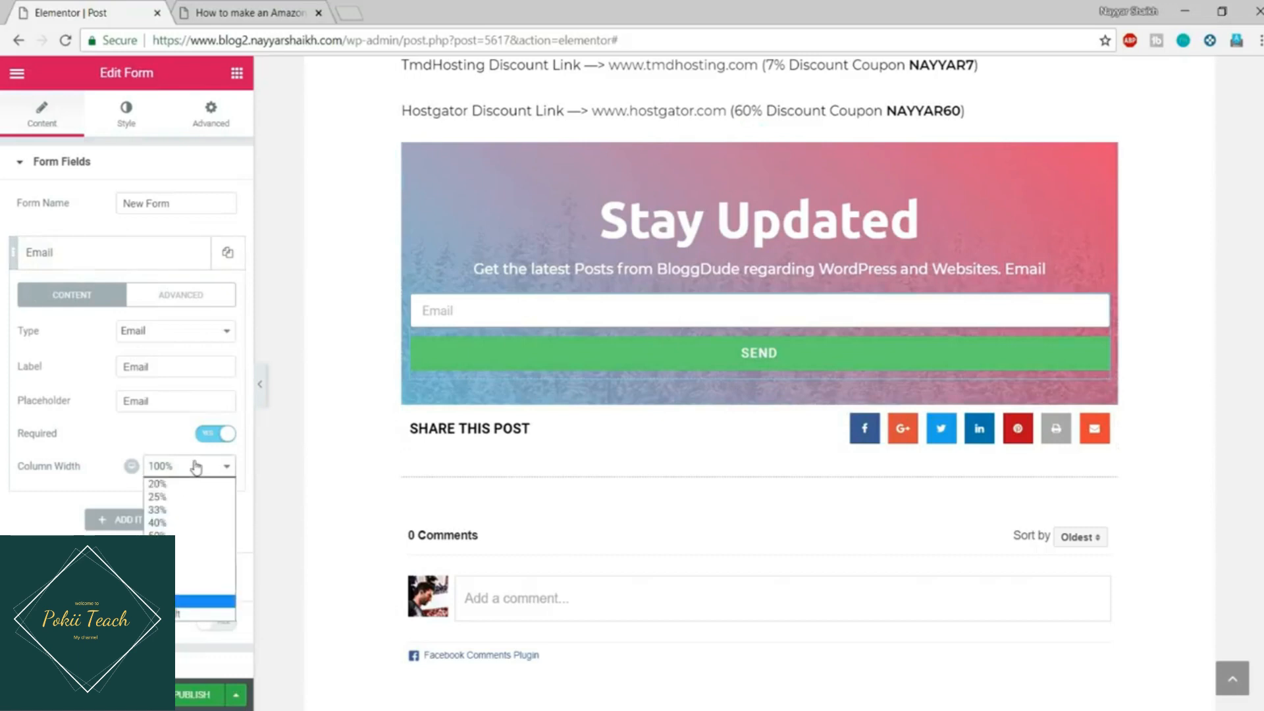
pyautogui.click(188, 572)
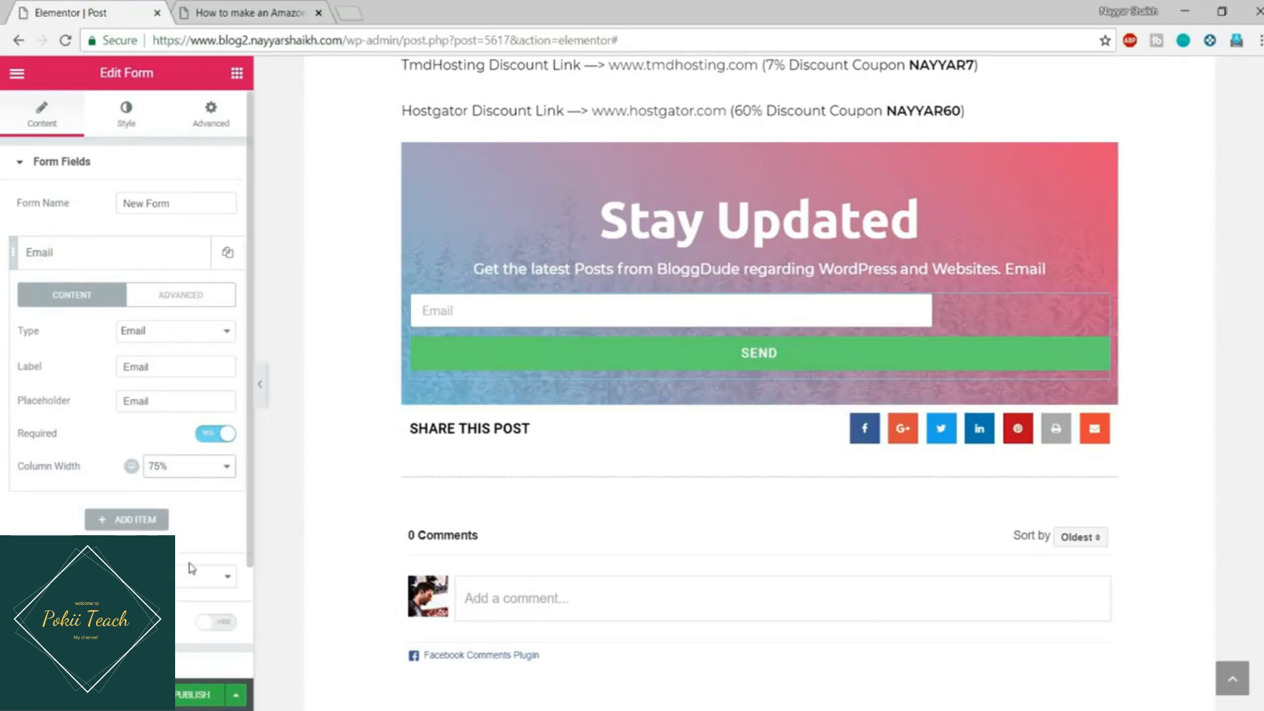
pyautogui.scroll(-2, 192, 516)
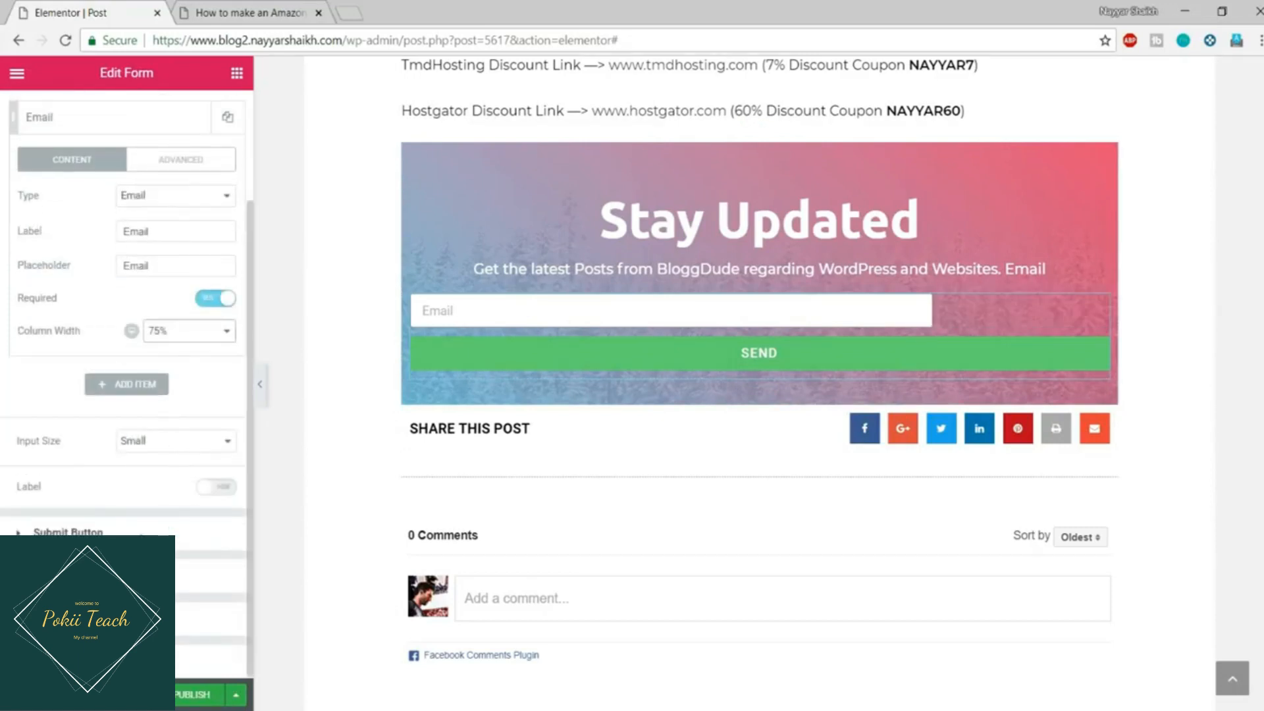
pyautogui.click(142, 530)
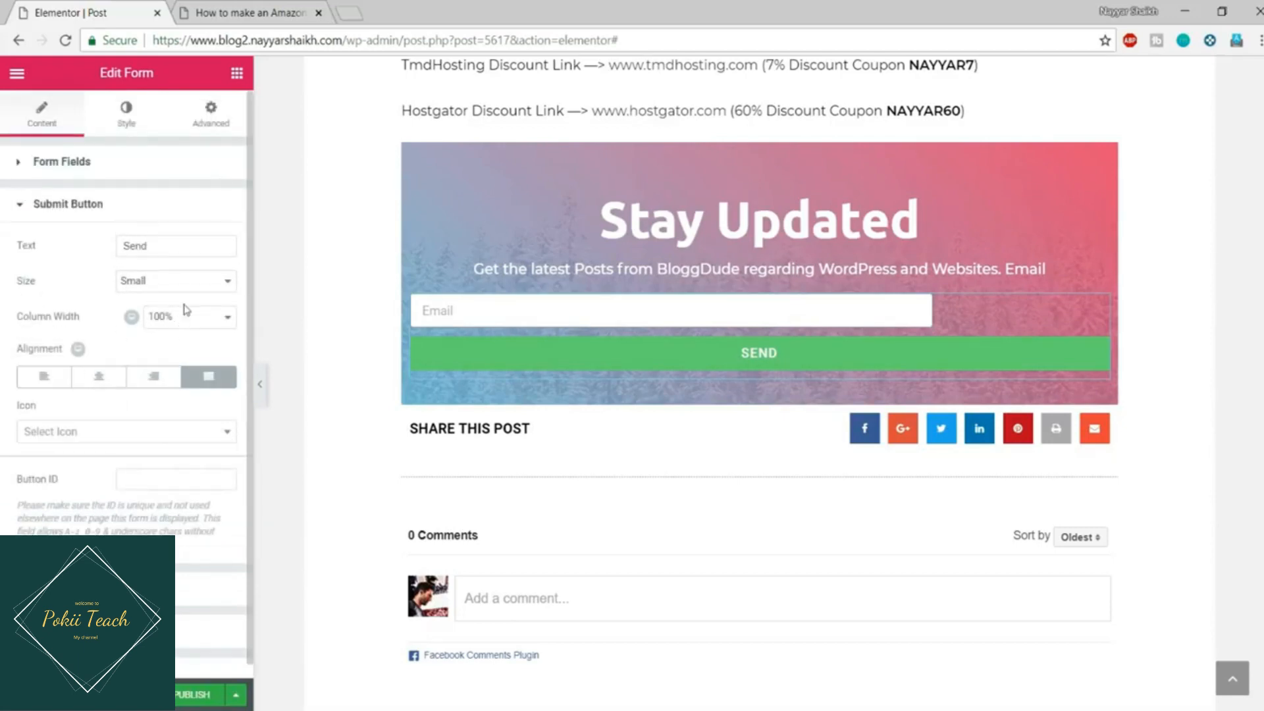
pyautogui.click(186, 310)
pyautogui.click(182, 354)
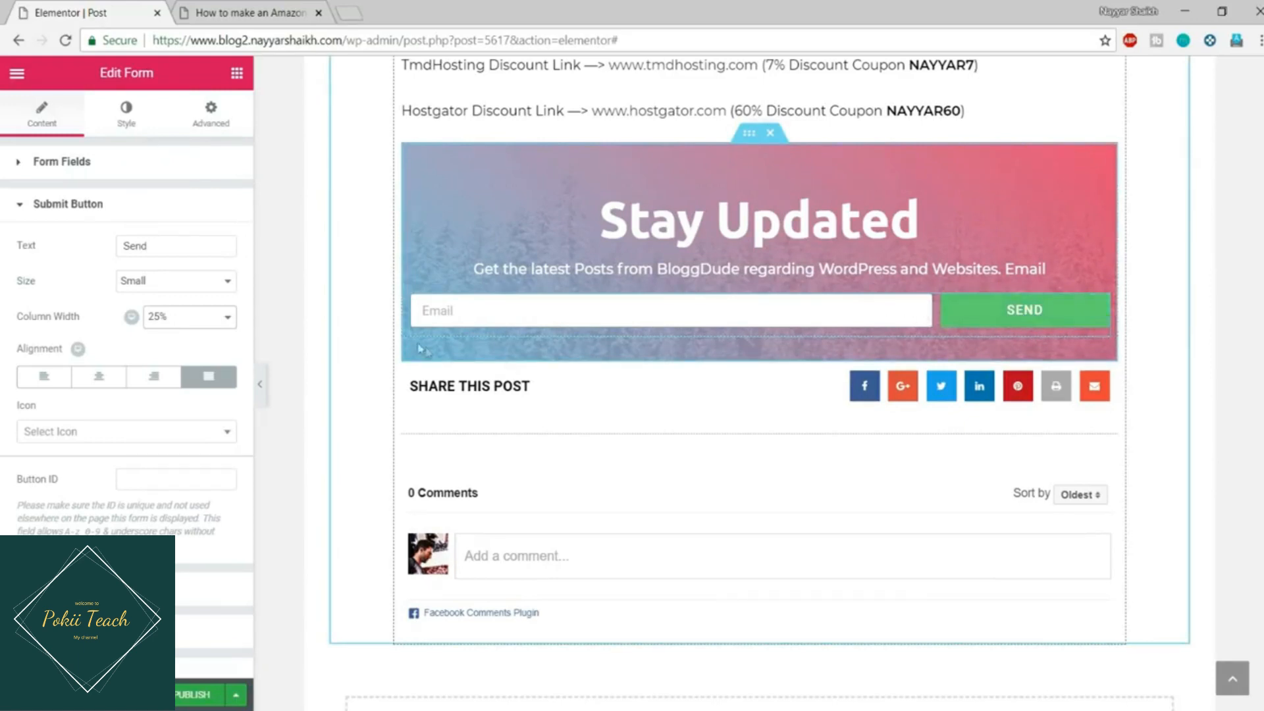
# Step: Set the form's columns gap to 0 and view the live post's subscribe form
pyautogui.click(128, 122)
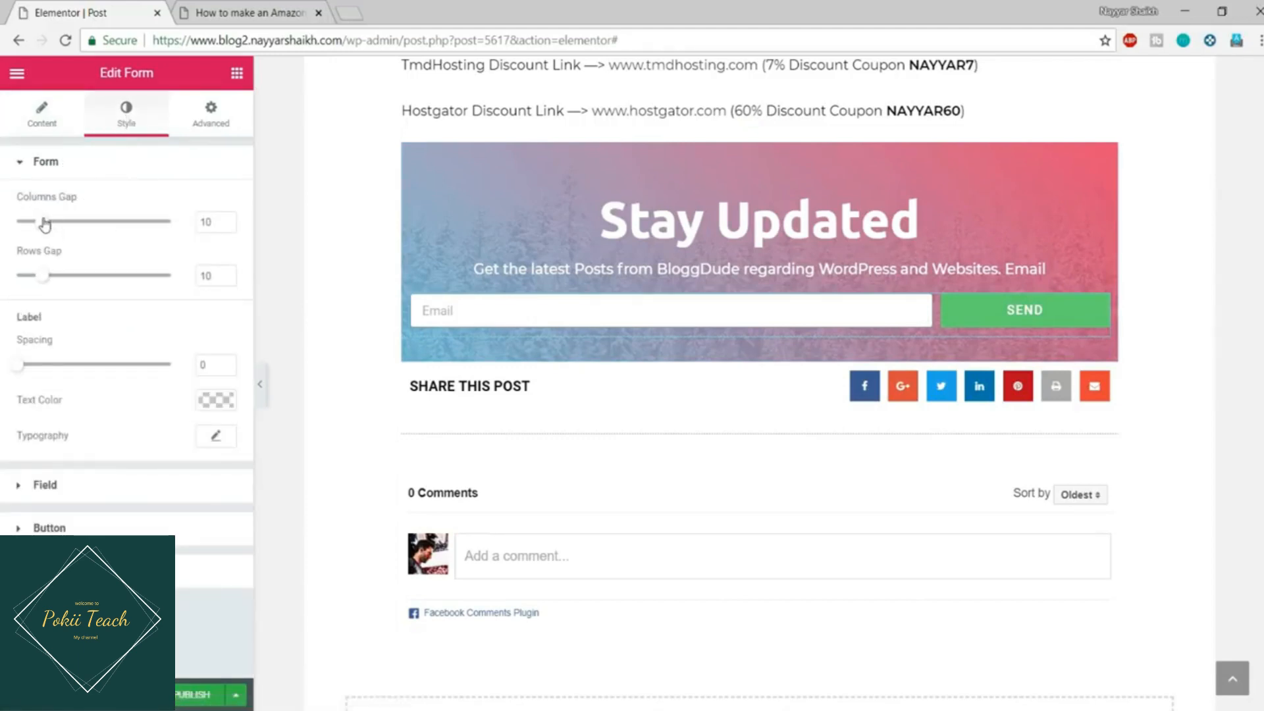
pyautogui.moveTo(44, 224); pyautogui.dragTo(19, 223)
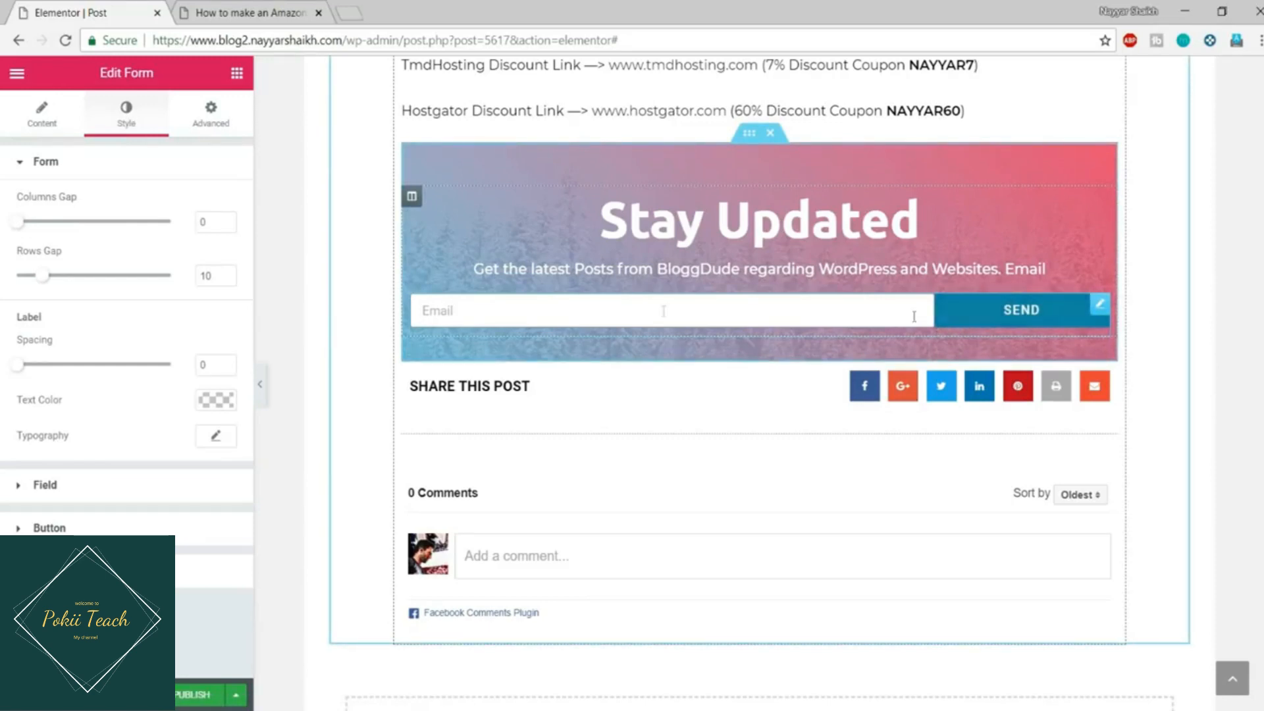
pyautogui.click(274, 13)
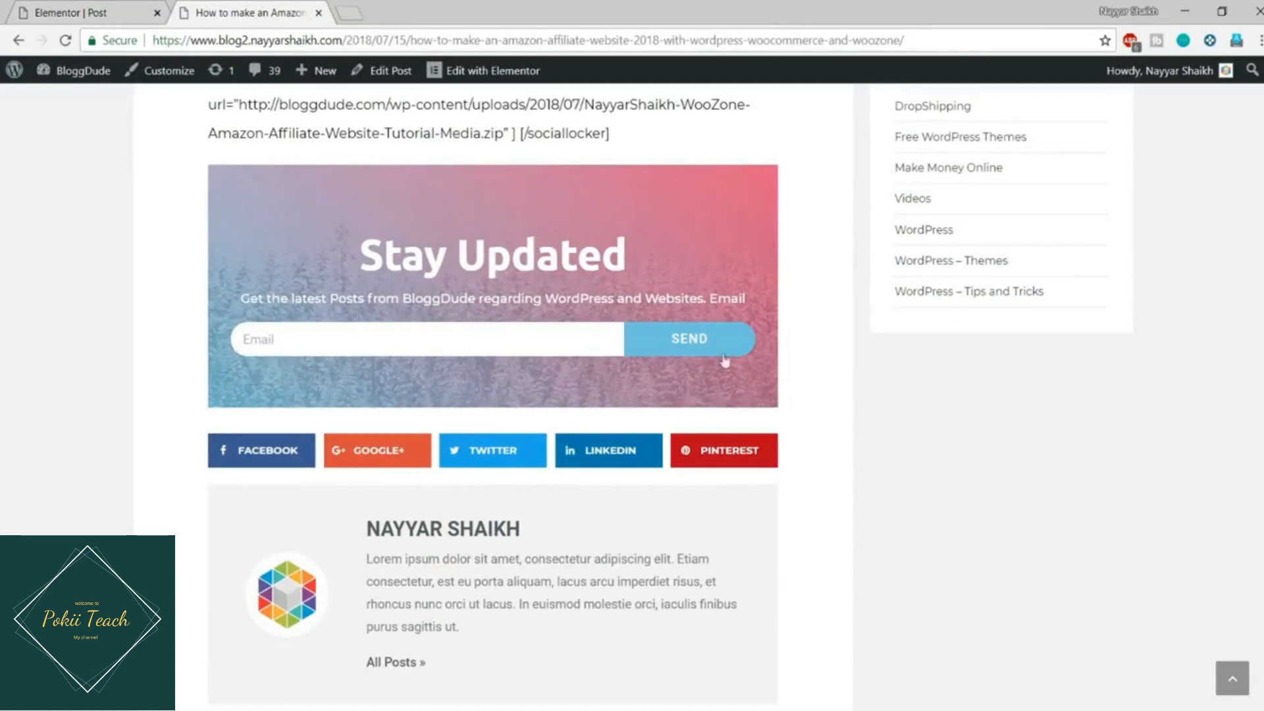
# Step: Unlink the Email field's border radius and set its Top and Left corners to 30
pyautogui.click(98, 8)
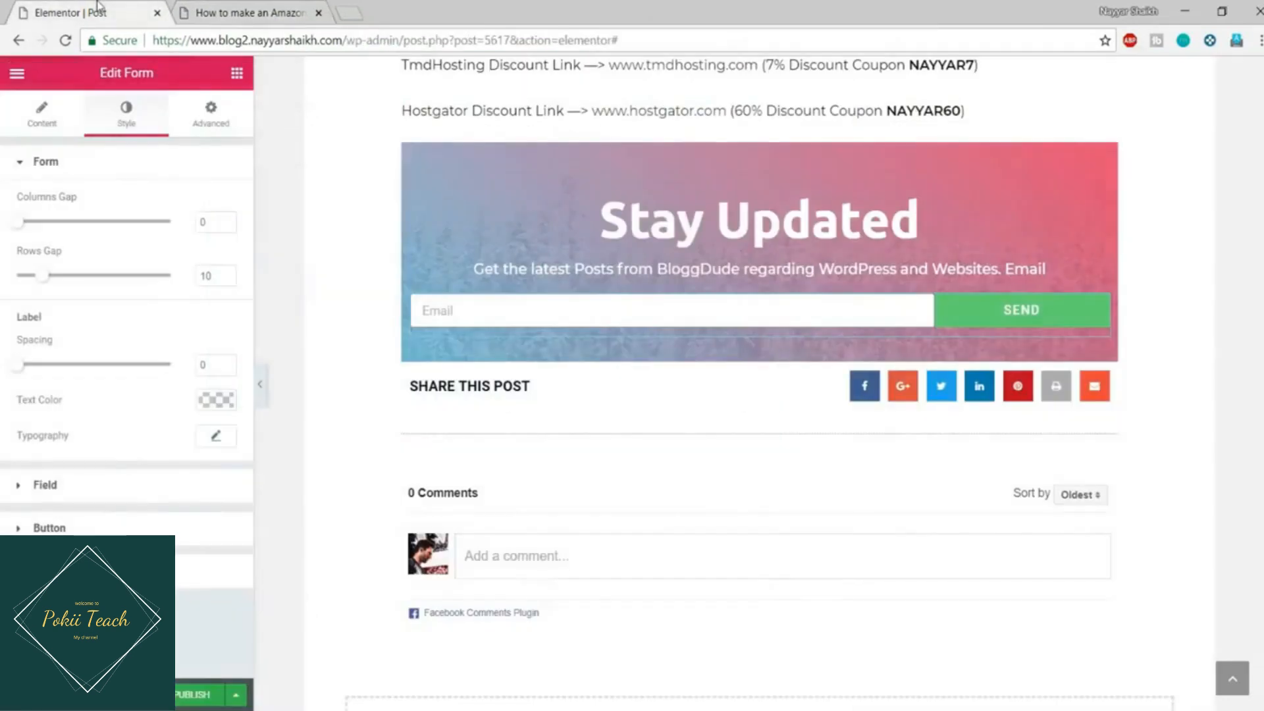
pyautogui.click(81, 491)
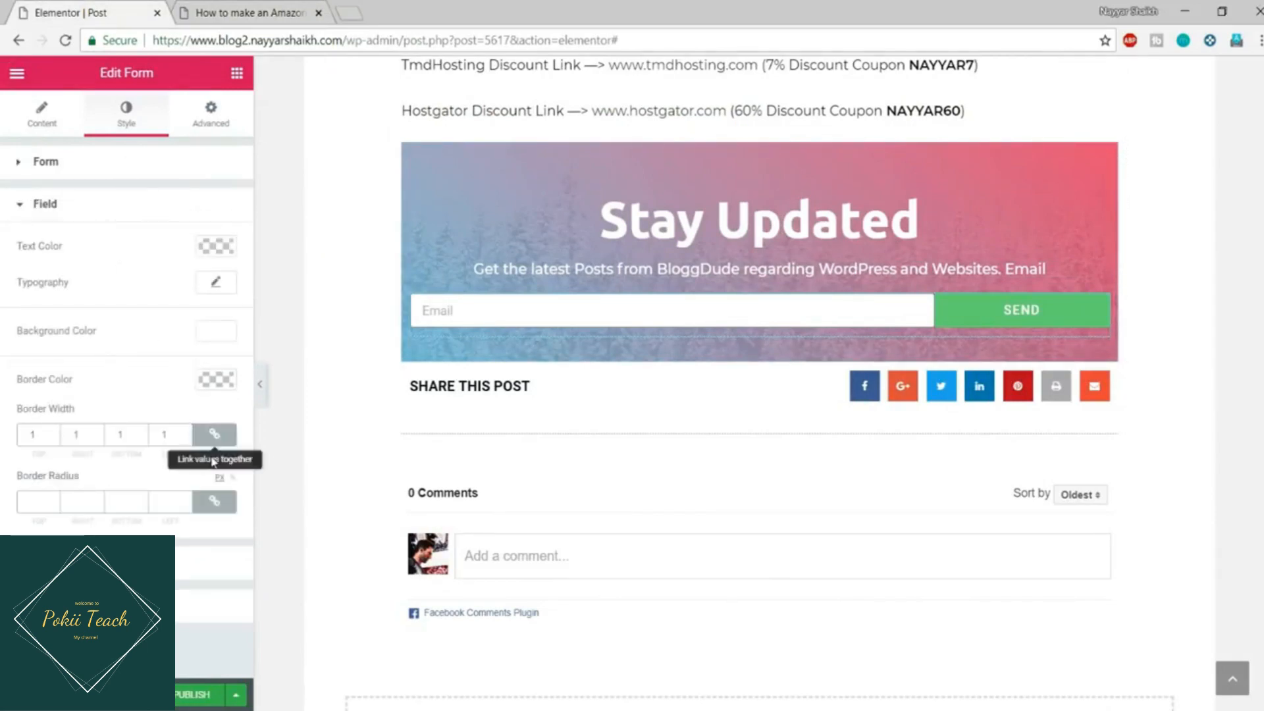
pyautogui.click(202, 507)
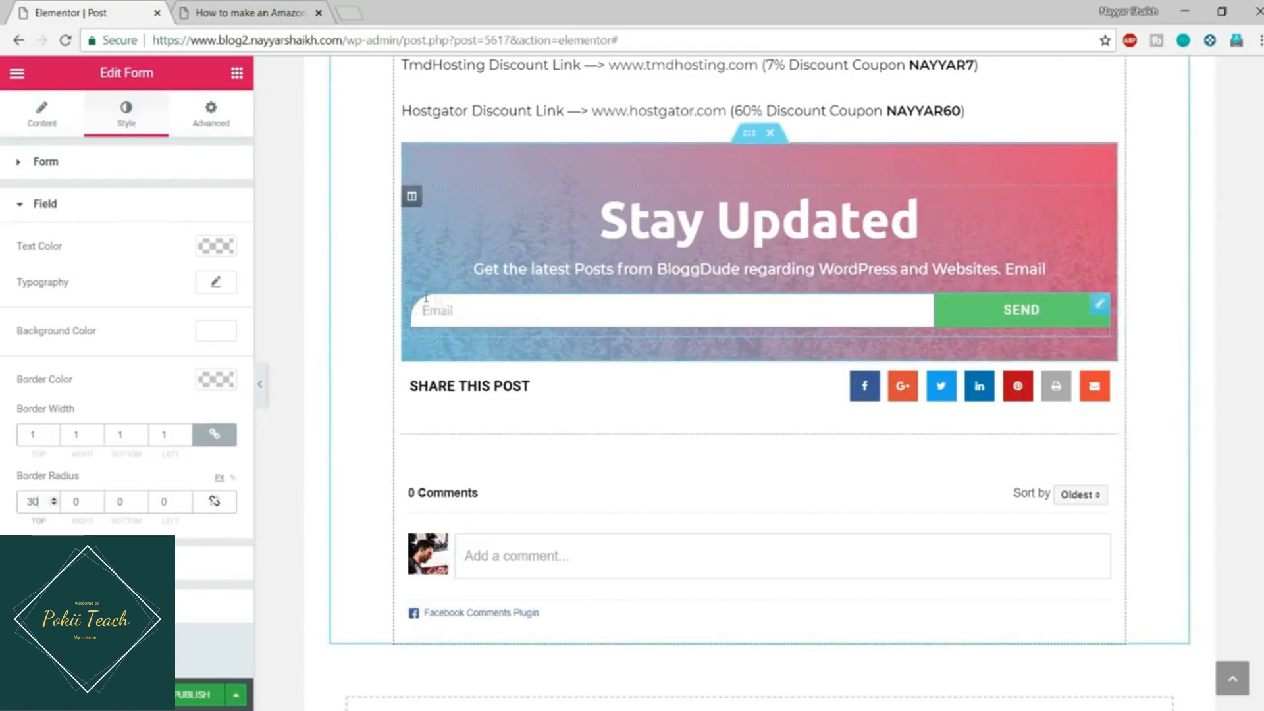
pyautogui.doubleClick(154, 501)
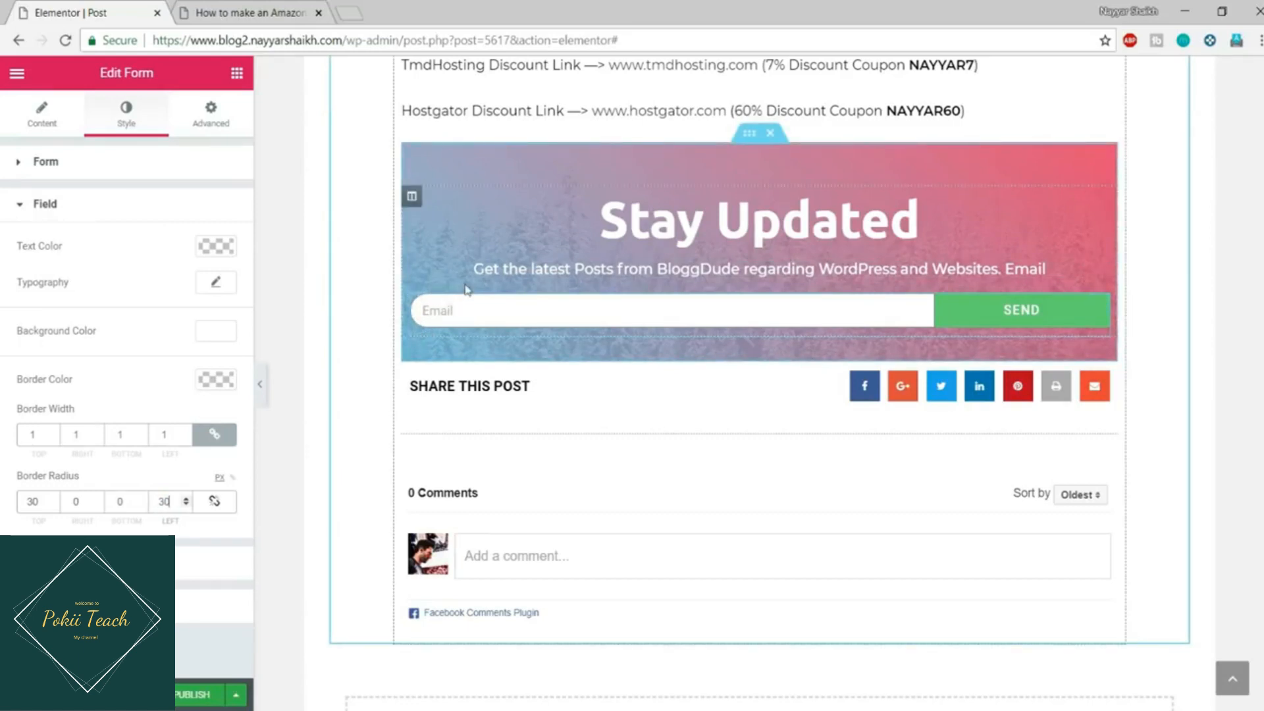
pyautogui.click(113, 212)
# Step: Give the Send button a #6ec1e4 background and a #4054b2 hover background
pyautogui.click(83, 255)
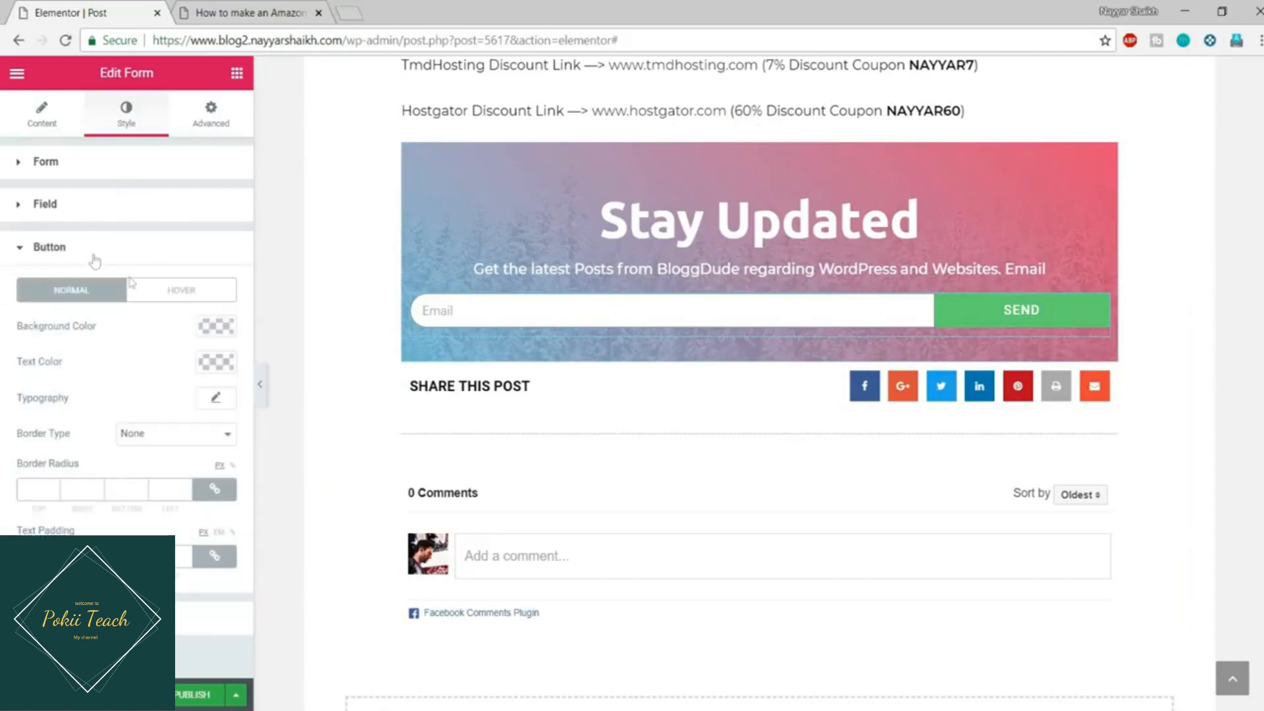
pyautogui.click(214, 327)
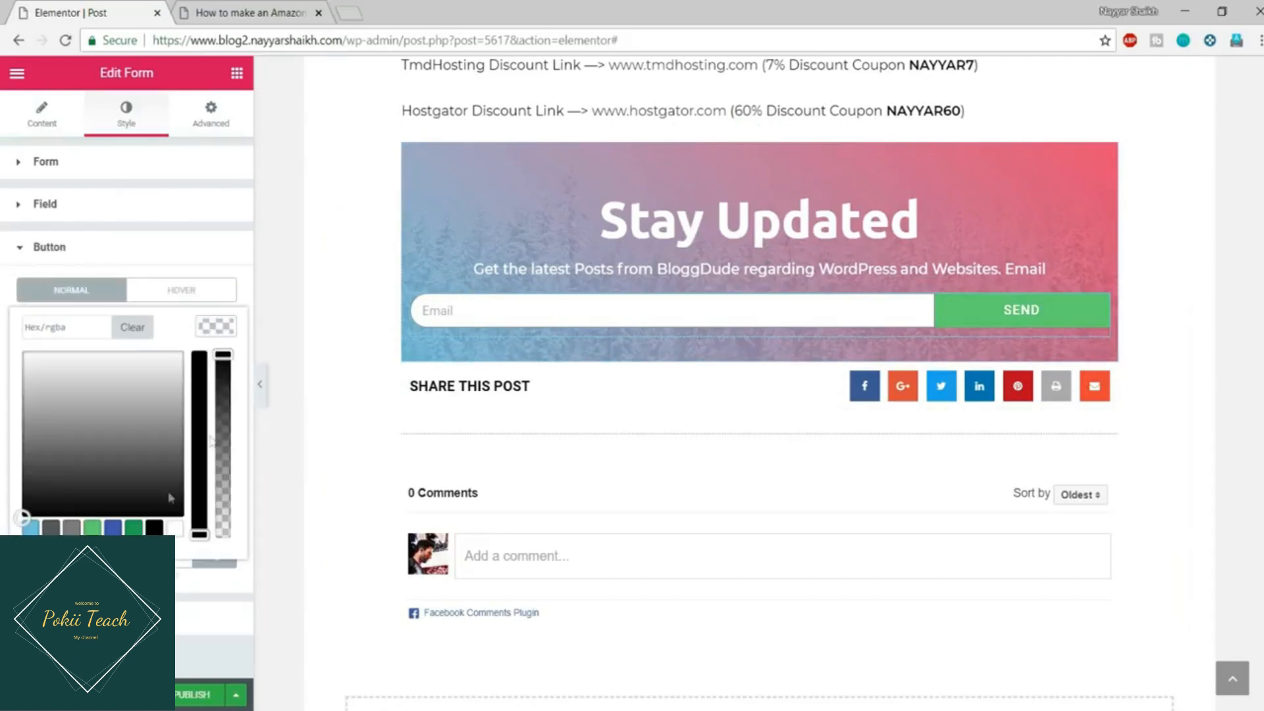
pyautogui.click(31, 528)
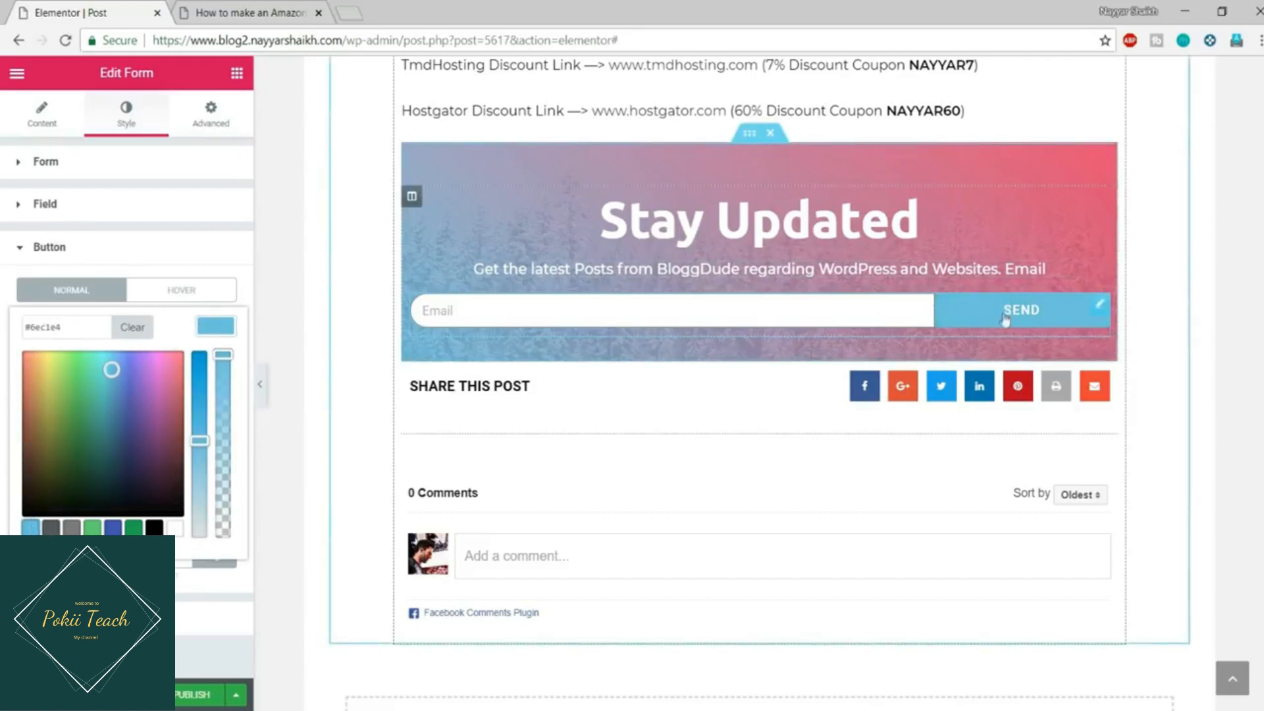
pyautogui.click(175, 290)
pyautogui.click(222, 327)
pyautogui.click(114, 527)
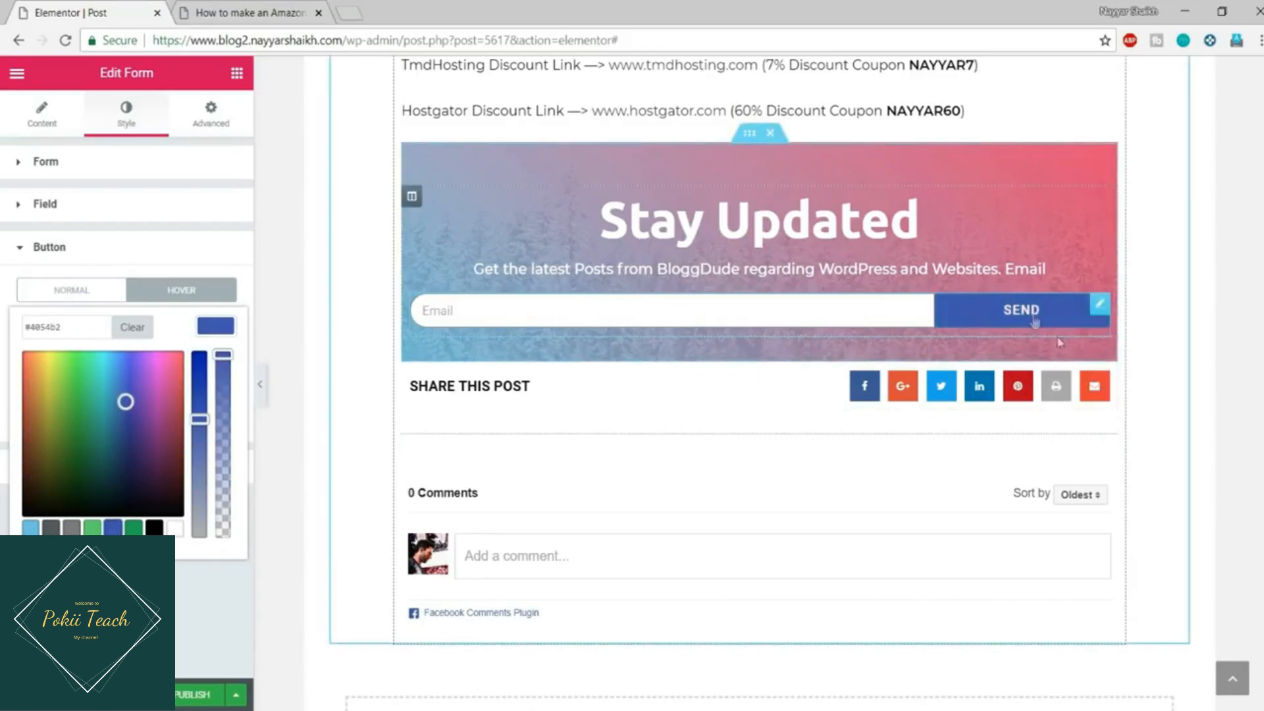
pyautogui.click(221, 331)
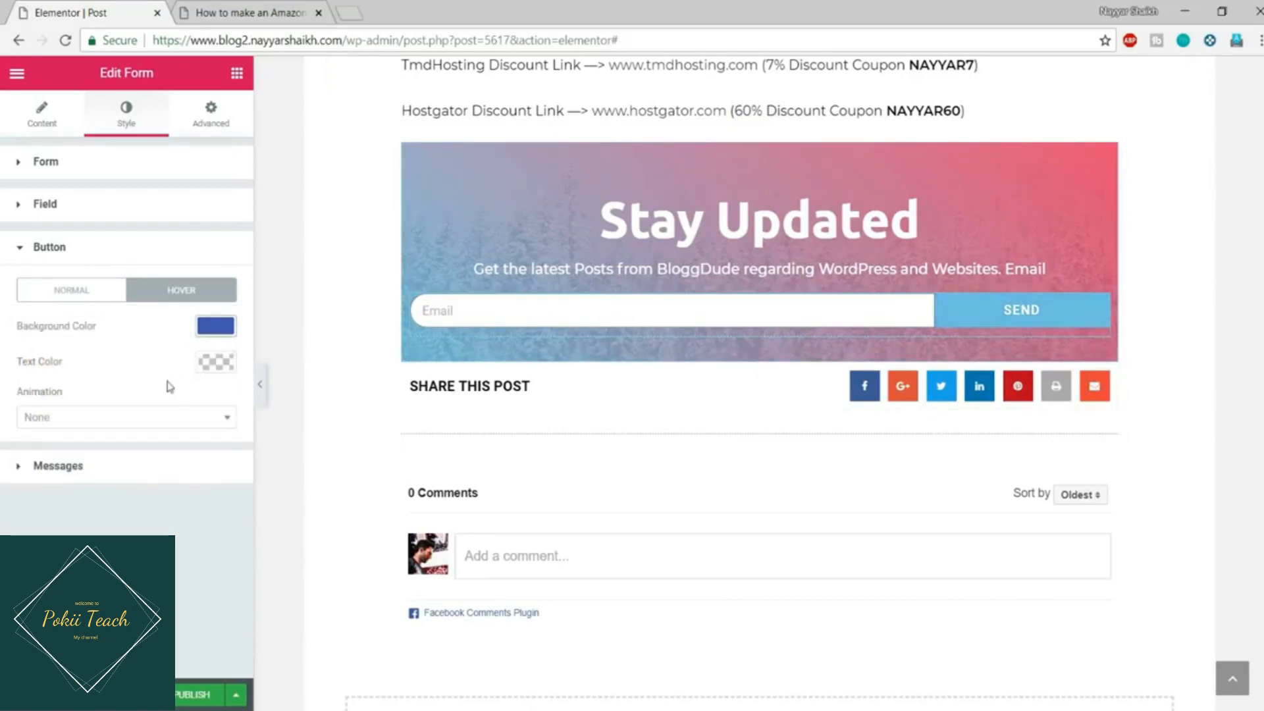
pyautogui.click(71, 291)
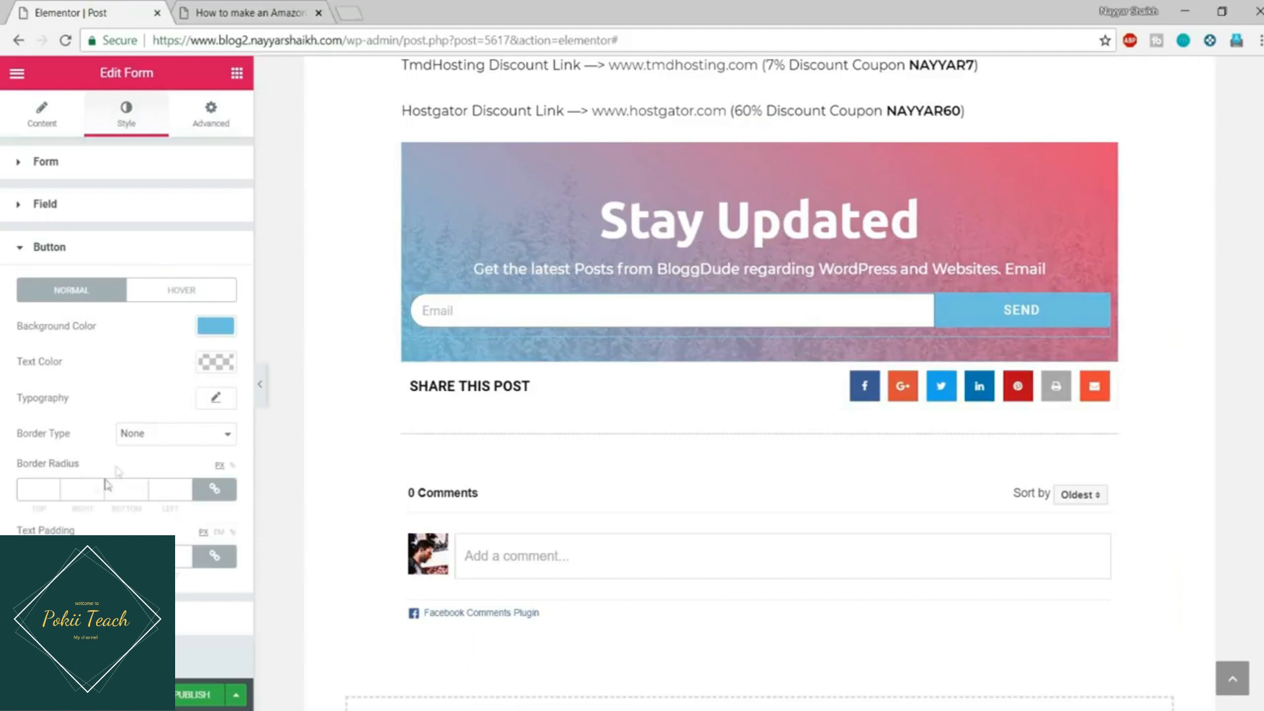
# Step: Unlink the button's border radius, set Right and Bottom to 30, and compare with the live post
pyautogui.click(214, 488)
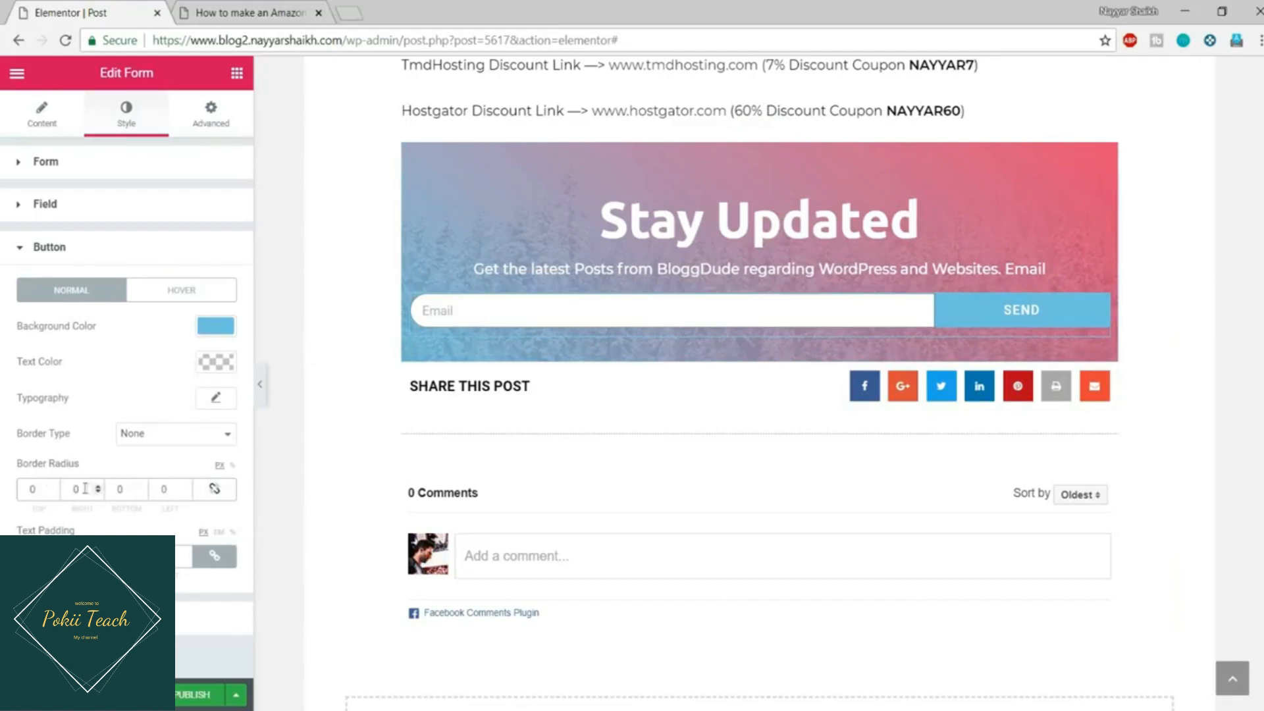
pyautogui.moveTo(84, 489); pyautogui.dragTo(55, 490)
pyautogui.moveTo(111, 493); pyautogui.dragTo(136, 491)
pyautogui.click(271, 9)
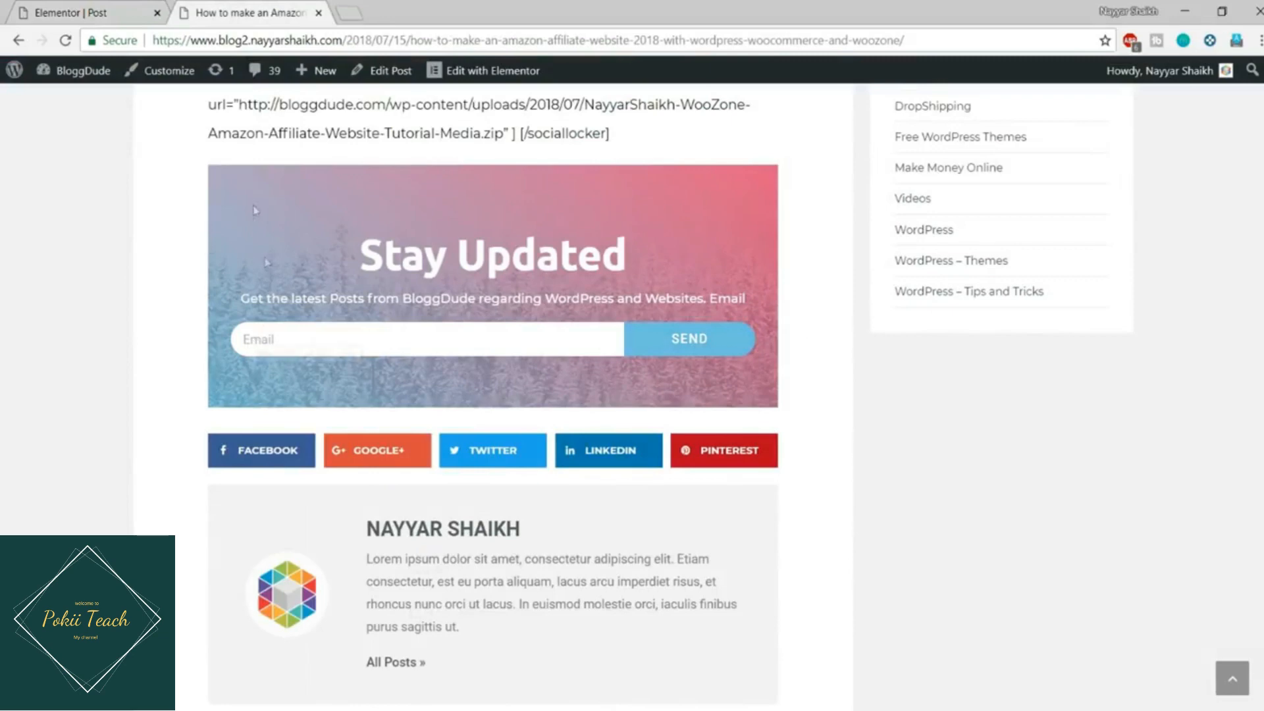
pyautogui.click(66, 12)
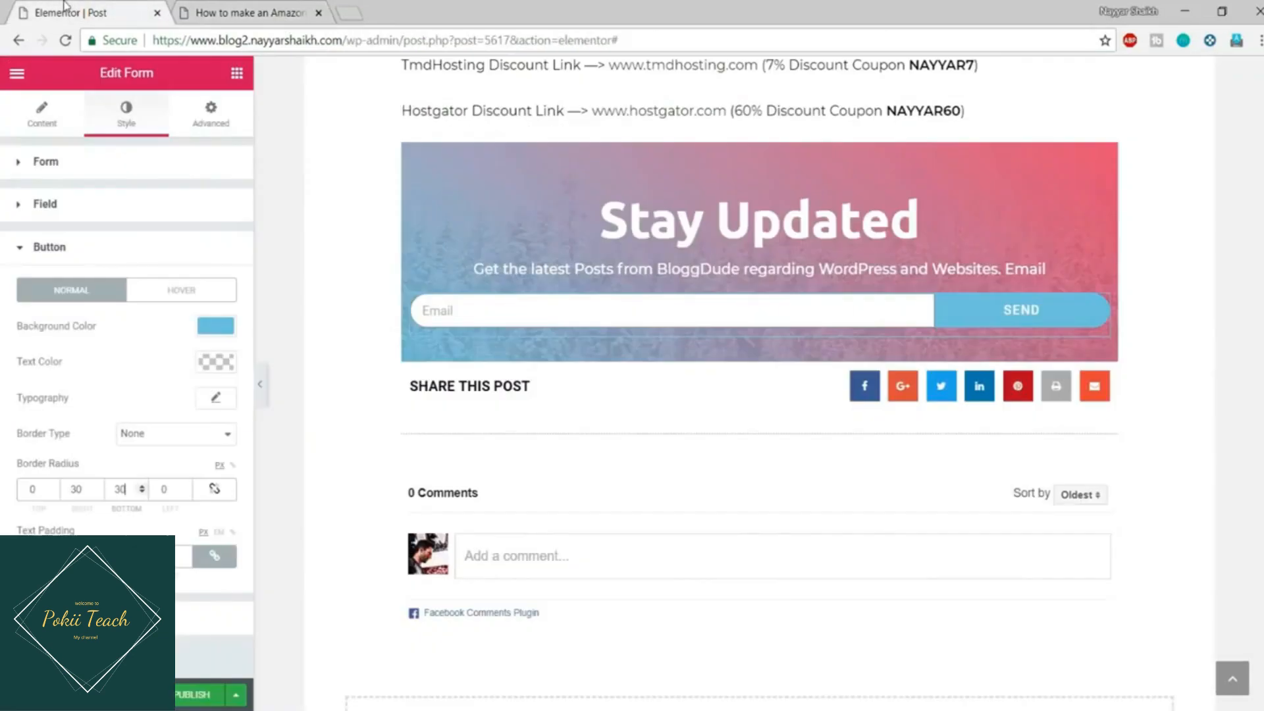
pyautogui.scroll(3, 1120, 494)
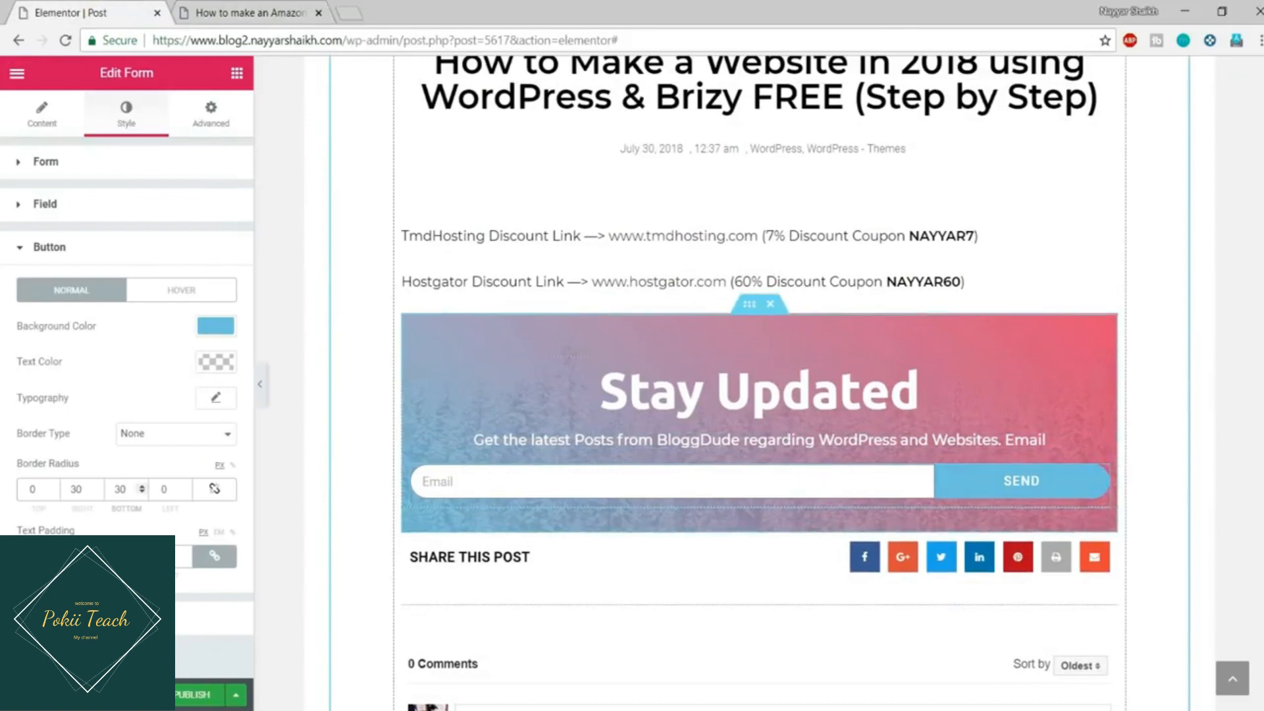
# Step: Set the Stay Updated inner section's boxed content width to 600, after first trying 500
pyautogui.click(749, 306)
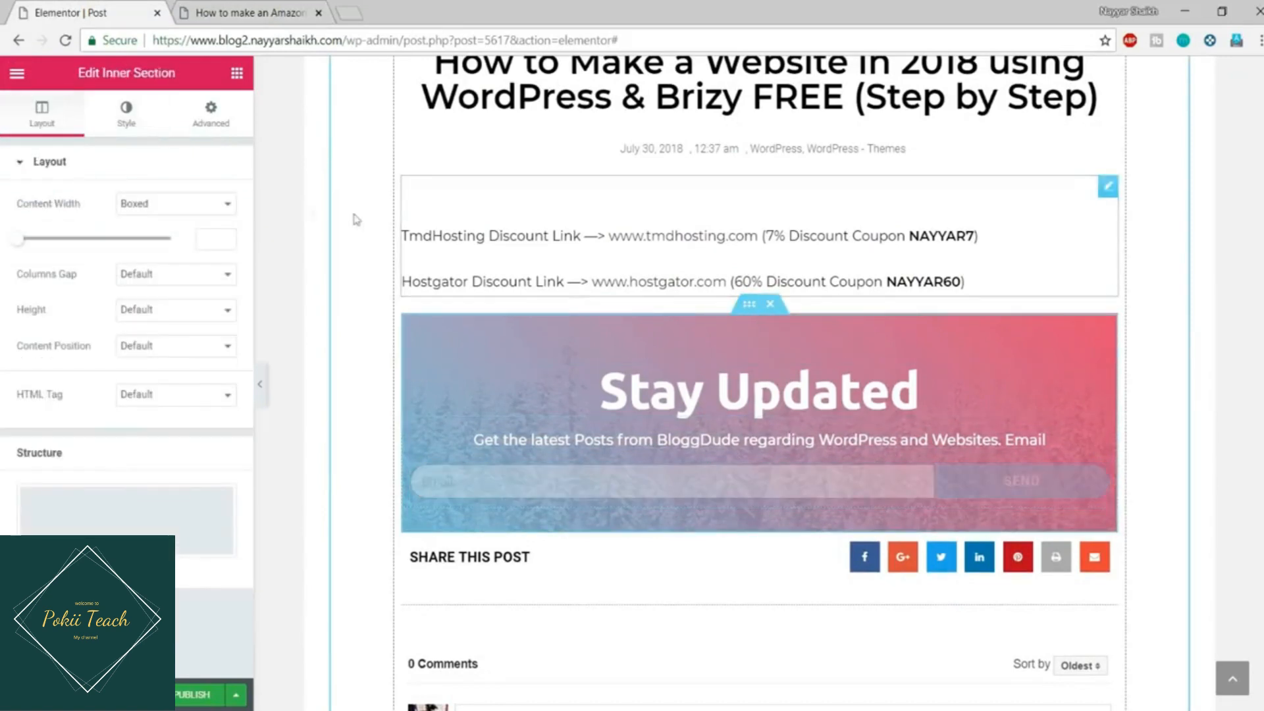
pyautogui.click(205, 231)
pyautogui.write('500')
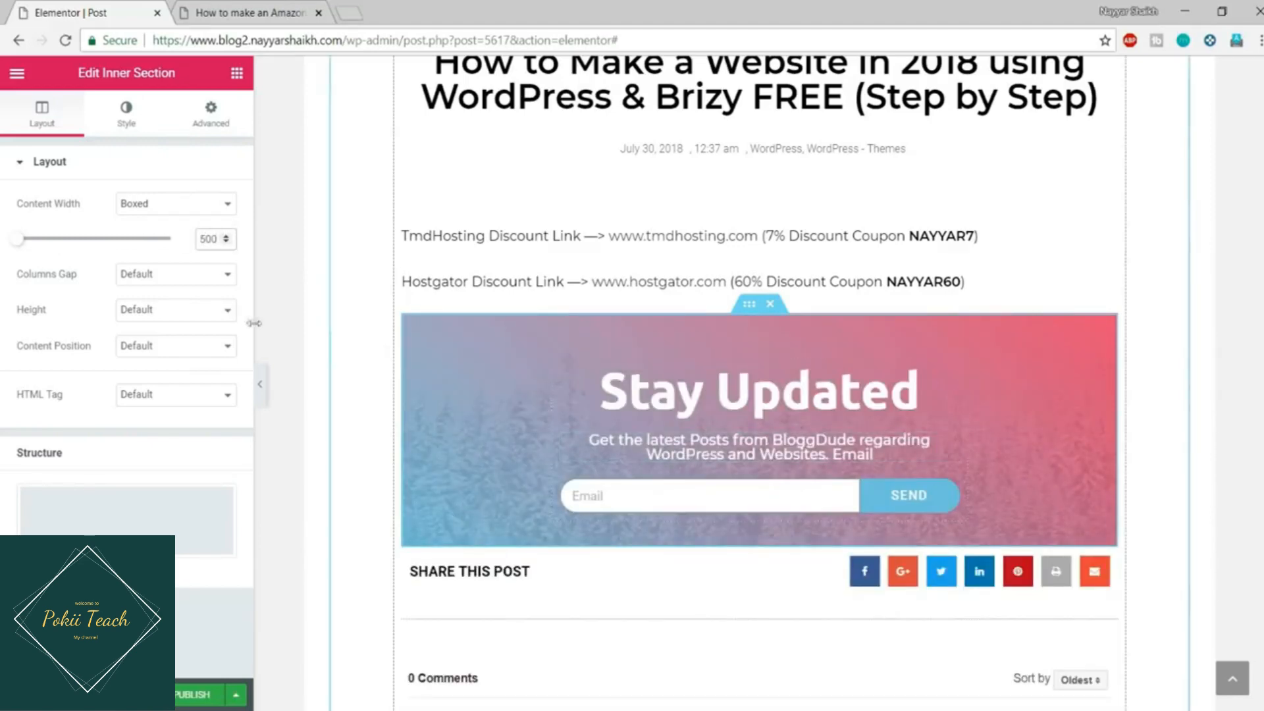
pyautogui.click(260, 384)
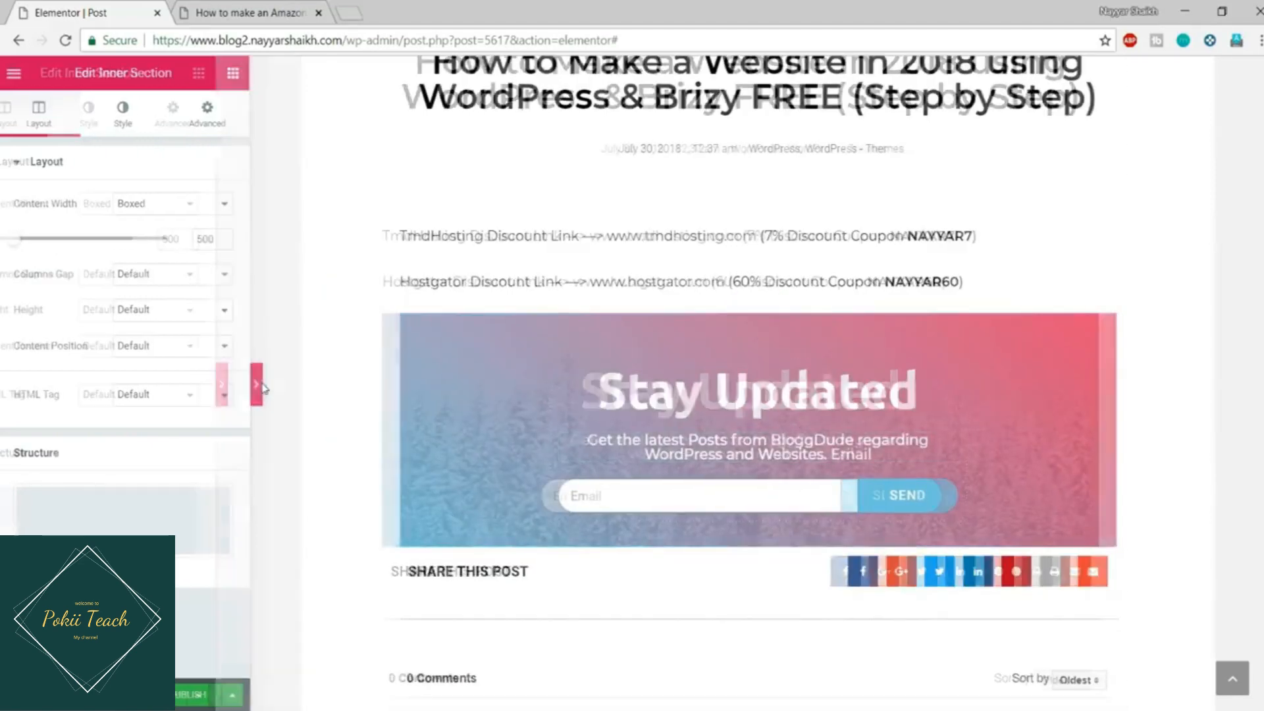
pyautogui.click(7, 387)
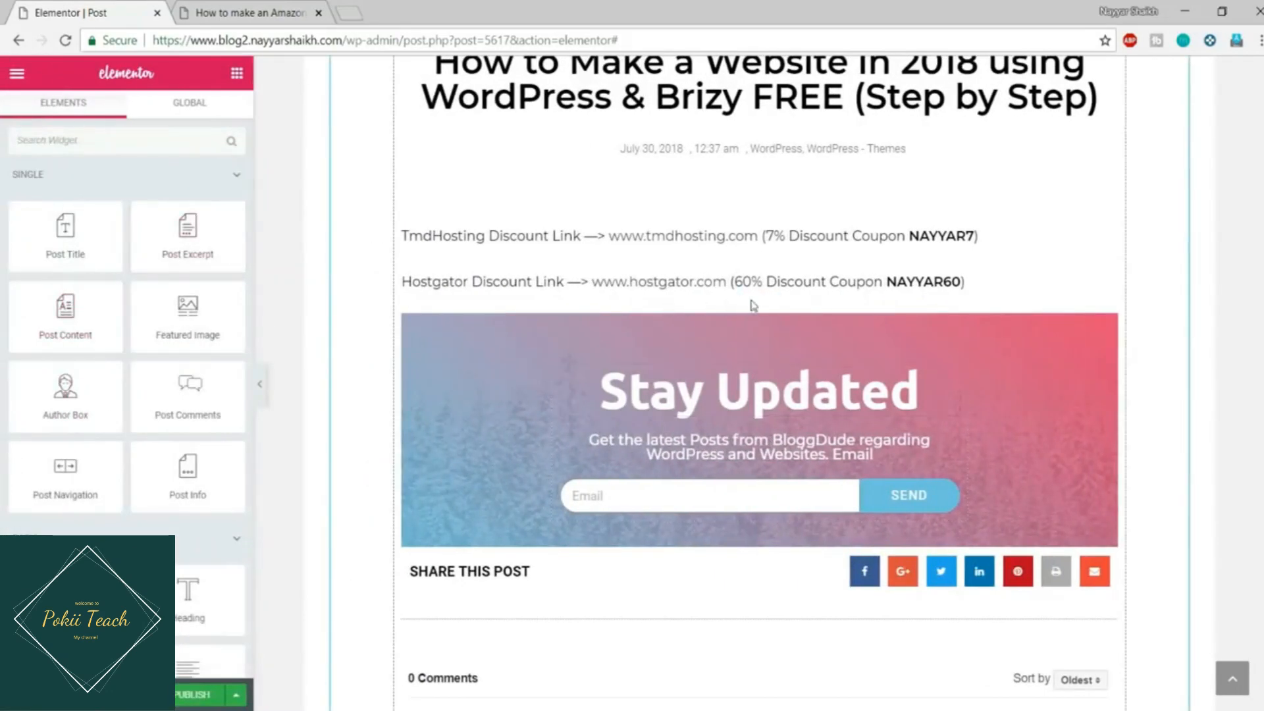
pyautogui.click(750, 304)
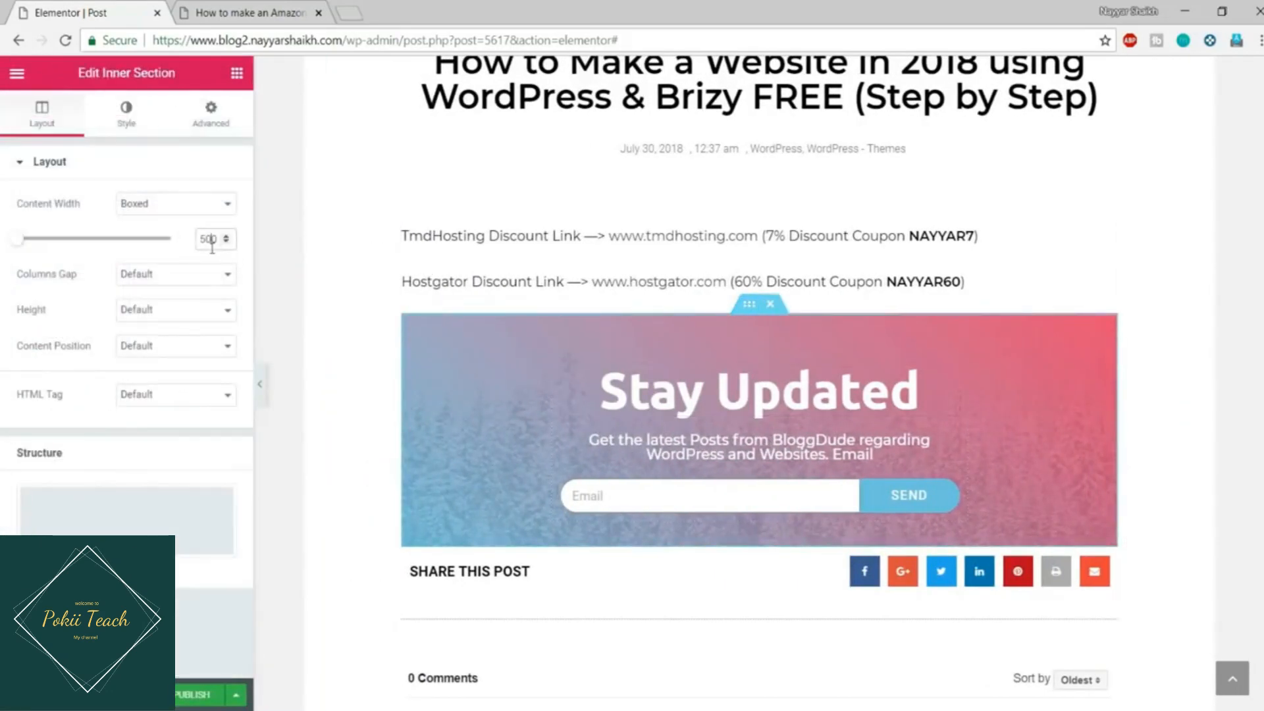
pyautogui.moveTo(214, 244); pyautogui.dragTo(170, 249)
pyautogui.write('600')
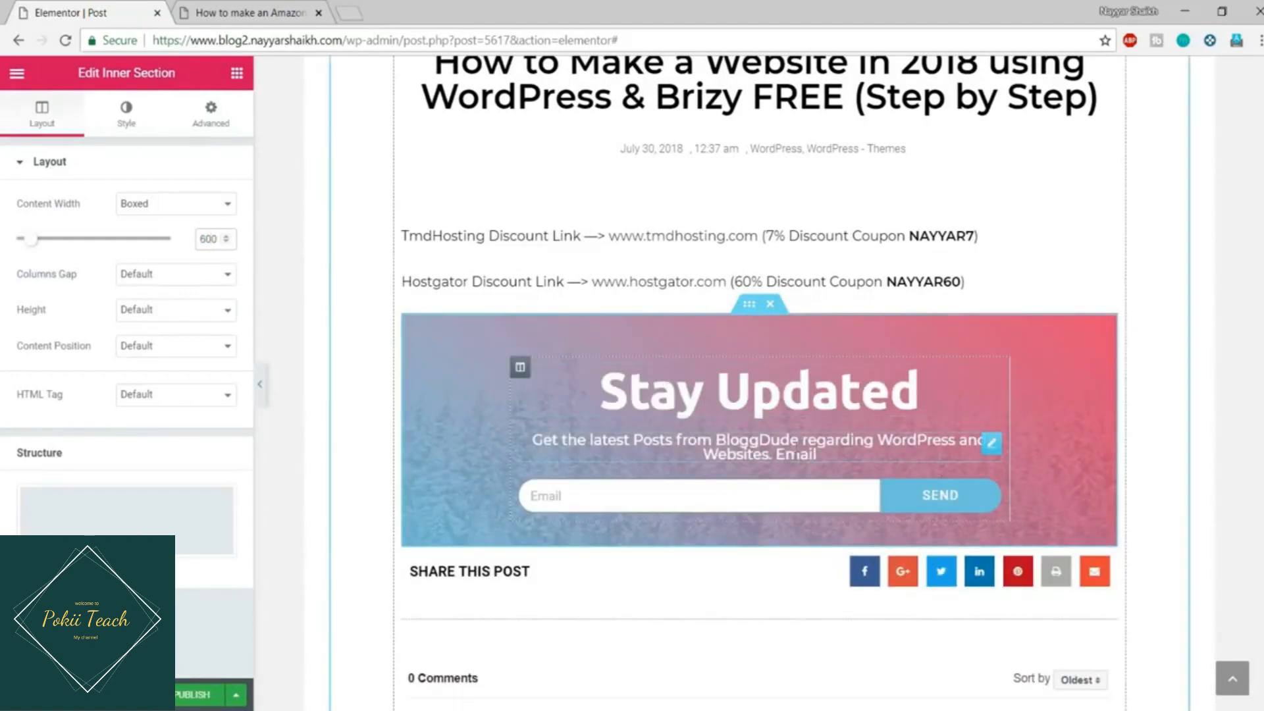
pyautogui.click(797, 454)
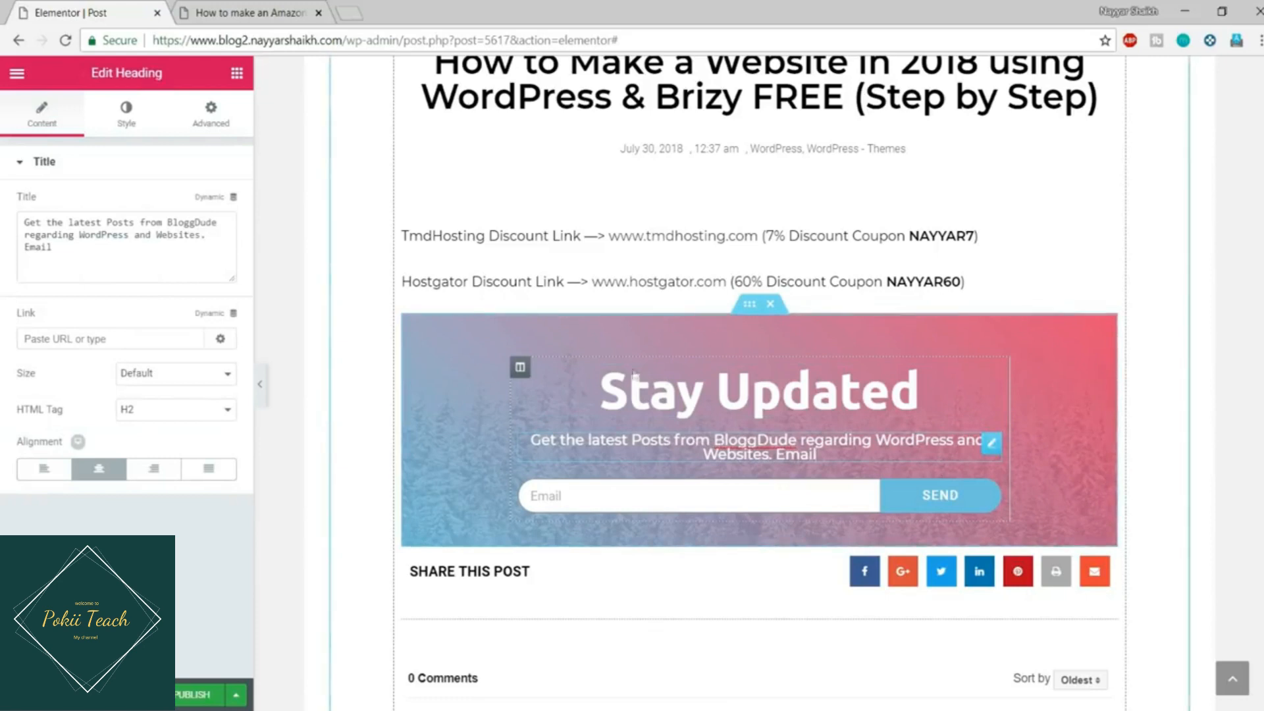
# Step: Set the BloggDude subtitle font size to 14 px, then open a new browser tab
pyautogui.click(127, 115)
pyautogui.click(216, 240)
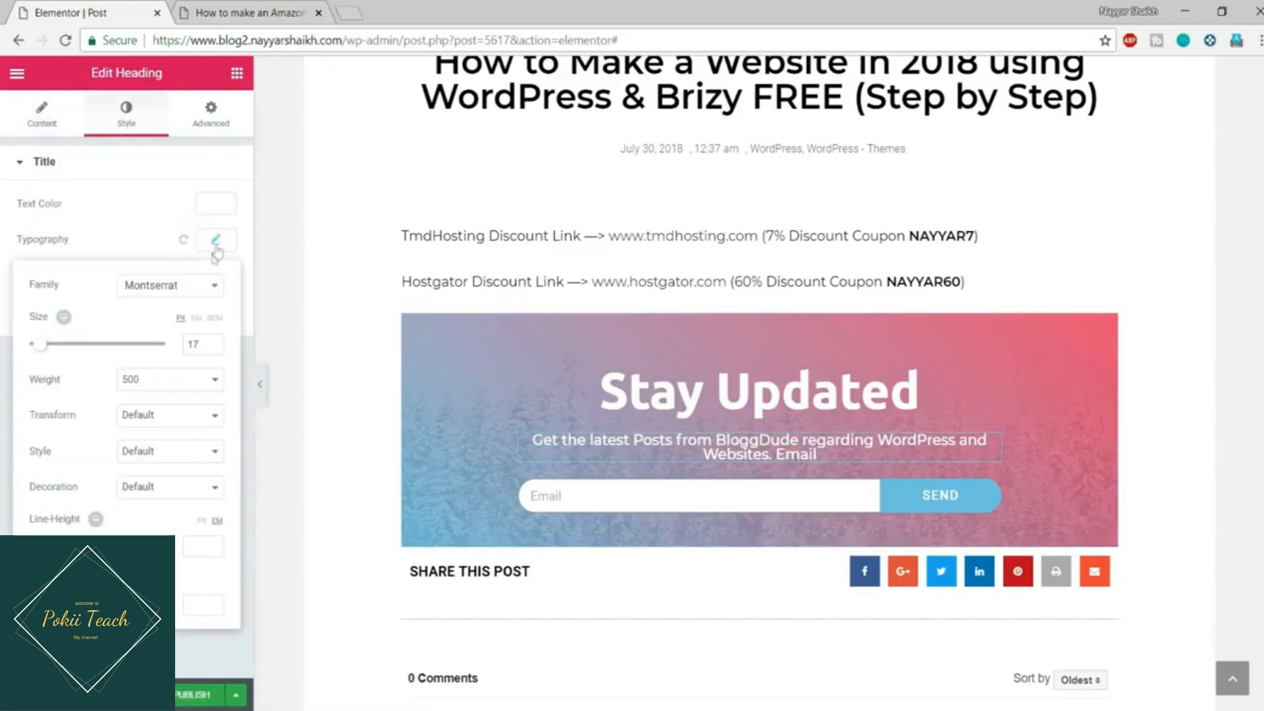
pyautogui.write('15')
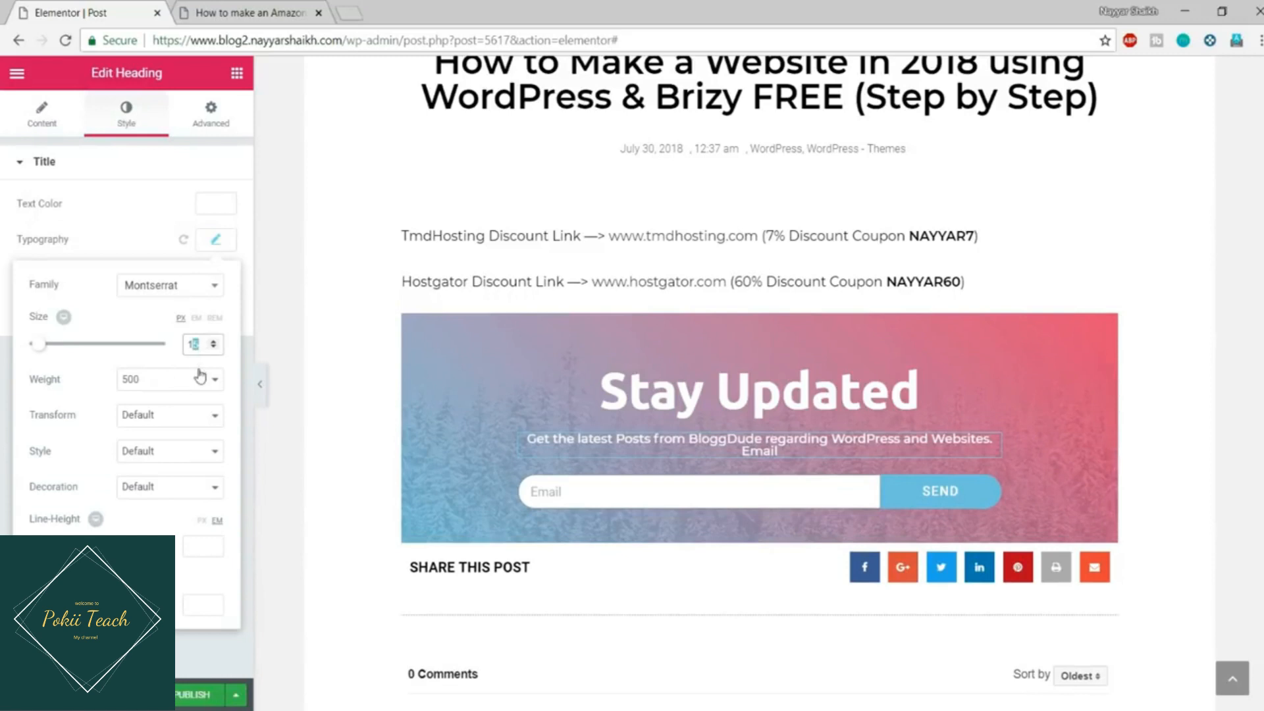
pyautogui.write('4')
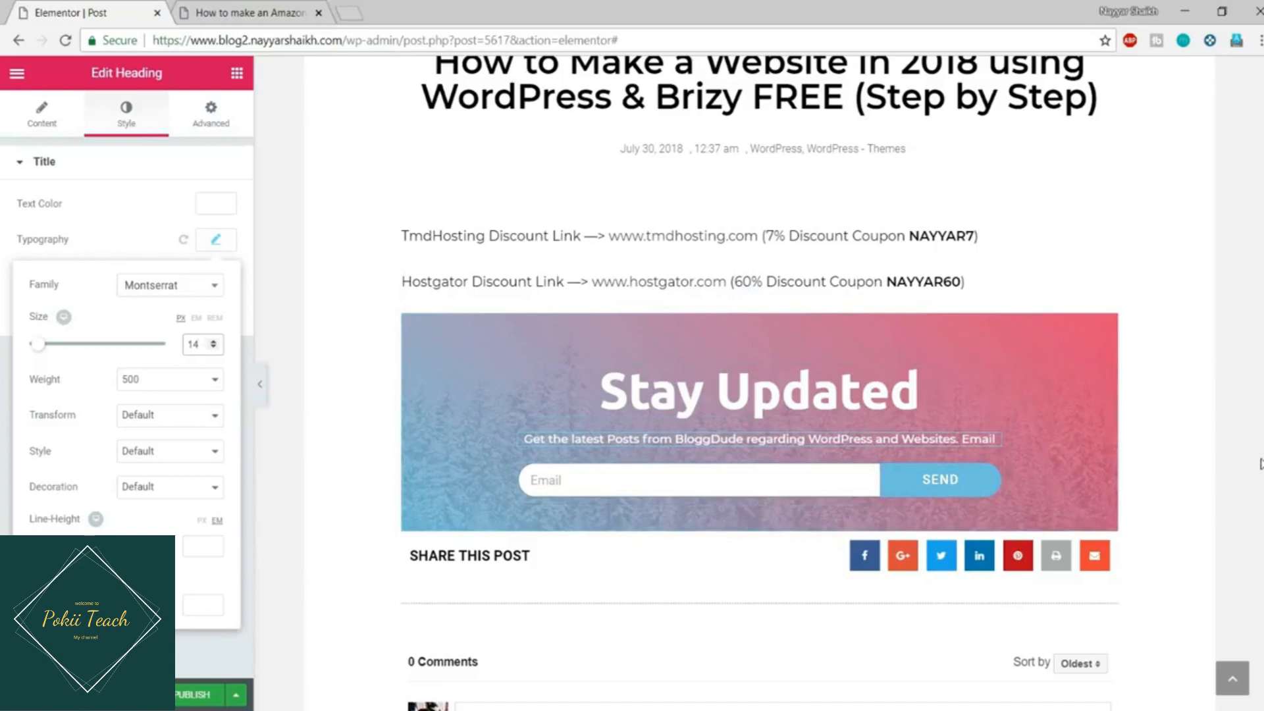
pyautogui.click(347, 8)
# Step: Load mailchimp.com from the address-bar suggestion and log in to the MailChimp account
pyautogui.write('mail.google.com/mail/u/1/#inbox')
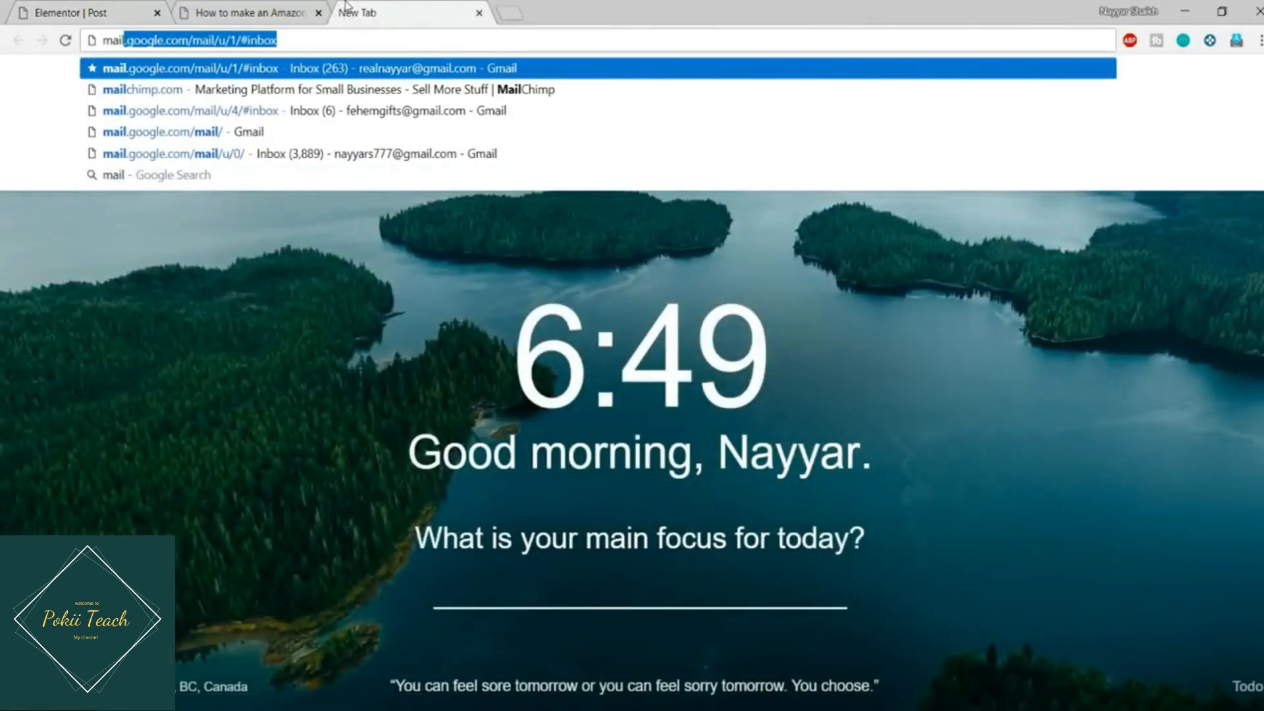
pyautogui.press('Down')
pyautogui.press('Return')
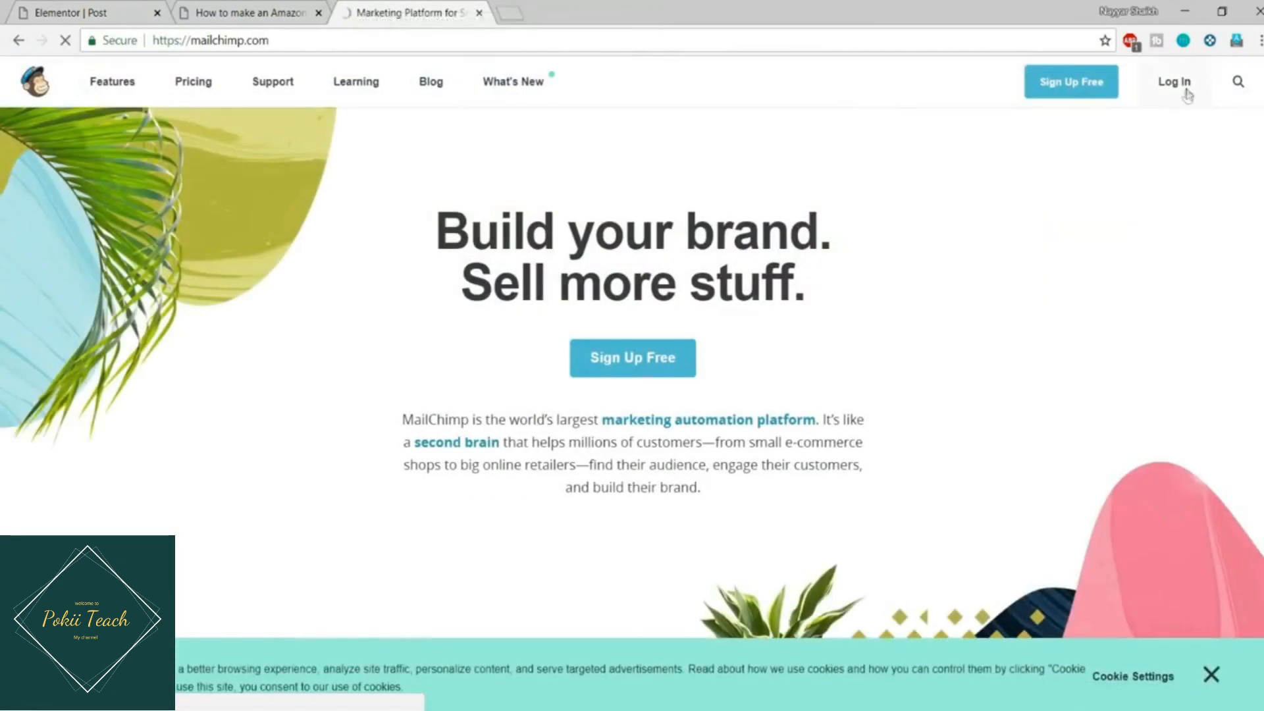
pyautogui.click(1187, 95)
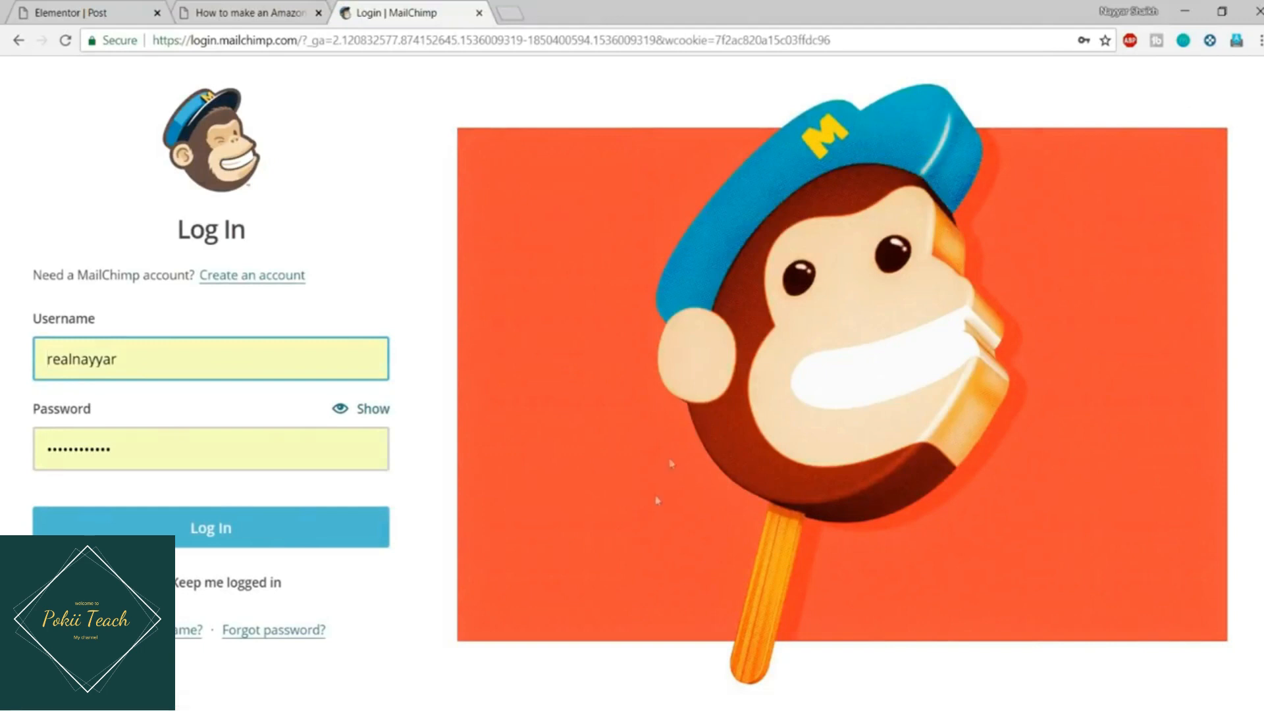
pyautogui.click(306, 524)
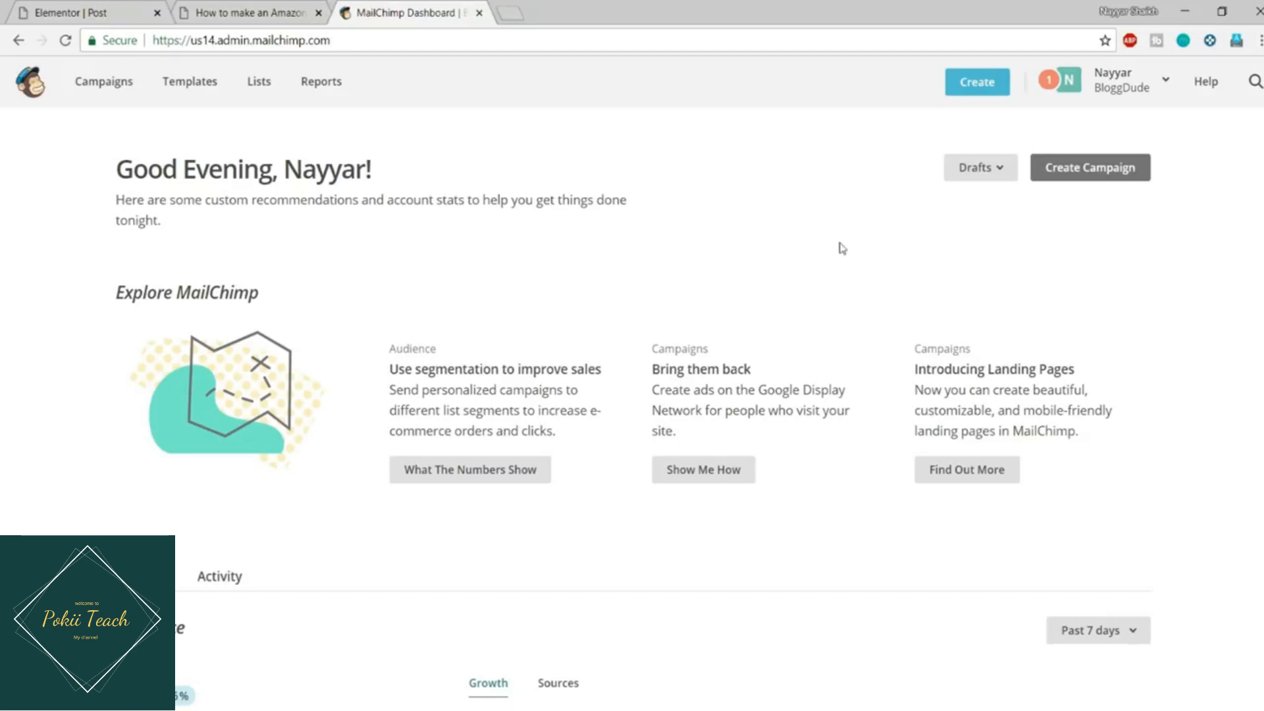
# Step: Go to MailChimp's Profile > Extras > API keys page
pyautogui.click(139, 8)
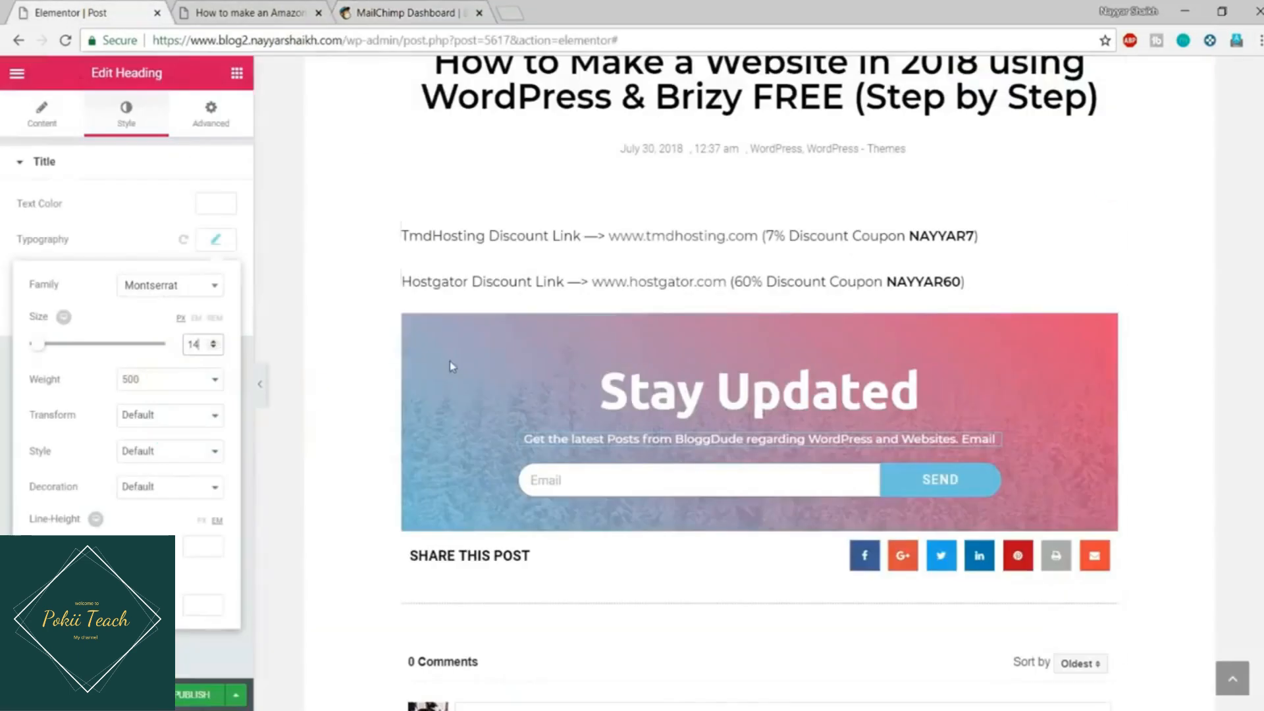
pyautogui.click(405, 8)
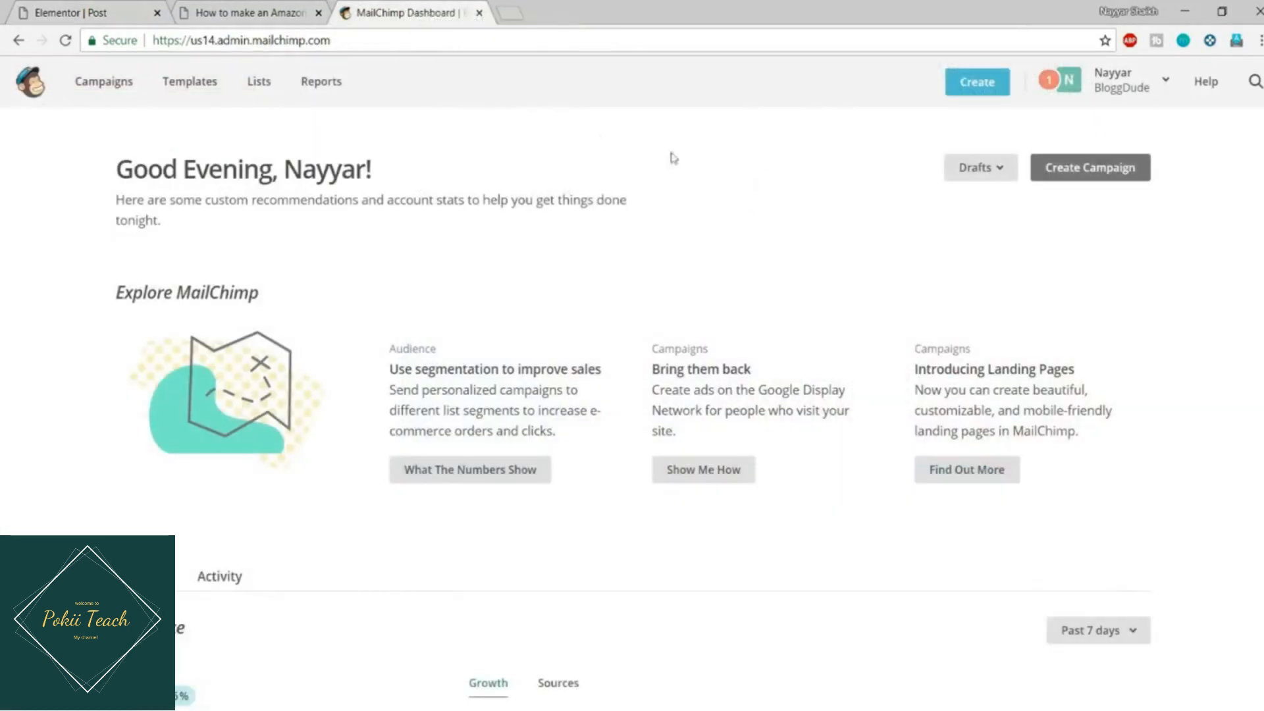
pyautogui.click(1118, 91)
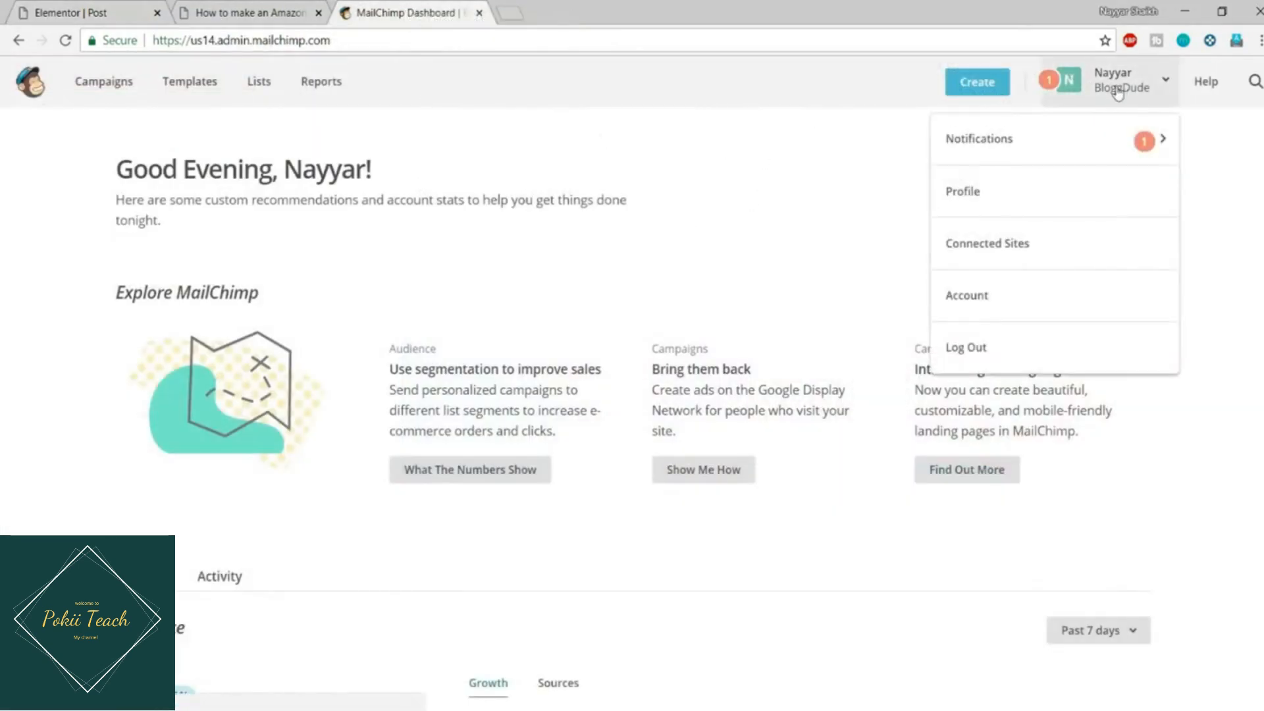
pyautogui.click(994, 192)
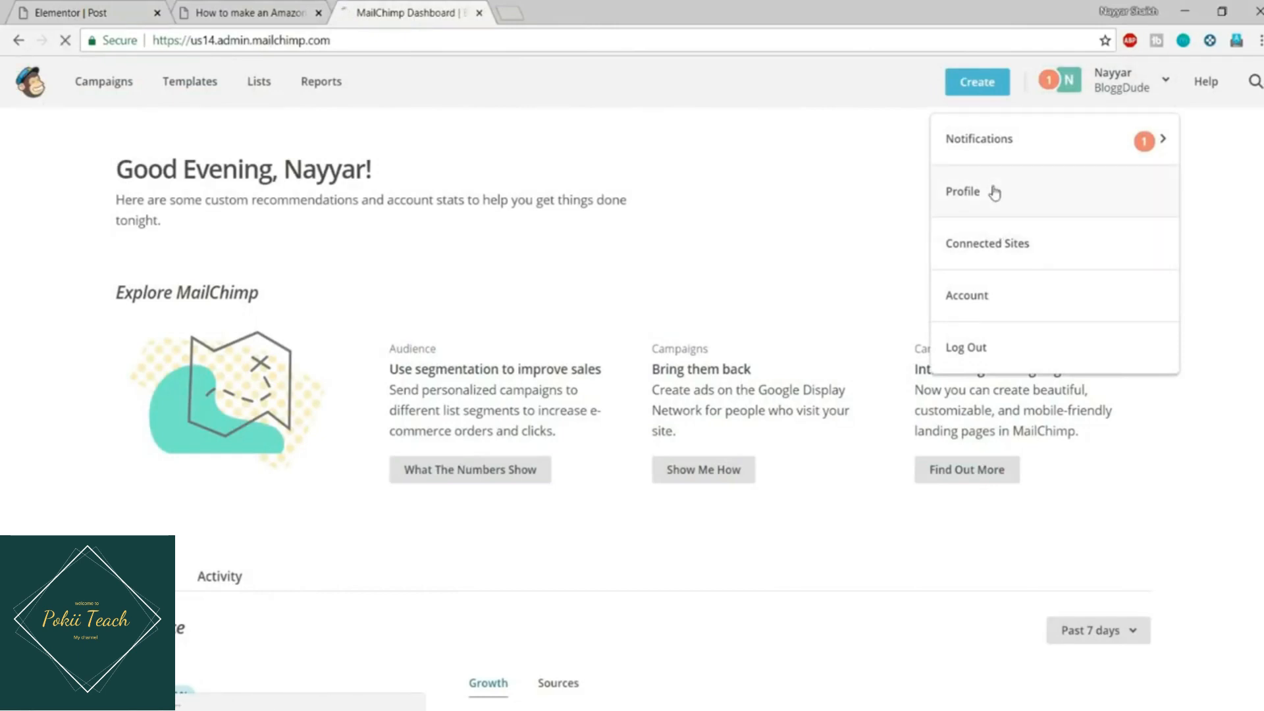
pyautogui.click(402, 254)
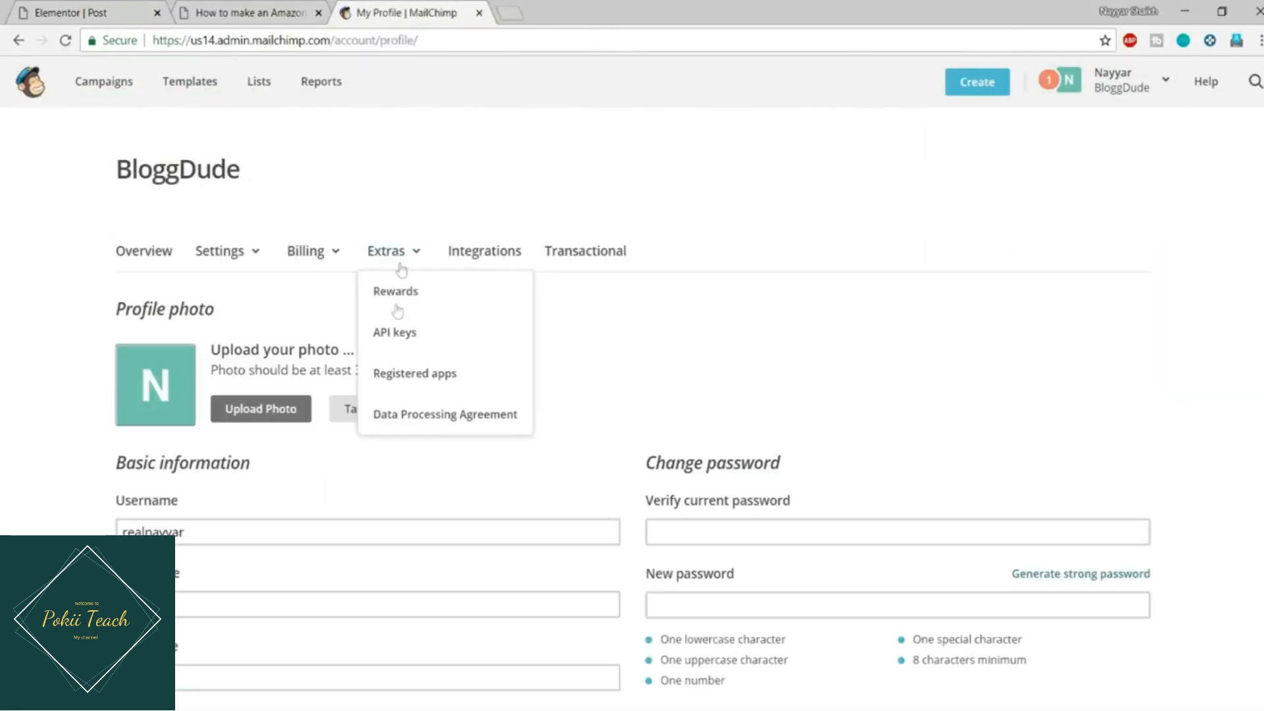
pyautogui.click(395, 329)
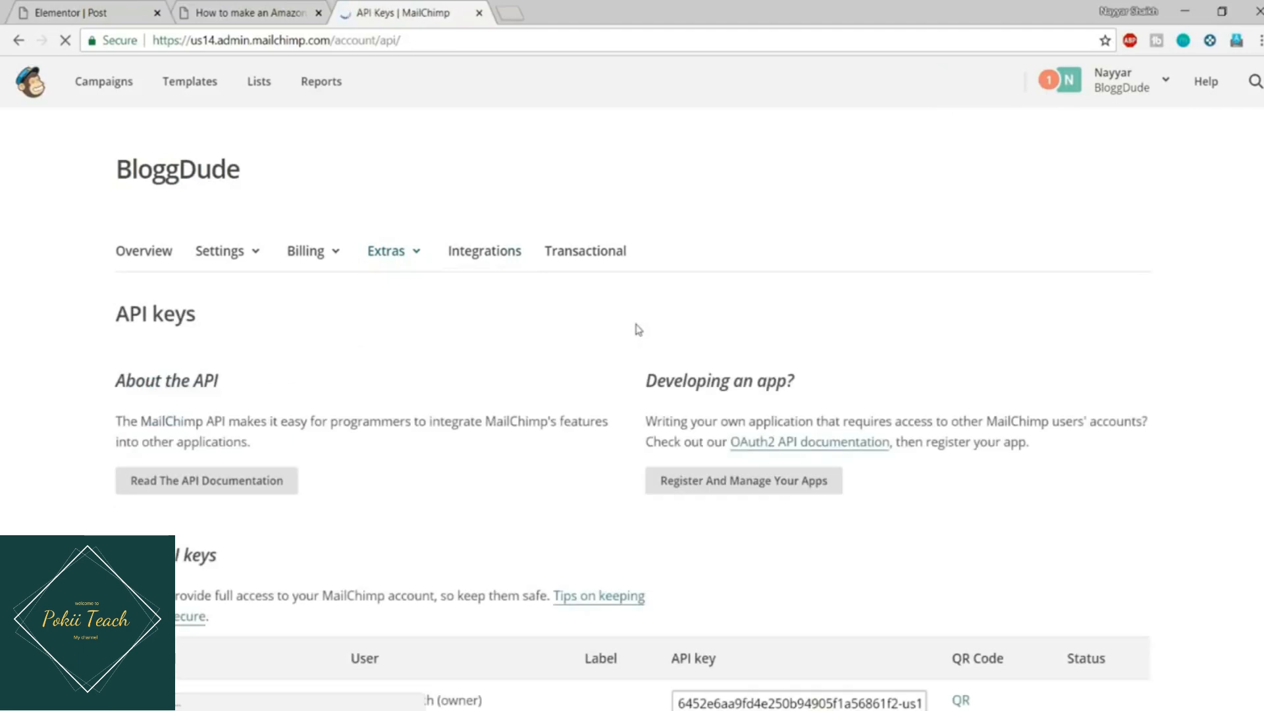
# Step: Select the existing API key for copying and return to the blog post tab
pyautogui.scroll(-6, 659, 356)
pyautogui.click(716, 196)
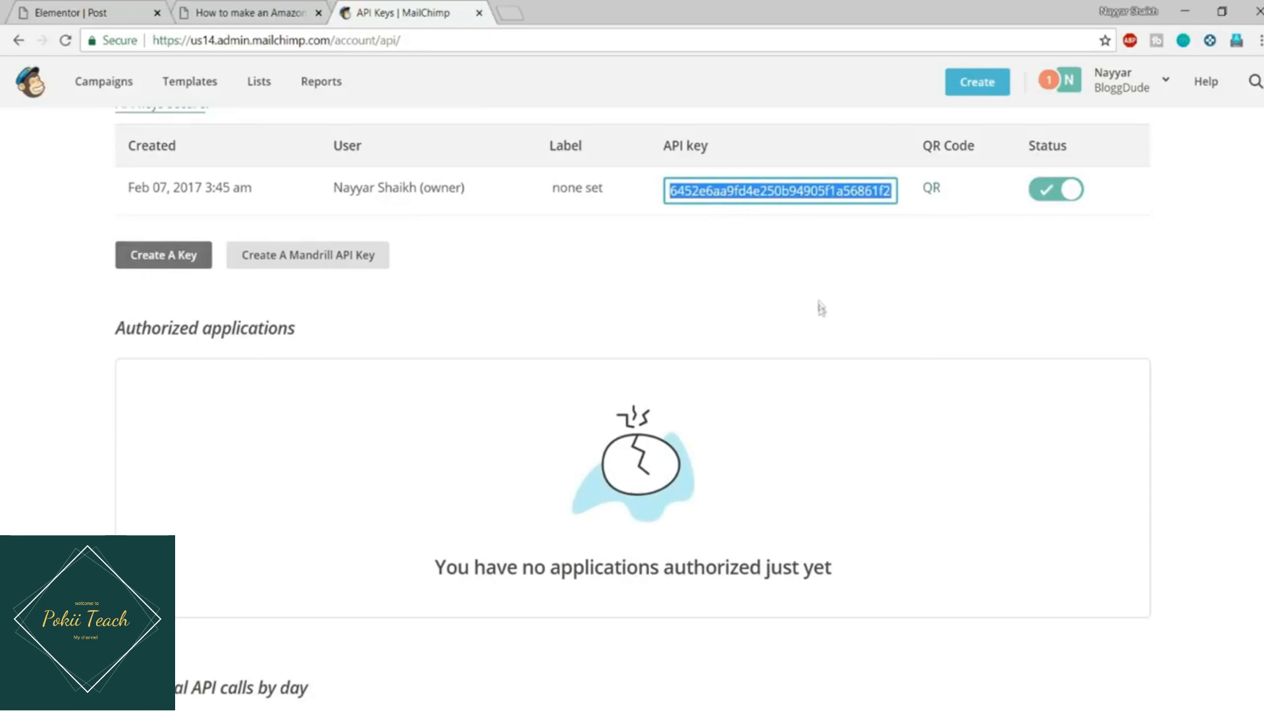
pyautogui.scroll(1, 821, 308)
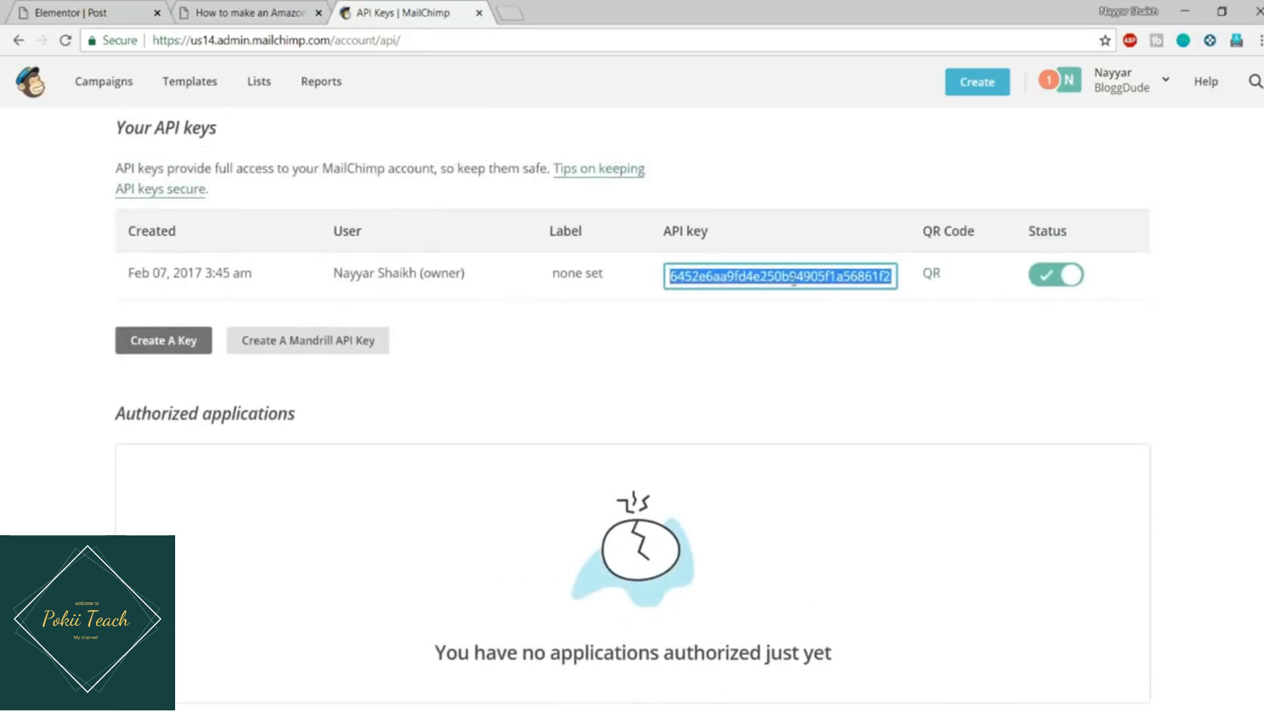
pyautogui.click(243, 17)
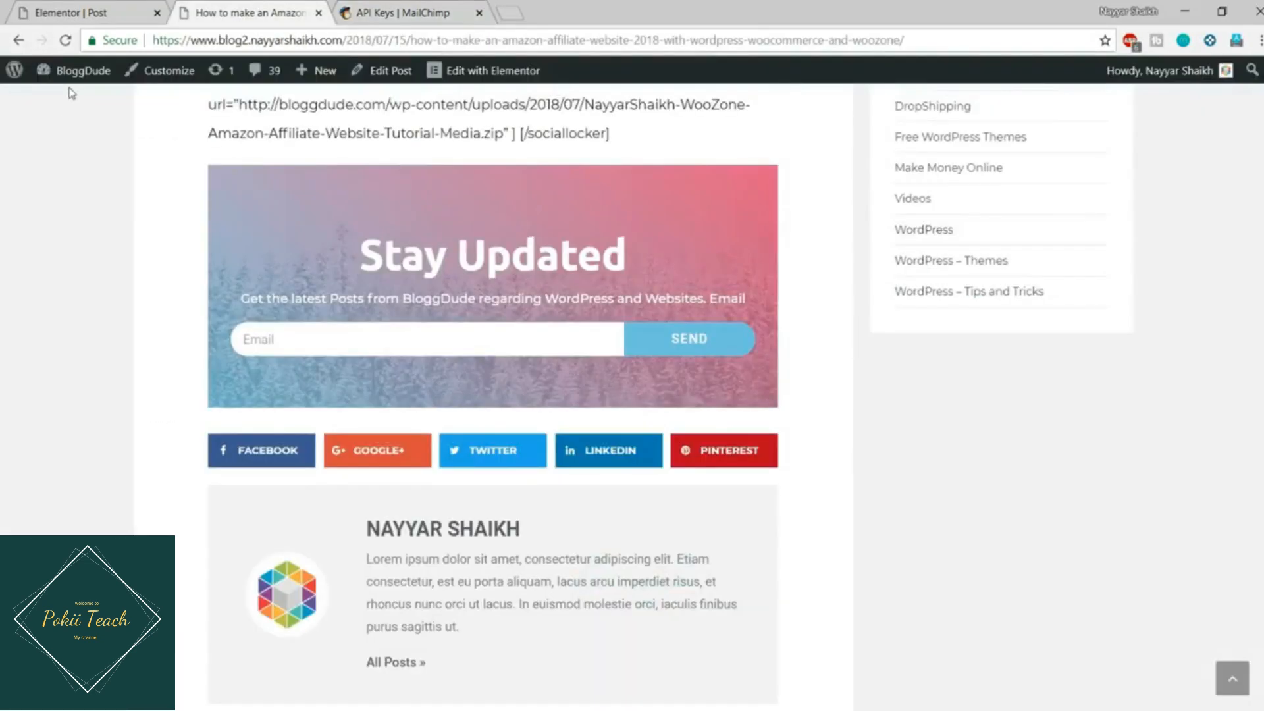
# Step: In a new admin tab, enter the MailChimp API key under Elementor > Settings > Integrations and validate it
pyautogui.middleClick(79, 100)
pyautogui.click(432, 7)
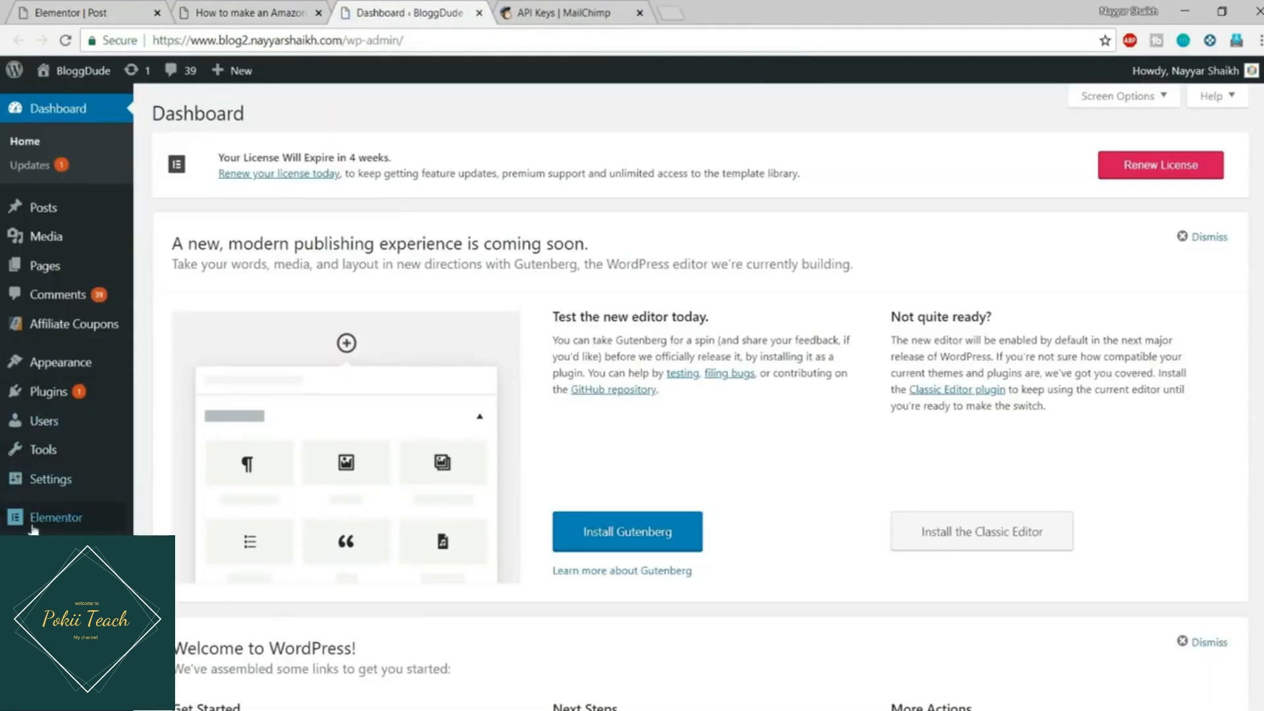
pyautogui.moveTo(33, 526)
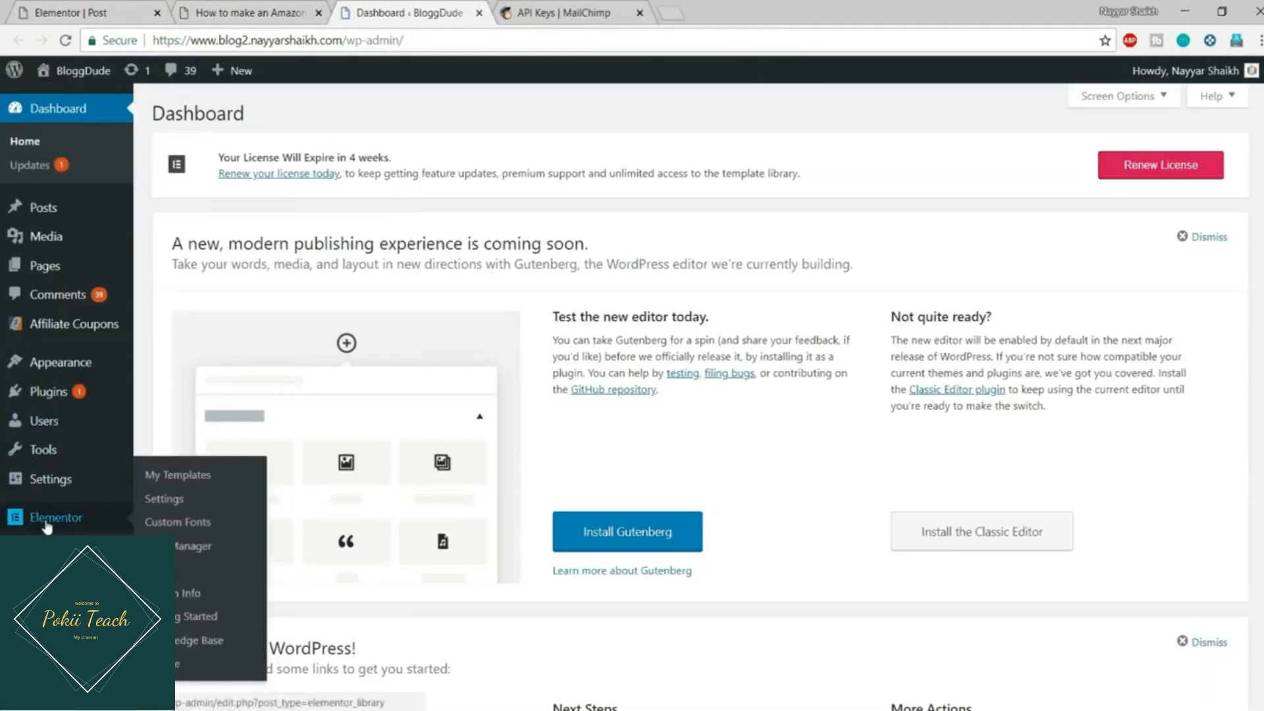
pyautogui.click(172, 504)
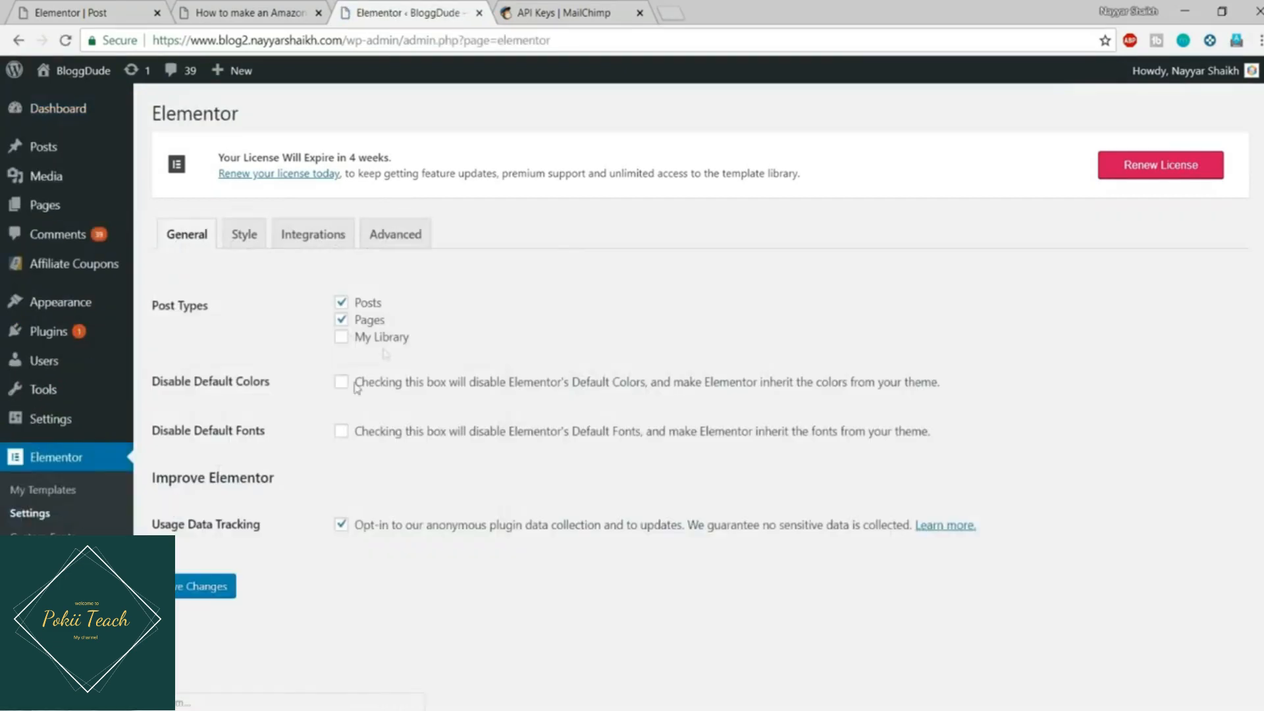
pyautogui.click(354, 246)
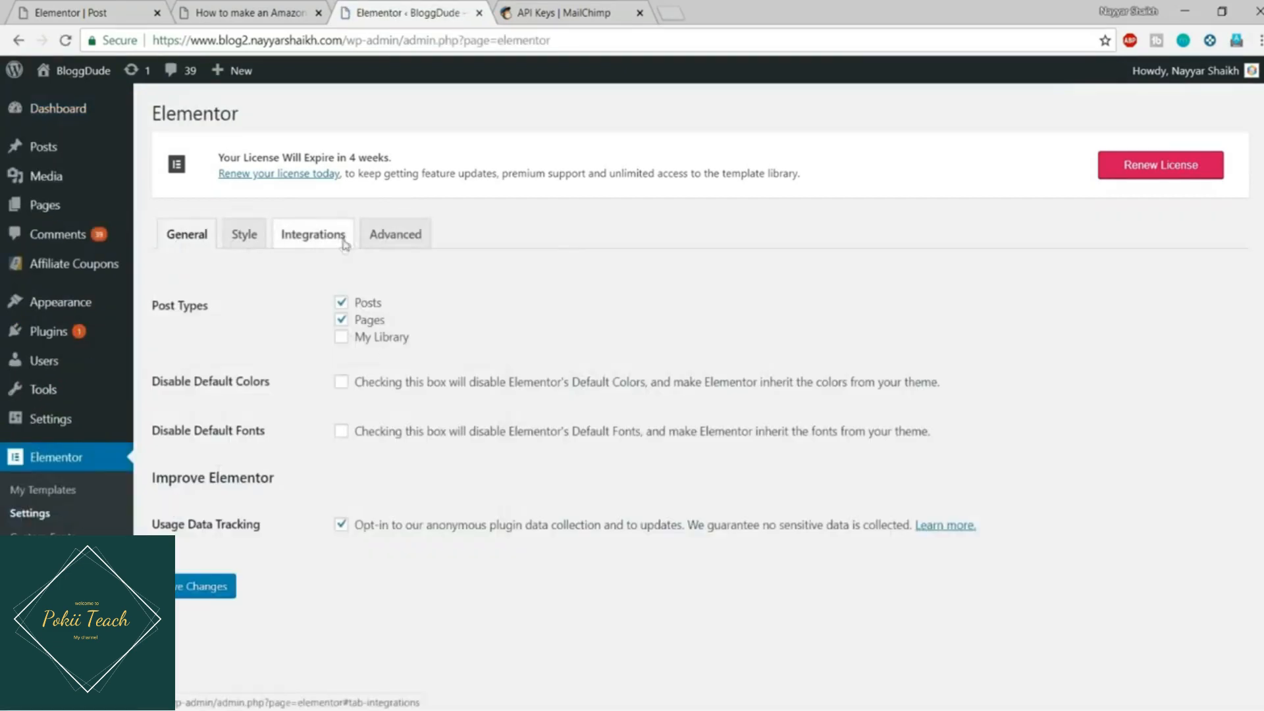
pyautogui.scroll(-9, 490, 355)
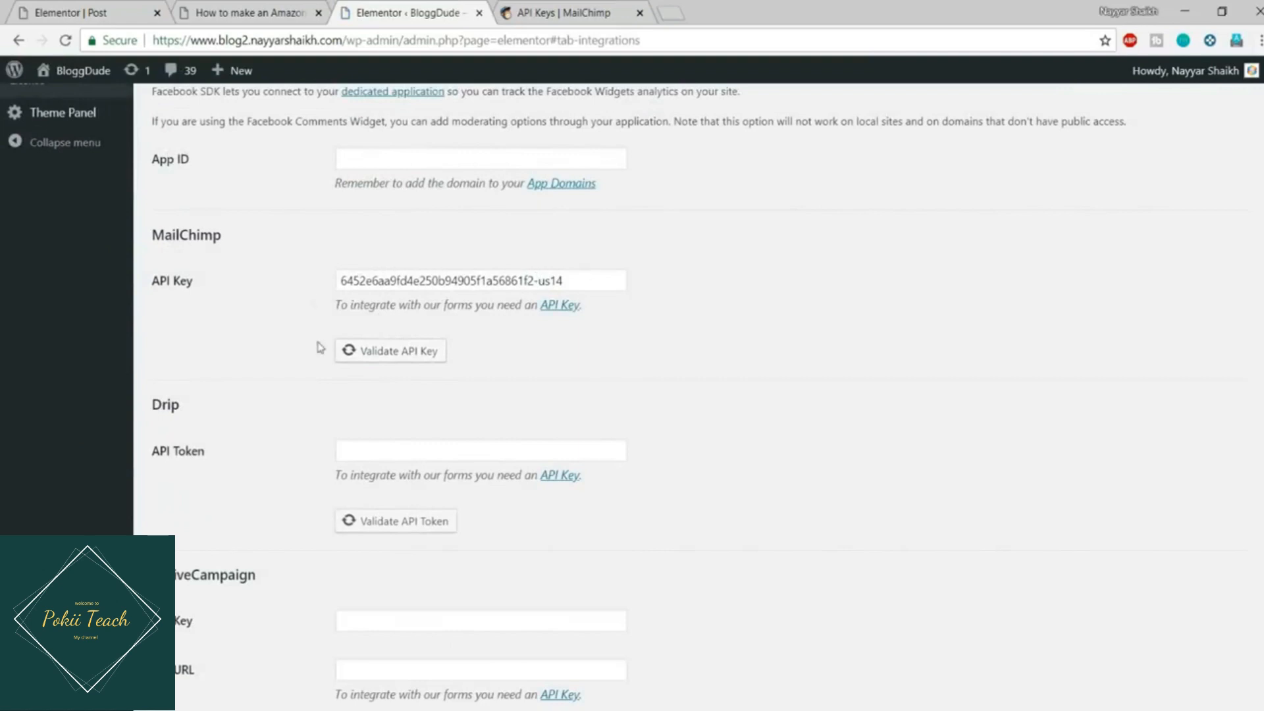
pyautogui.click(395, 359)
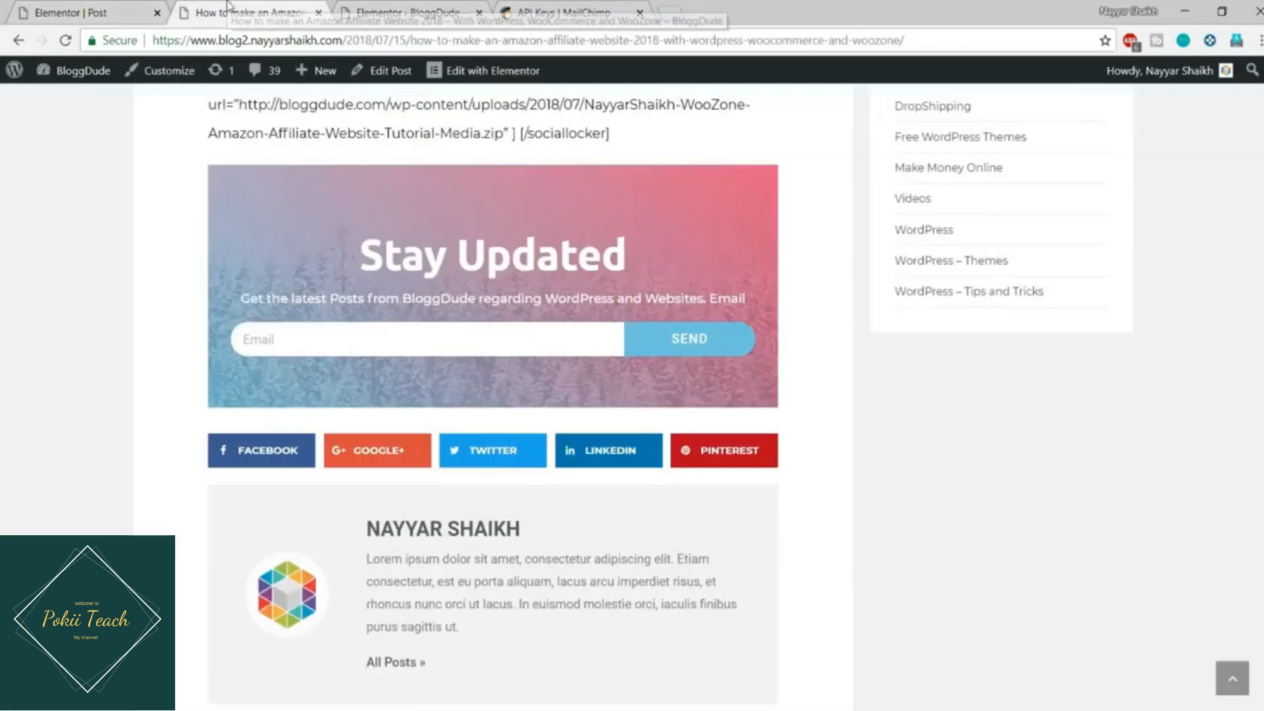
# Step: Return to the Elementor post editor and select the subscribe form
pyautogui.click(188, 12)
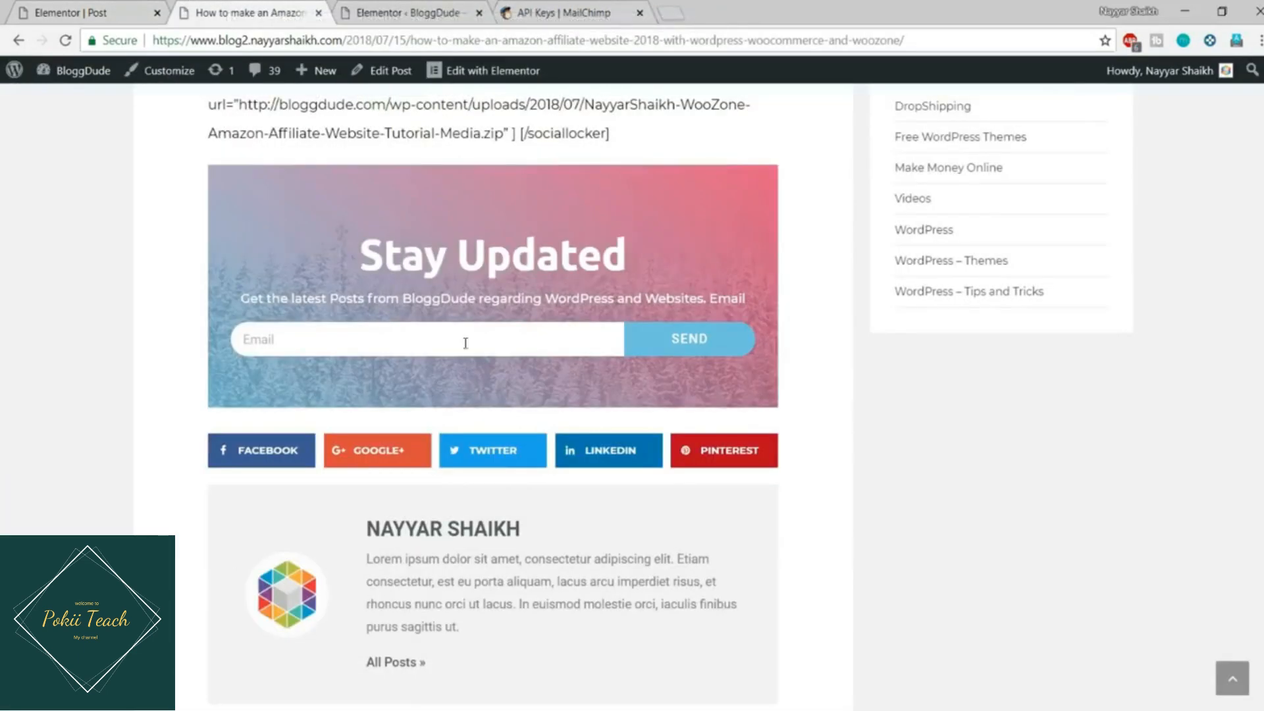
pyautogui.click(115, 12)
pyautogui.click(664, 480)
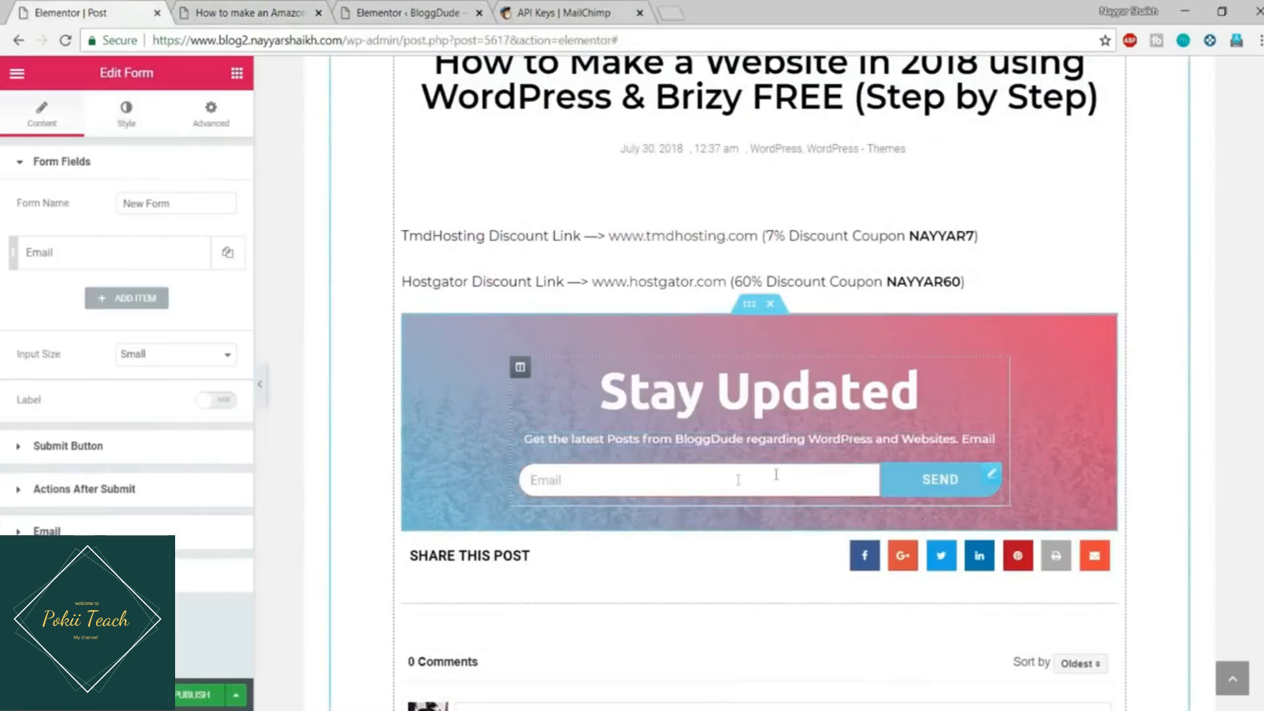
# Step: Replace the Email action with MailChimp under the form's Actions After Submit
pyautogui.click(132, 493)
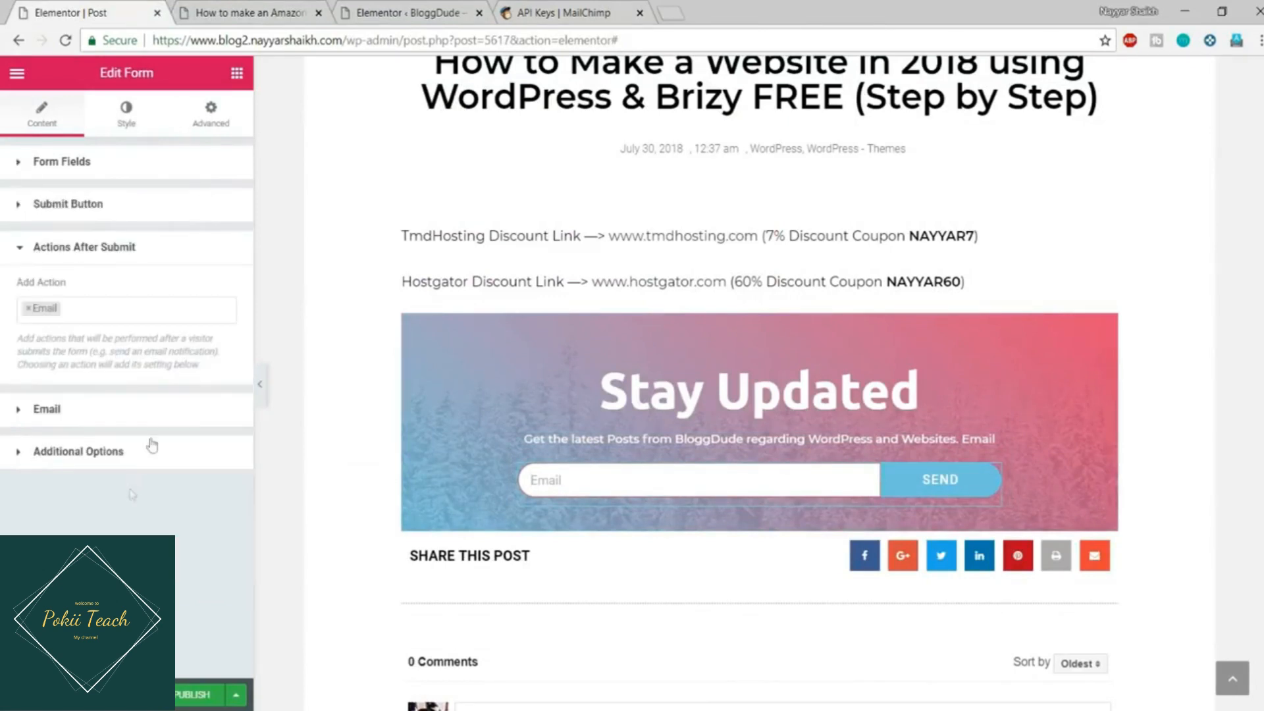
pyautogui.click(29, 309)
pyautogui.click(29, 310)
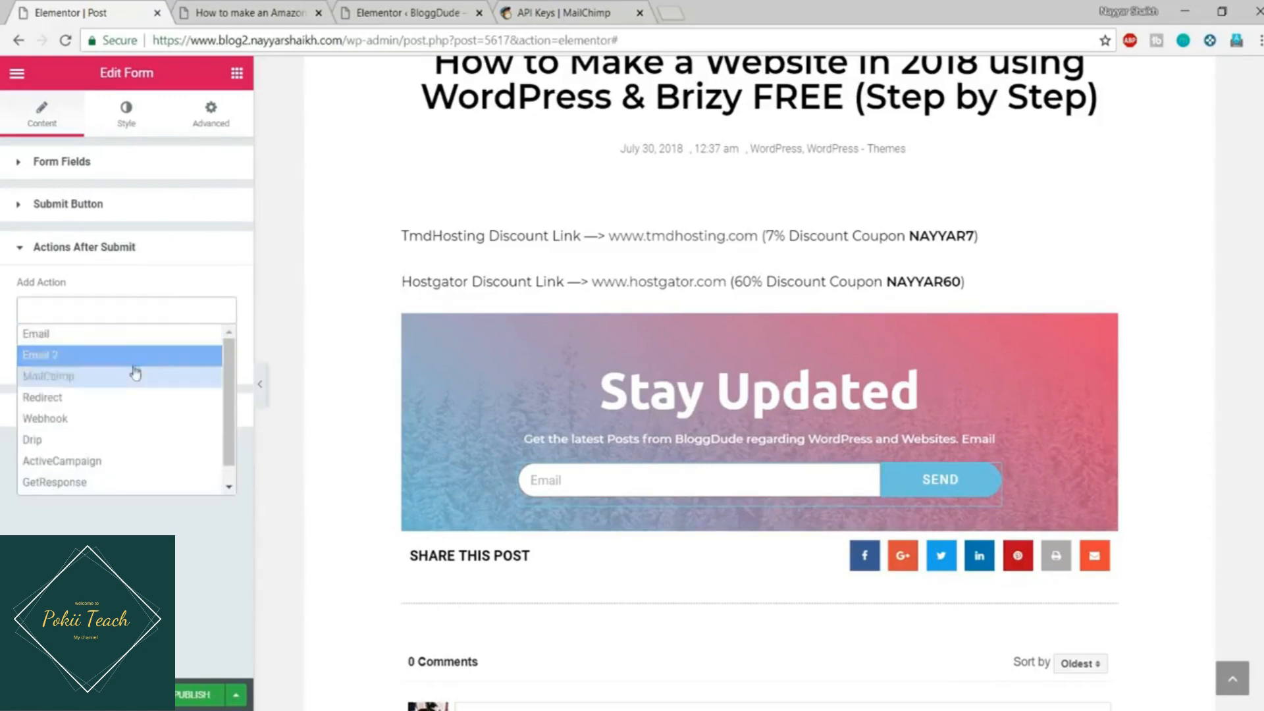
pyautogui.click(103, 377)
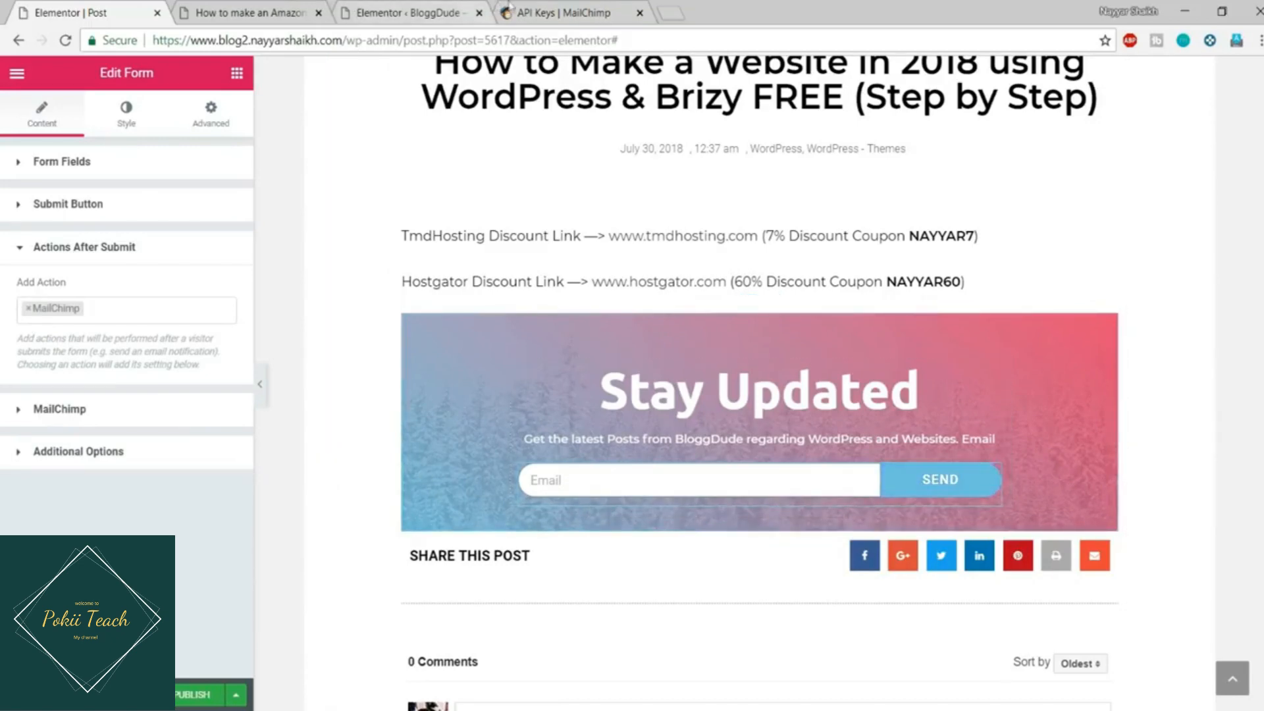
# Step: Check the existing lists on MailChimp's Lists page, then return to Elementor
pyautogui.click(565, 13)
pyautogui.scroll(6, 711, 417)
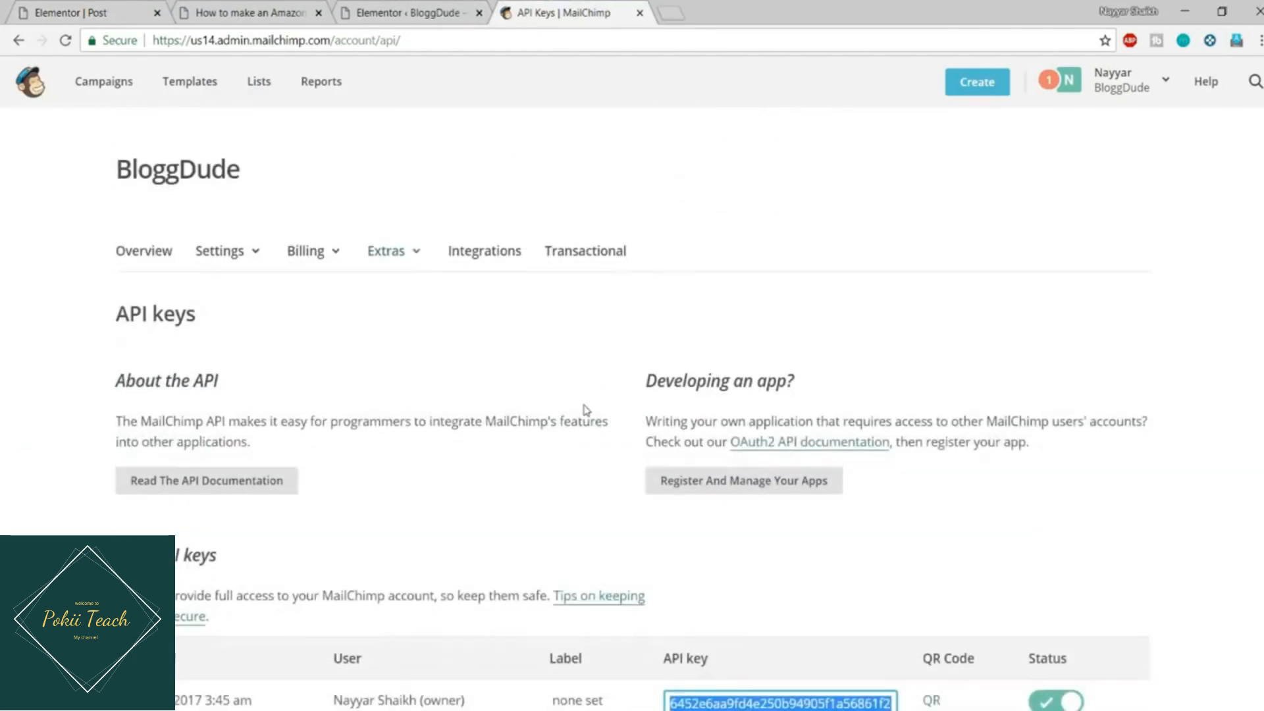
pyautogui.click(260, 89)
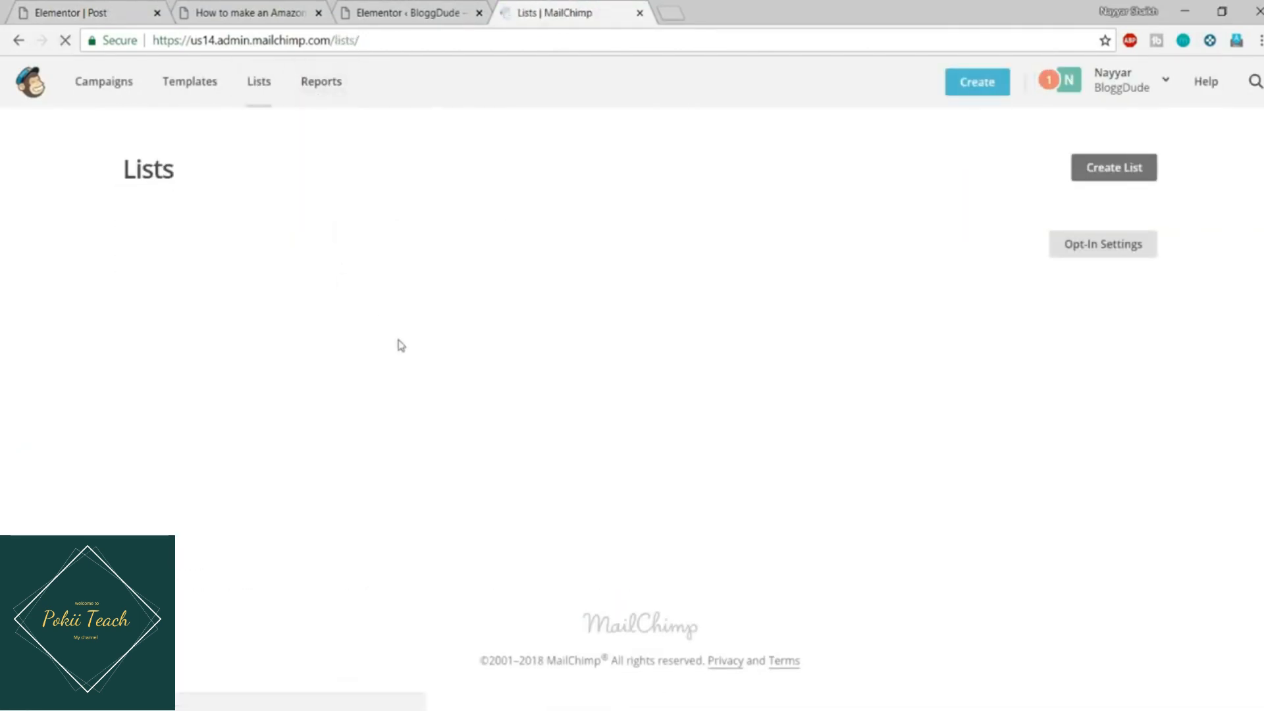
pyautogui.scroll(-5, 401, 352)
pyautogui.scroll(3, 358, 400)
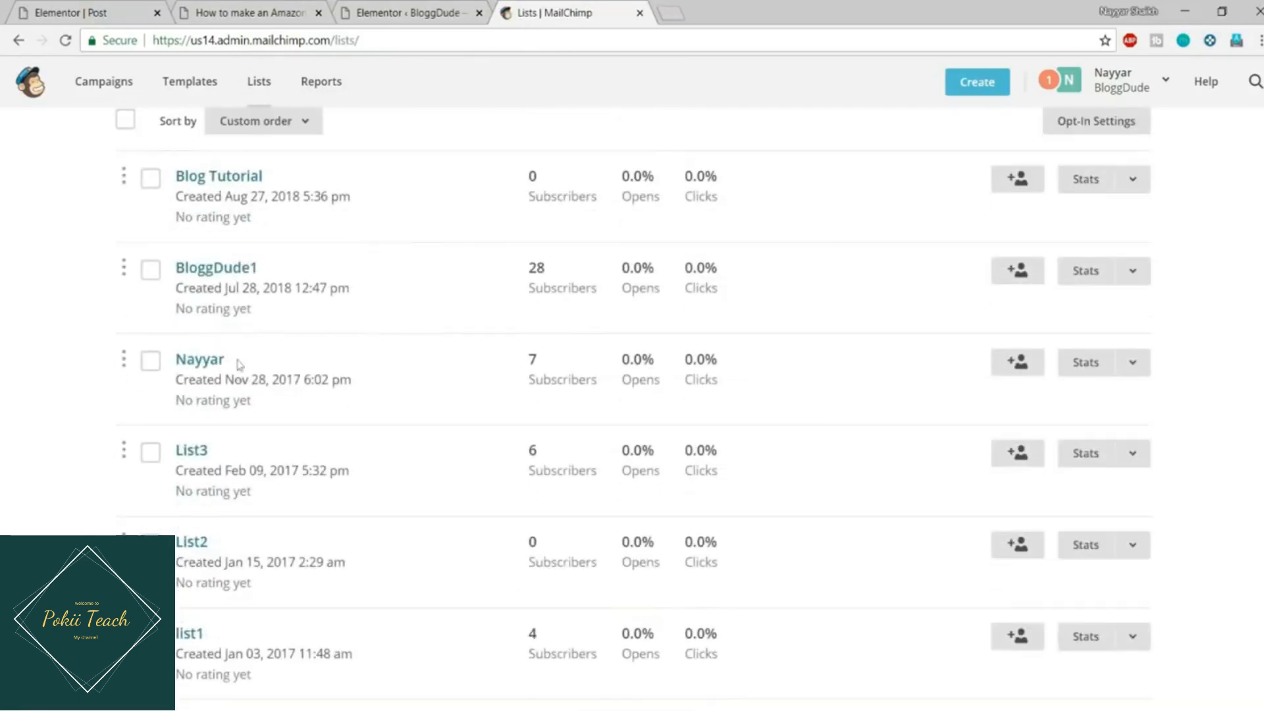
pyautogui.scroll(-1, 230, 448)
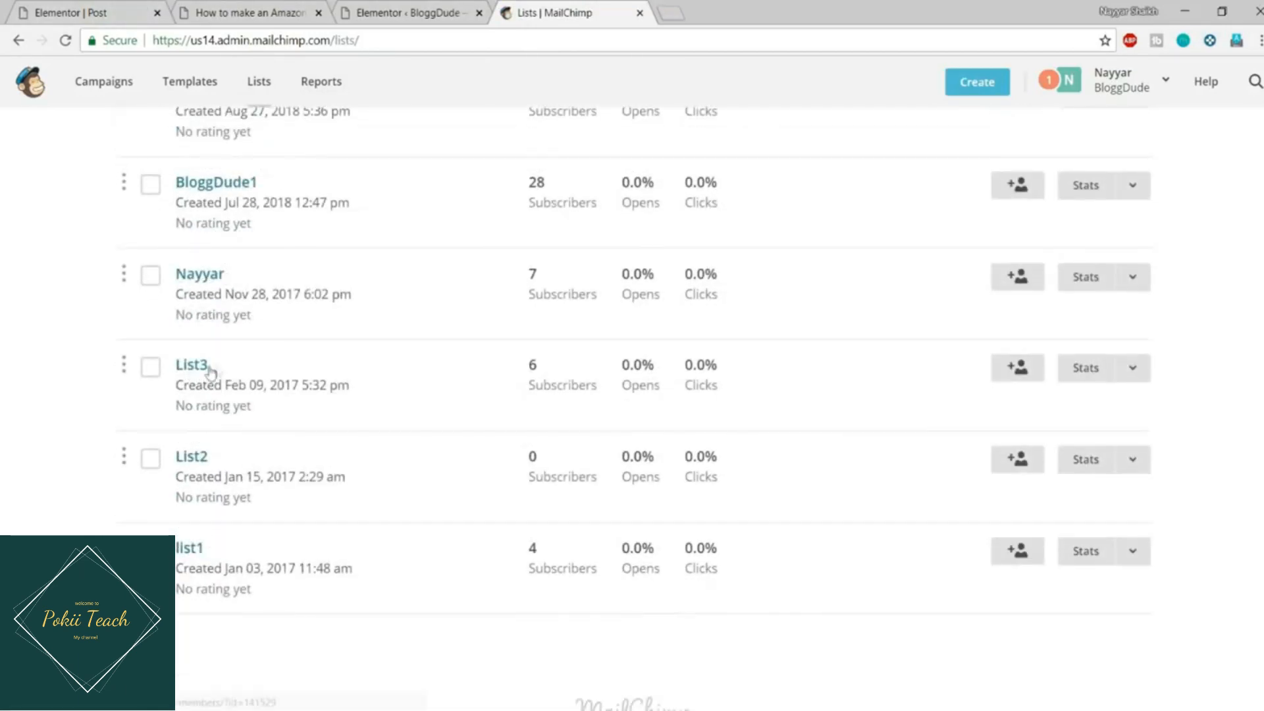
pyautogui.click(119, 9)
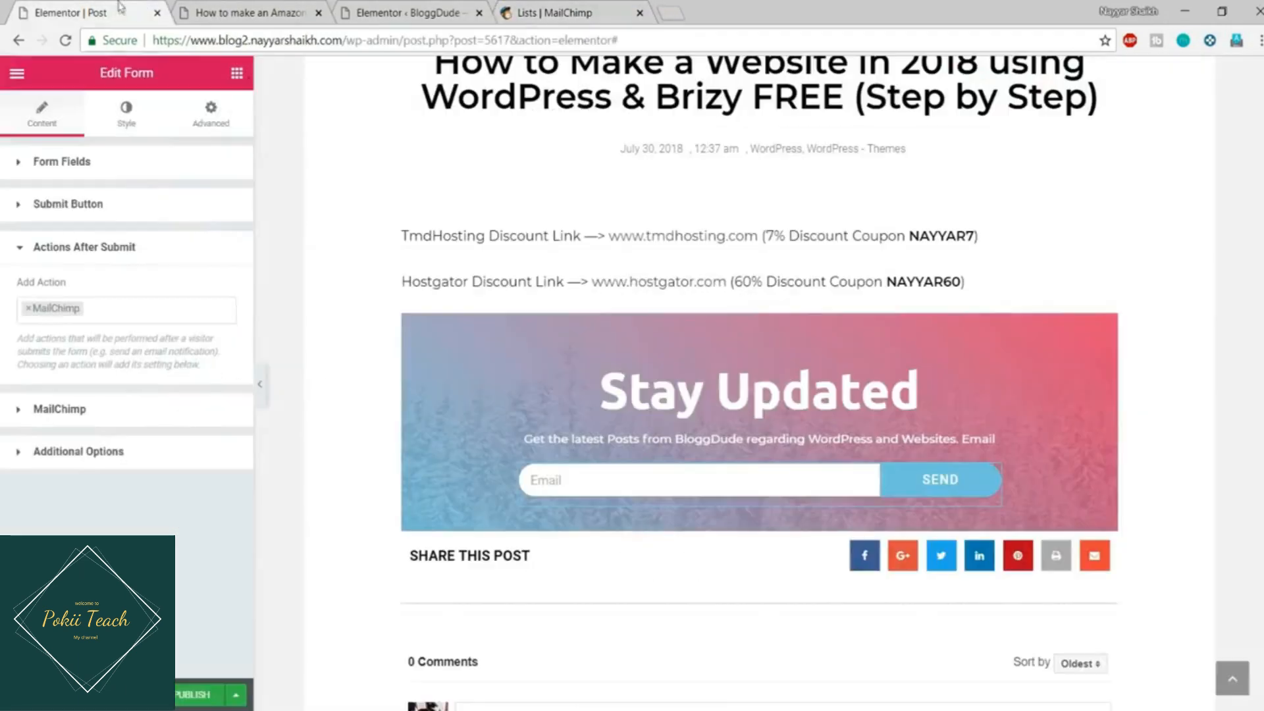
# Step: Set the form's MailChimp list to List3 and start publishing the template
pyautogui.click(104, 416)
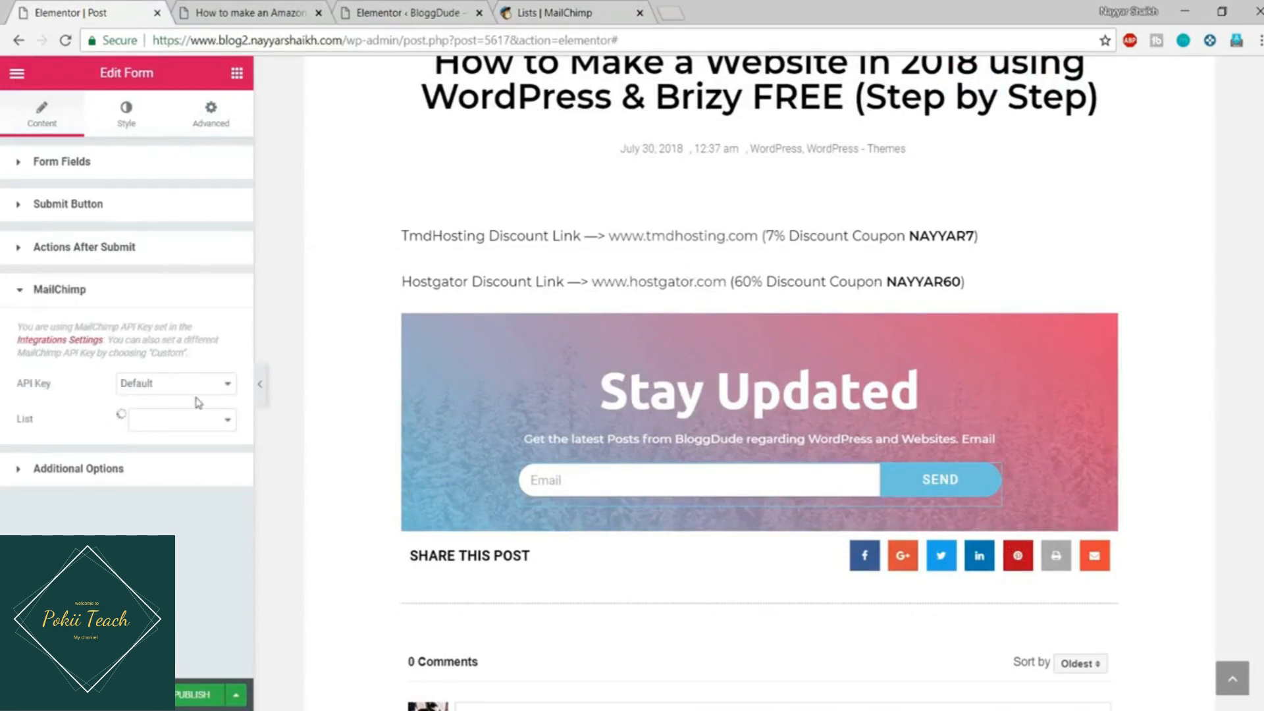
pyautogui.click(171, 425)
pyautogui.click(169, 516)
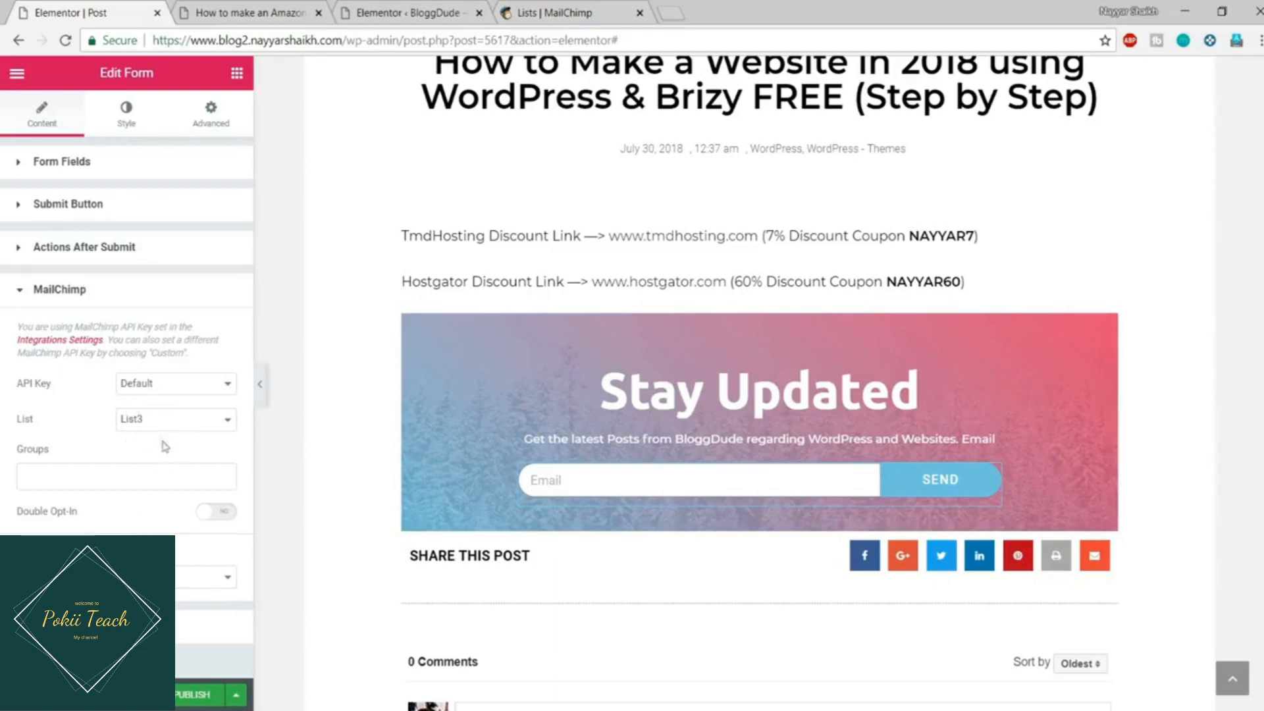
pyautogui.click(190, 695)
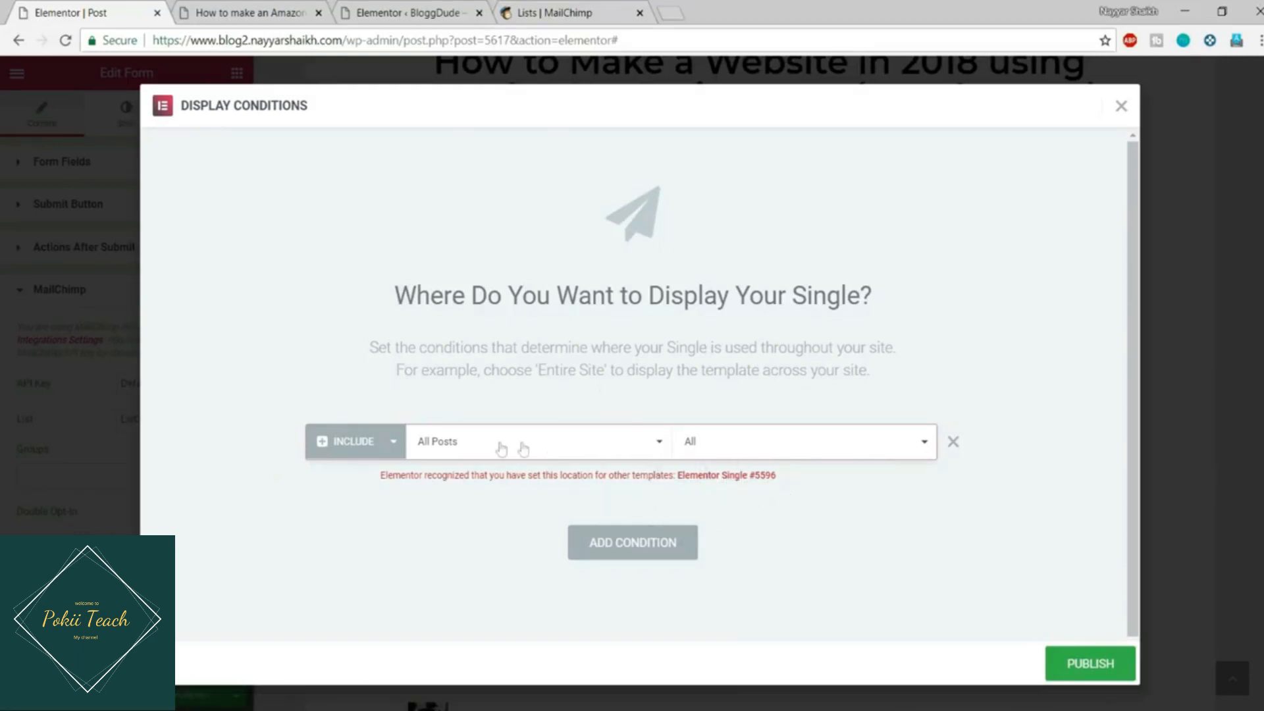
# Step: Publish the template with the Include All Posts condition and reload the live blog post
pyautogui.click(557, 445)
pyautogui.click(488, 508)
pyautogui.click(1091, 661)
pyautogui.click(236, 8)
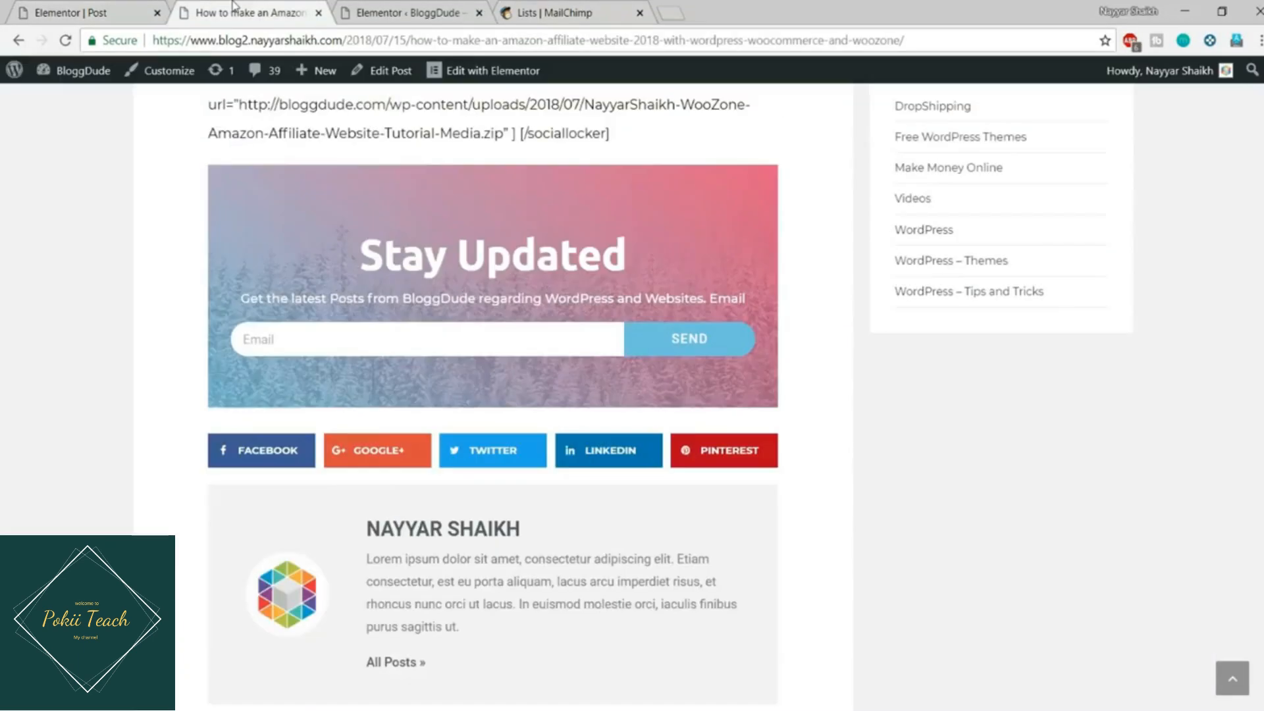
pyautogui.click(65, 41)
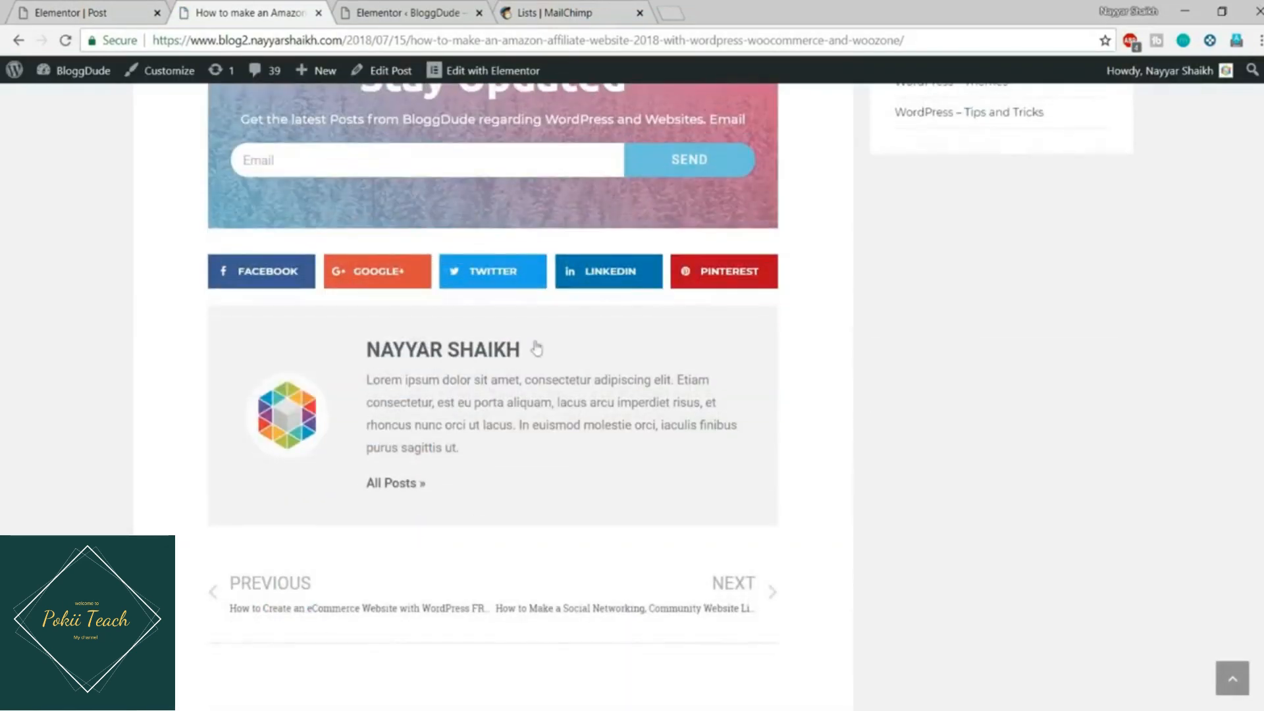
# Step: Trash Elementor Single #5596 in My Templates and reload the blog post to review it
pyautogui.click(394, 9)
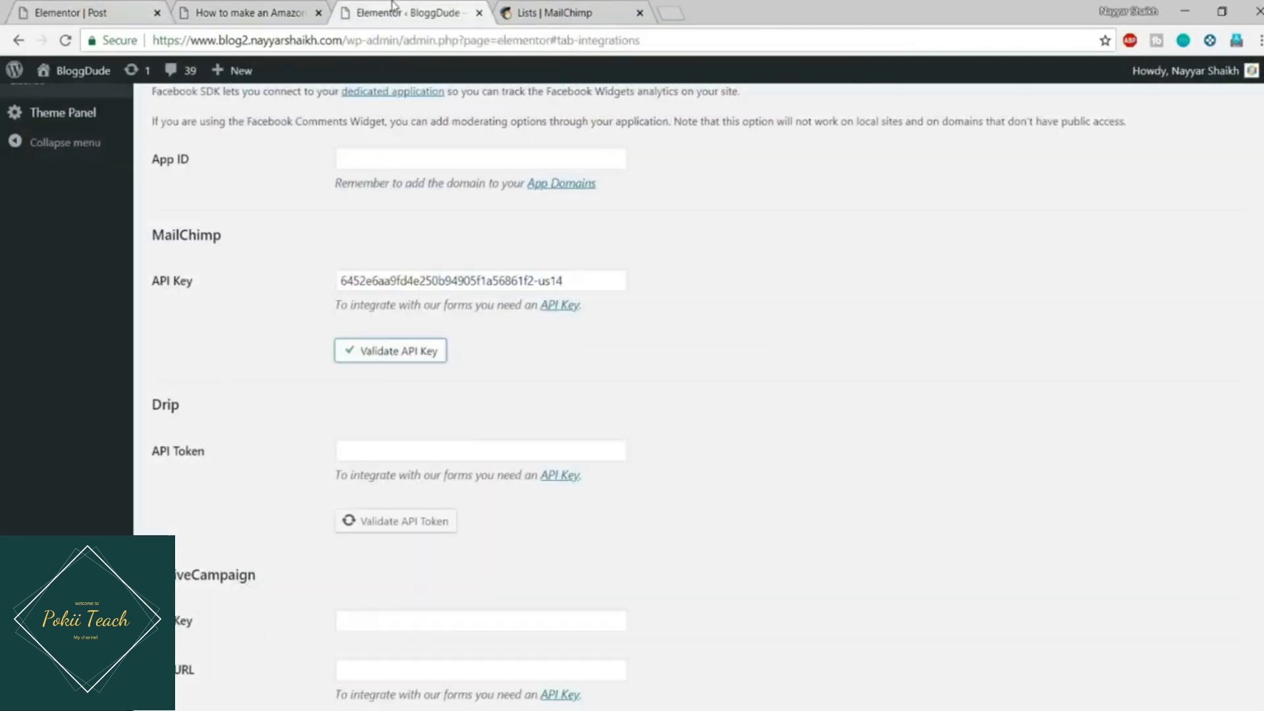
pyautogui.scroll(9, 43, 487)
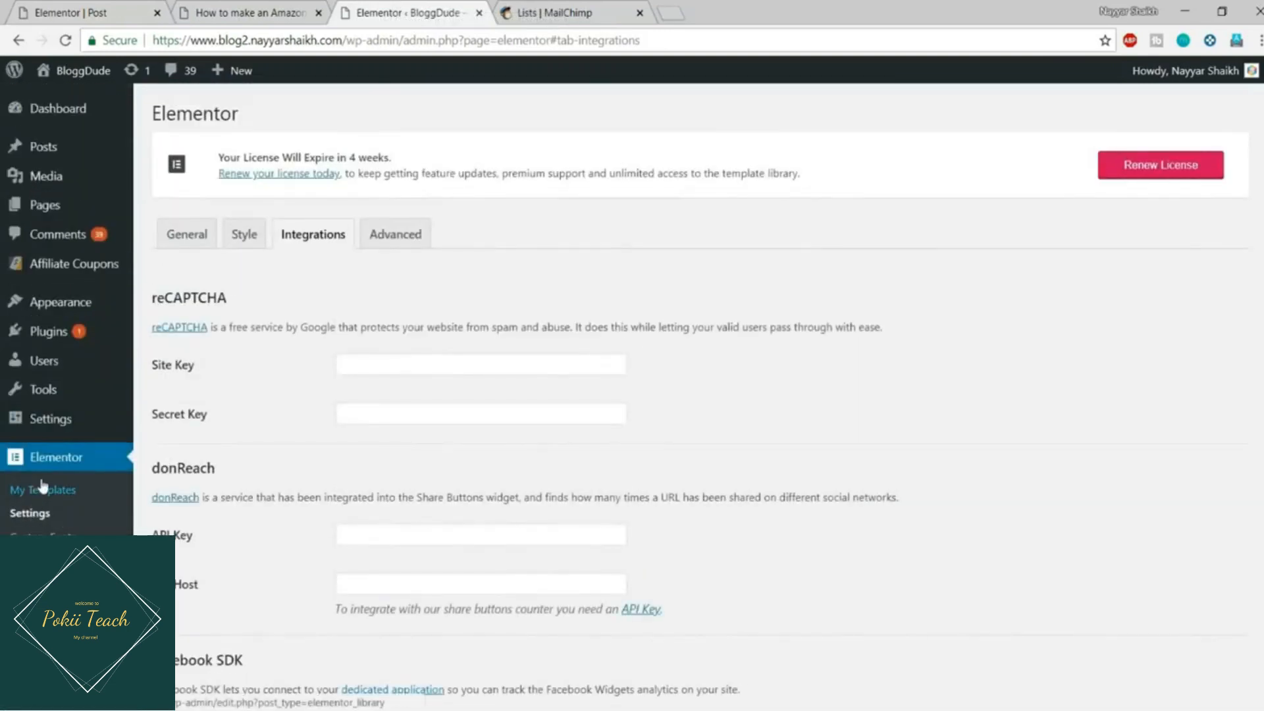
pyautogui.click(43, 489)
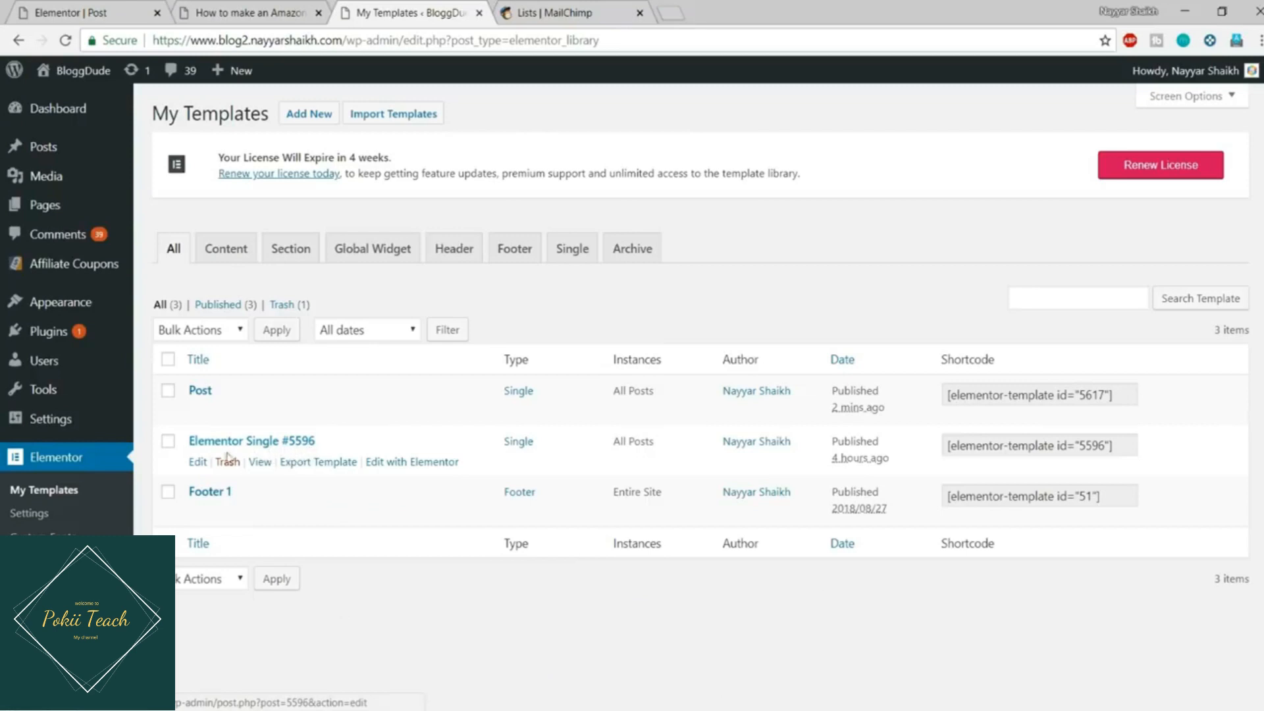
pyautogui.click(228, 461)
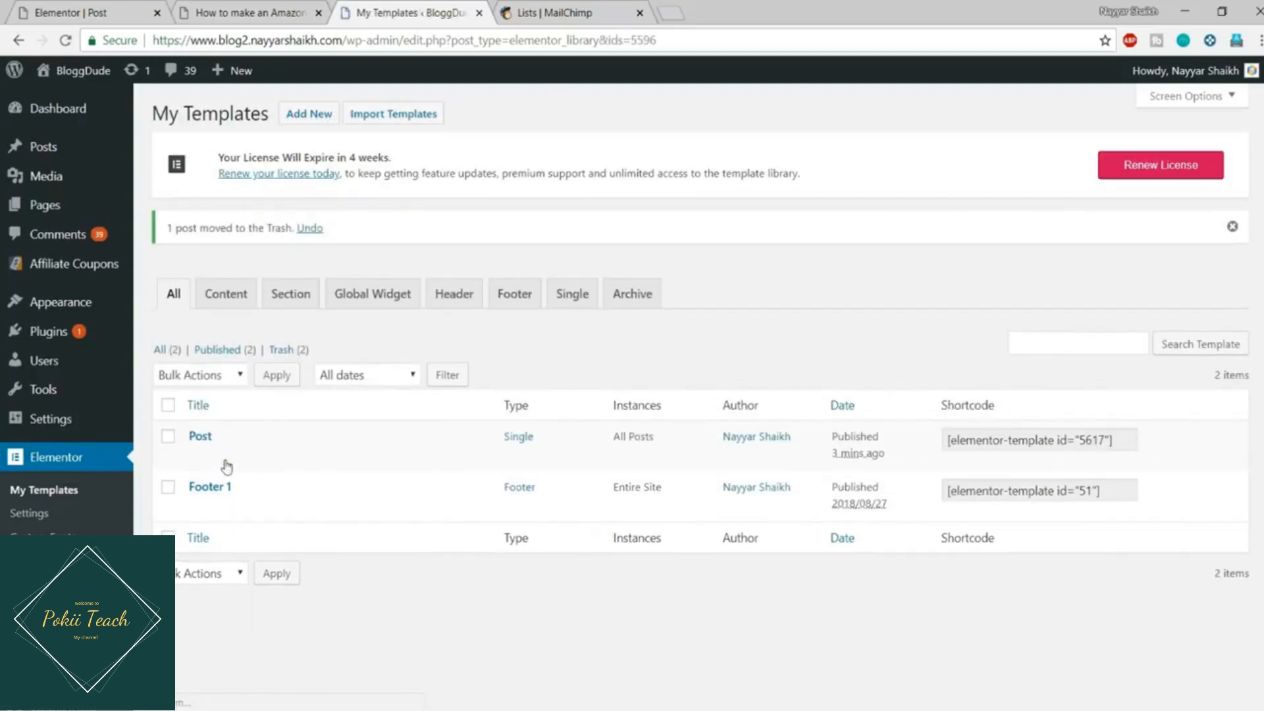
pyautogui.click(186, 9)
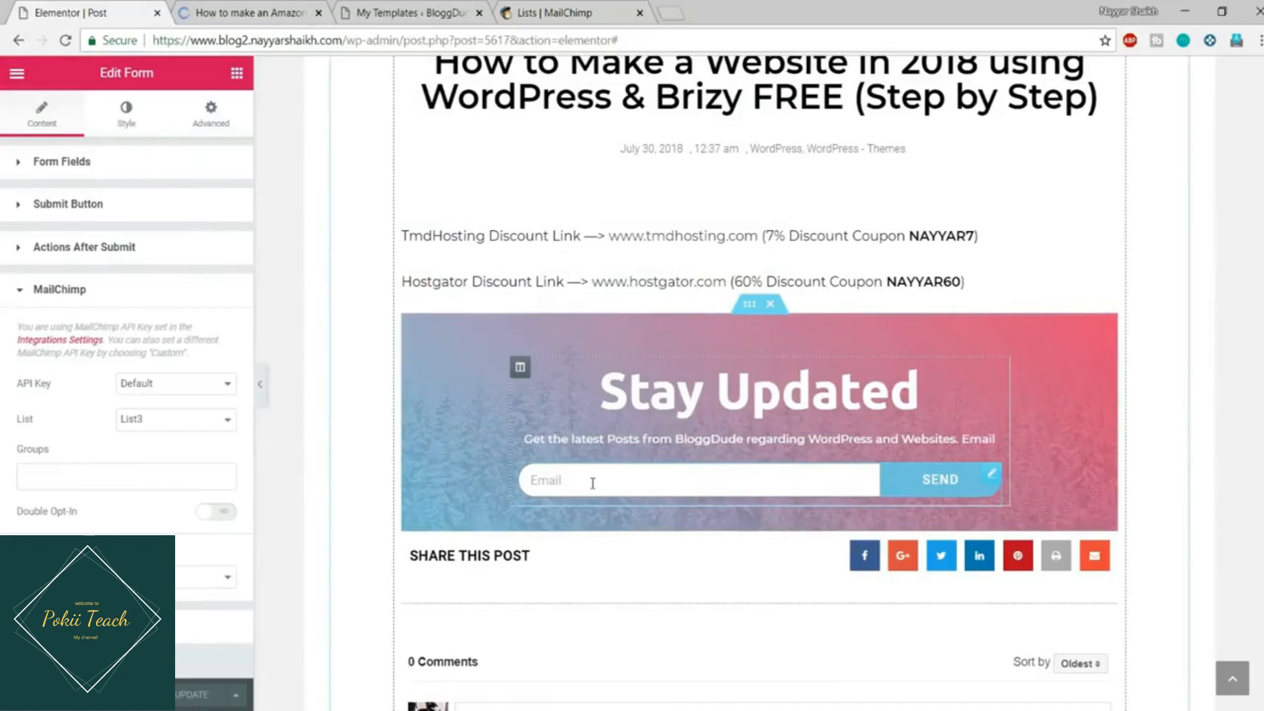
pyautogui.scroll(-3, 452, 177)
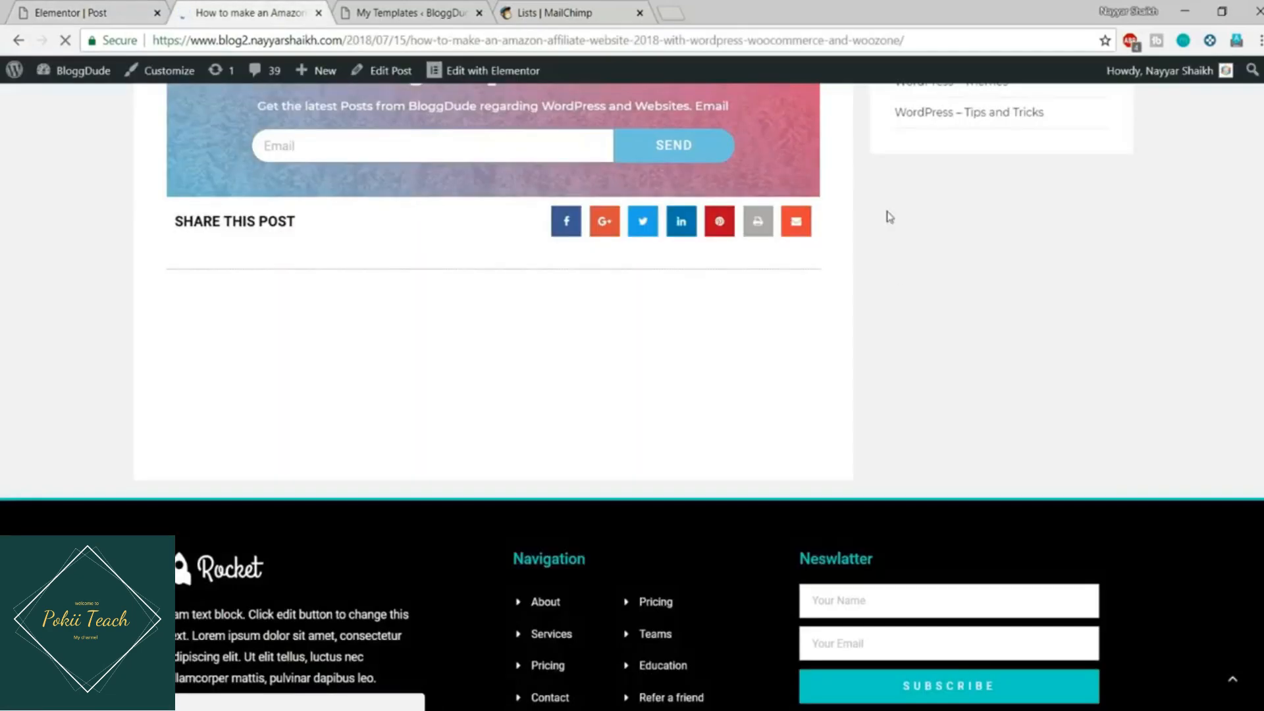
pyautogui.scroll(10, 888, 216)
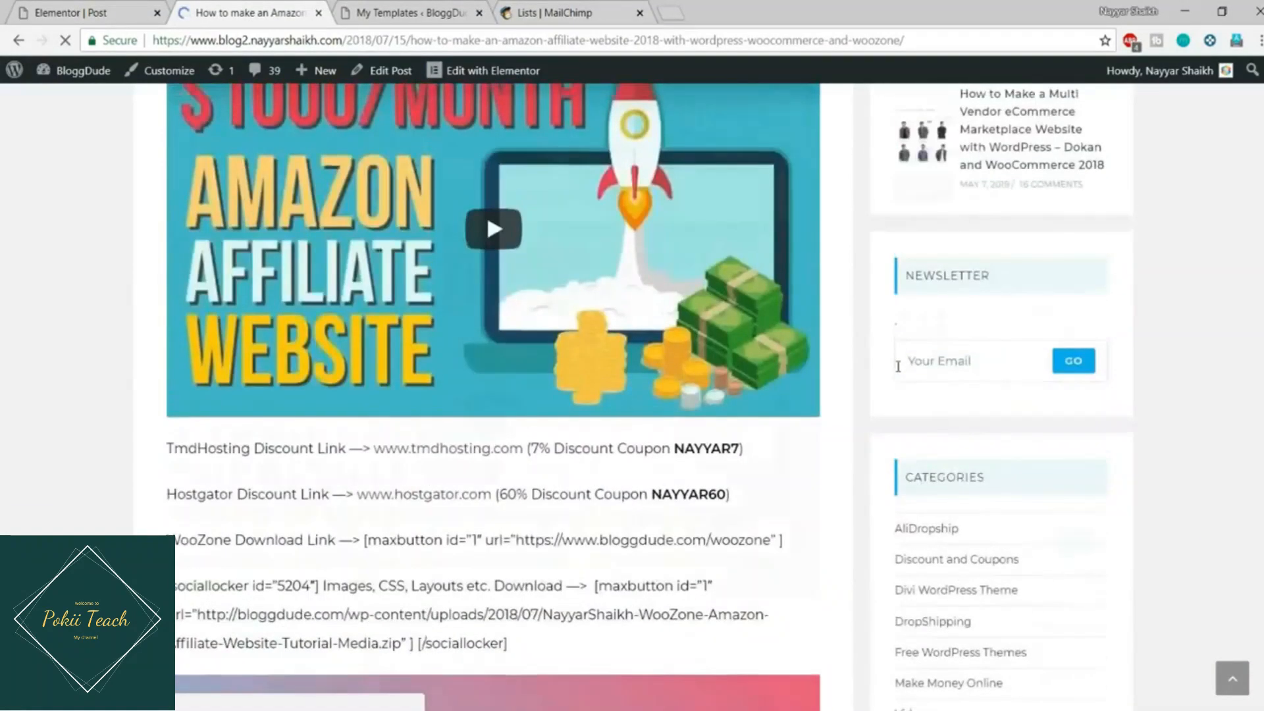
pyautogui.scroll(-8, 762, 461)
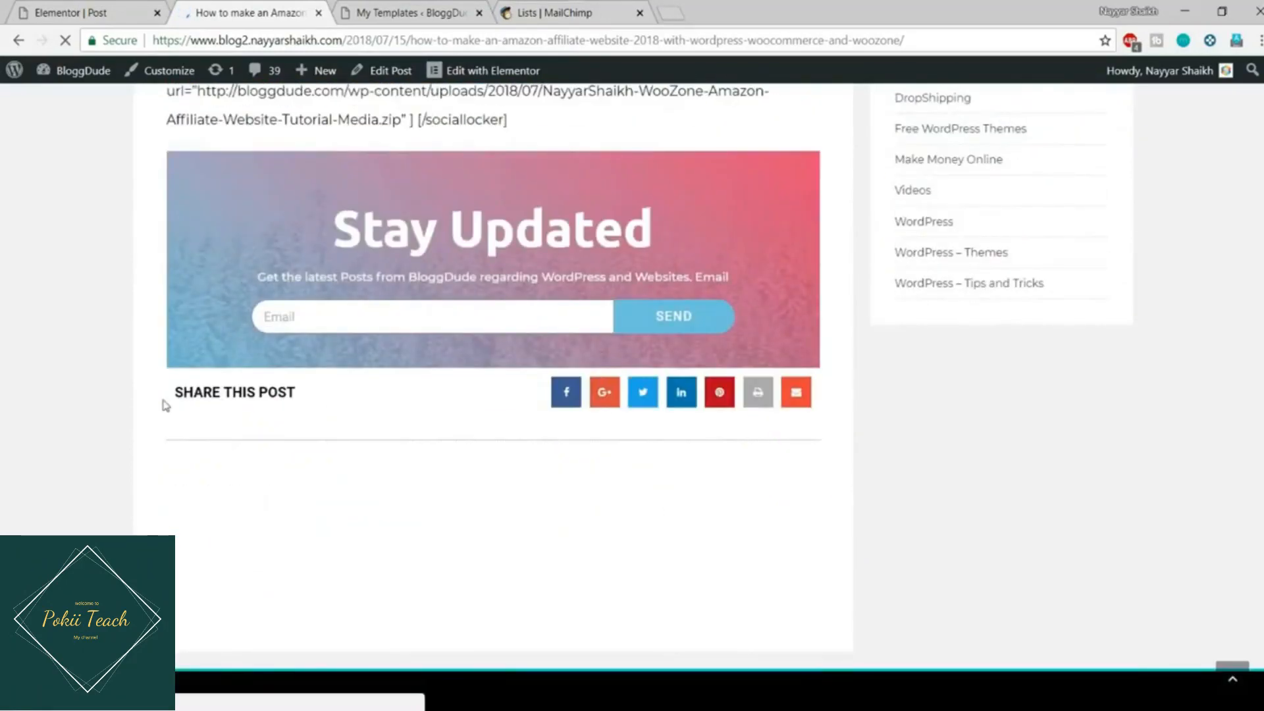
# Step: Enter a test email address in the live post's Stay Updated field and send it
pyautogui.click(145, 10)
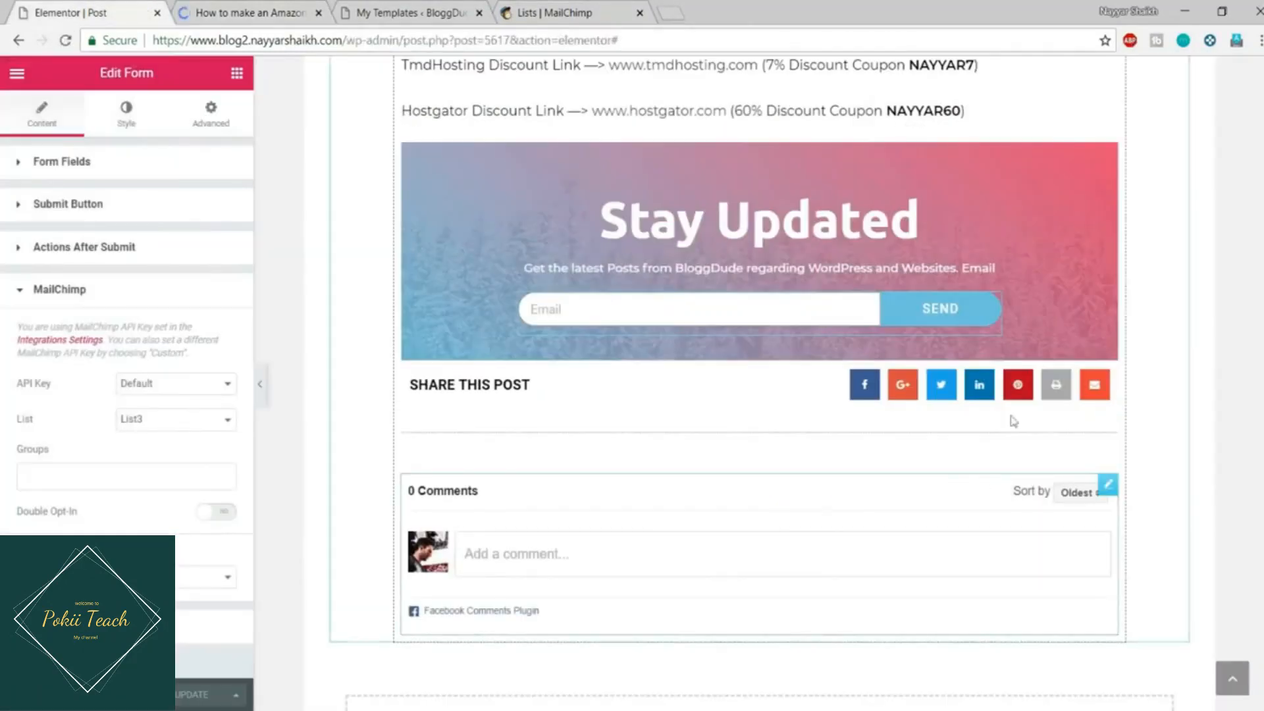
pyautogui.scroll(4, 917, 431)
pyautogui.scroll(-3, 917, 430)
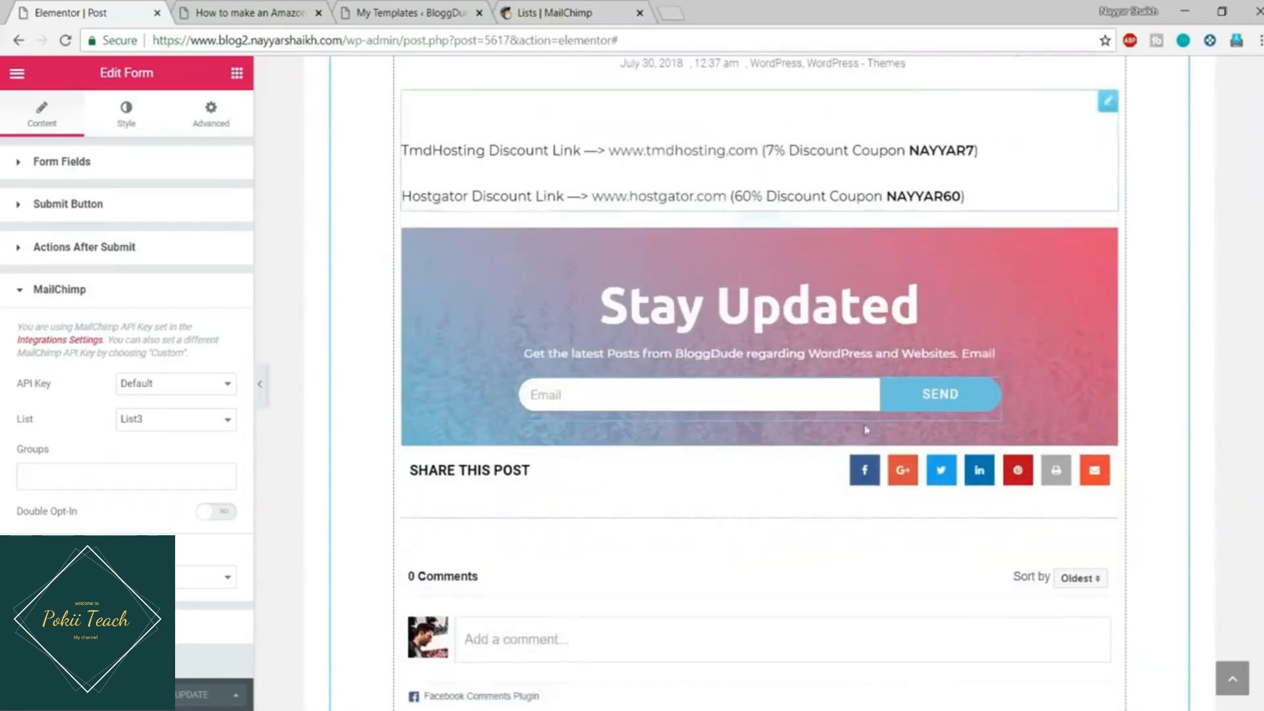
pyautogui.click(259, 9)
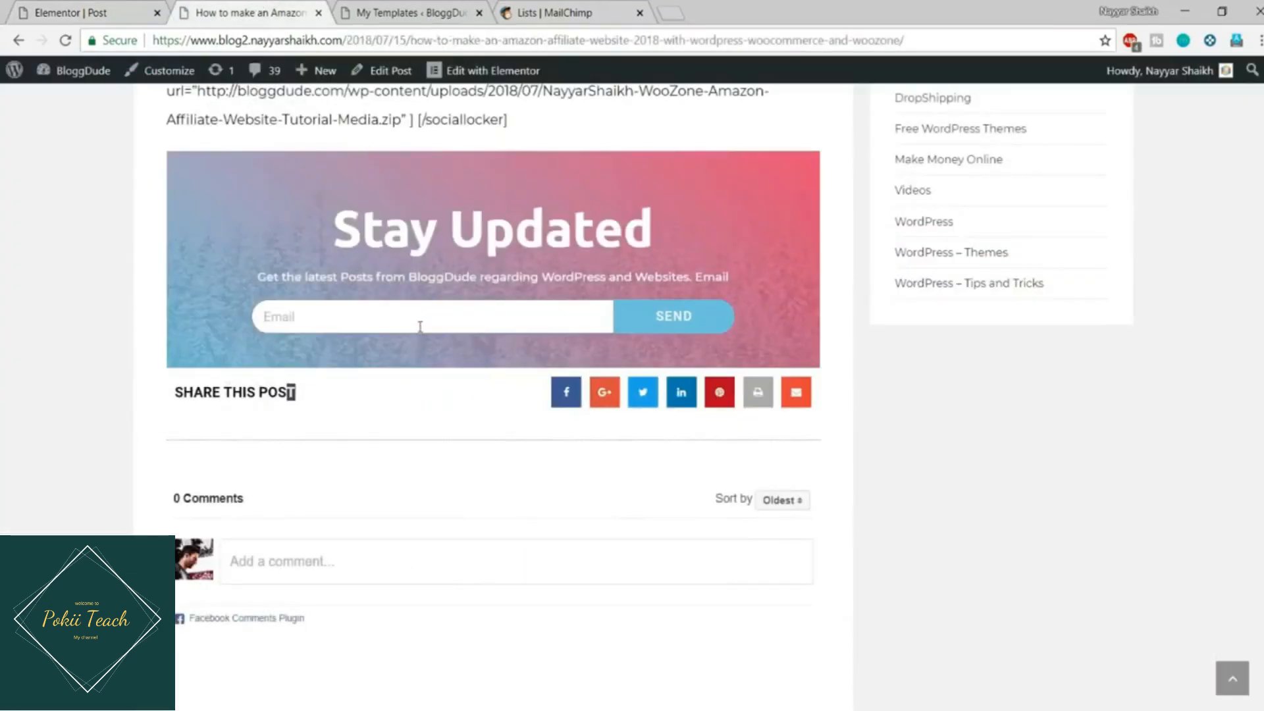
pyautogui.click(431, 321)
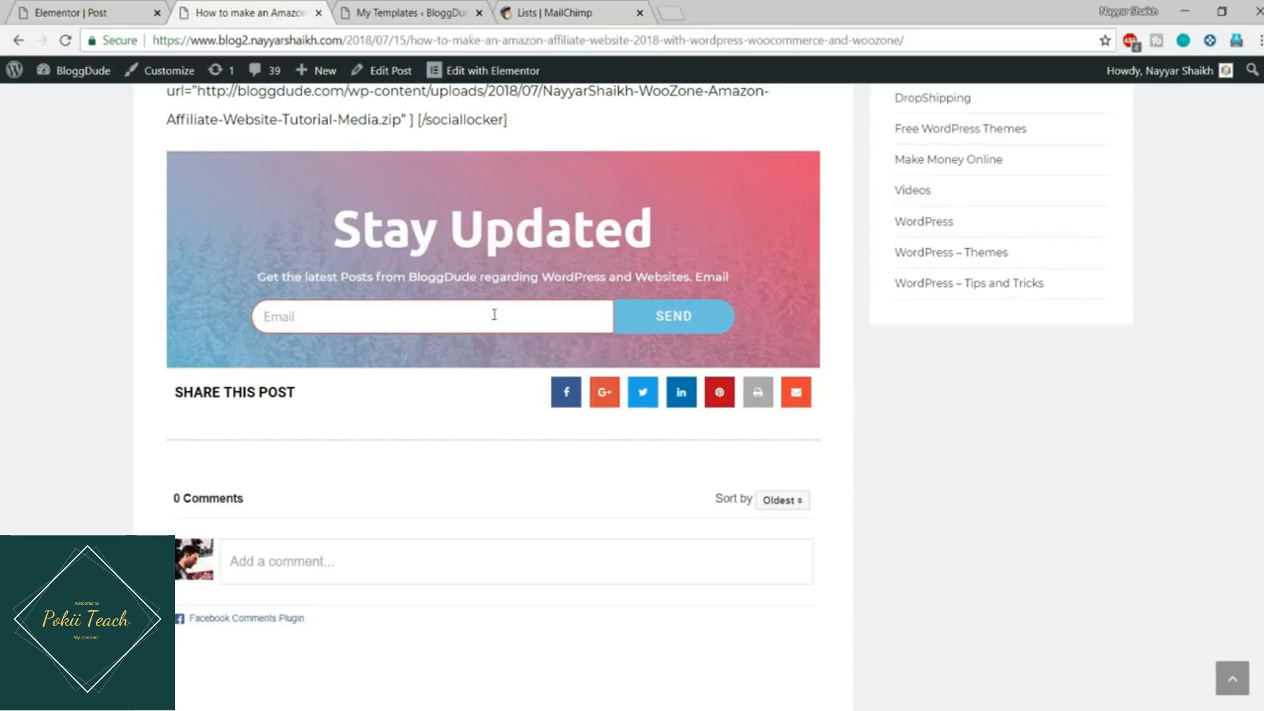
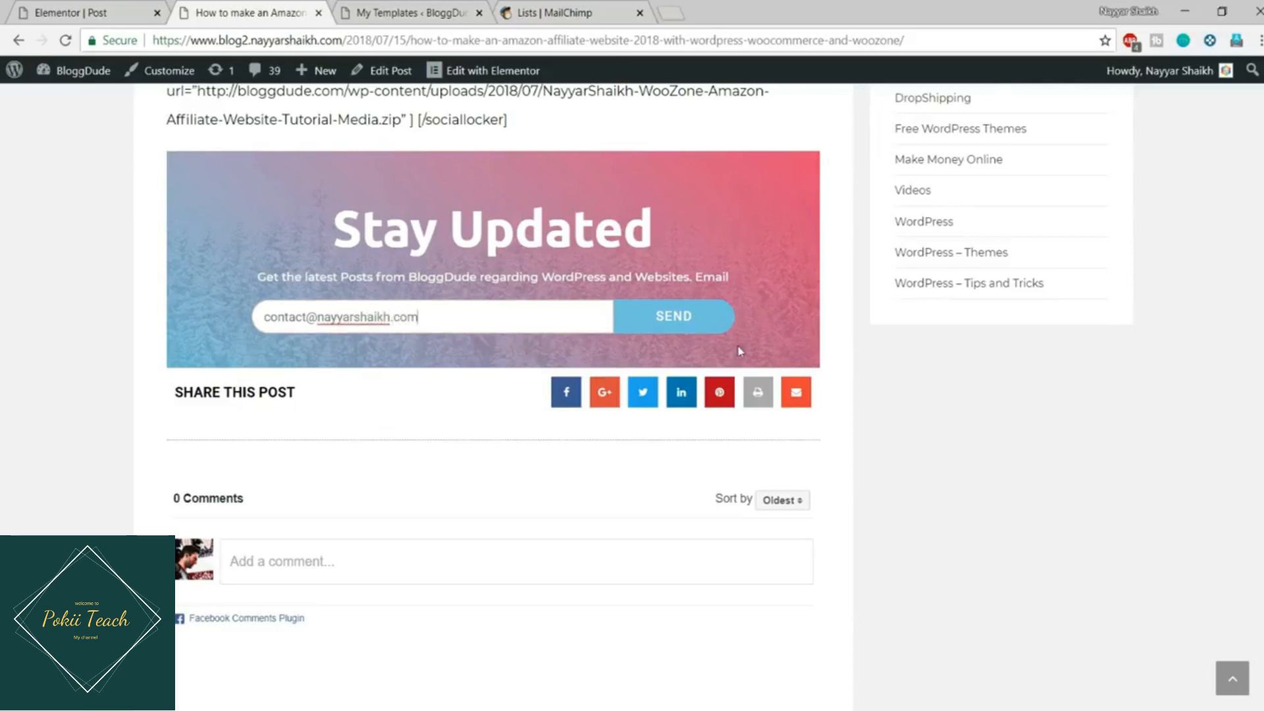
pyautogui.click(691, 315)
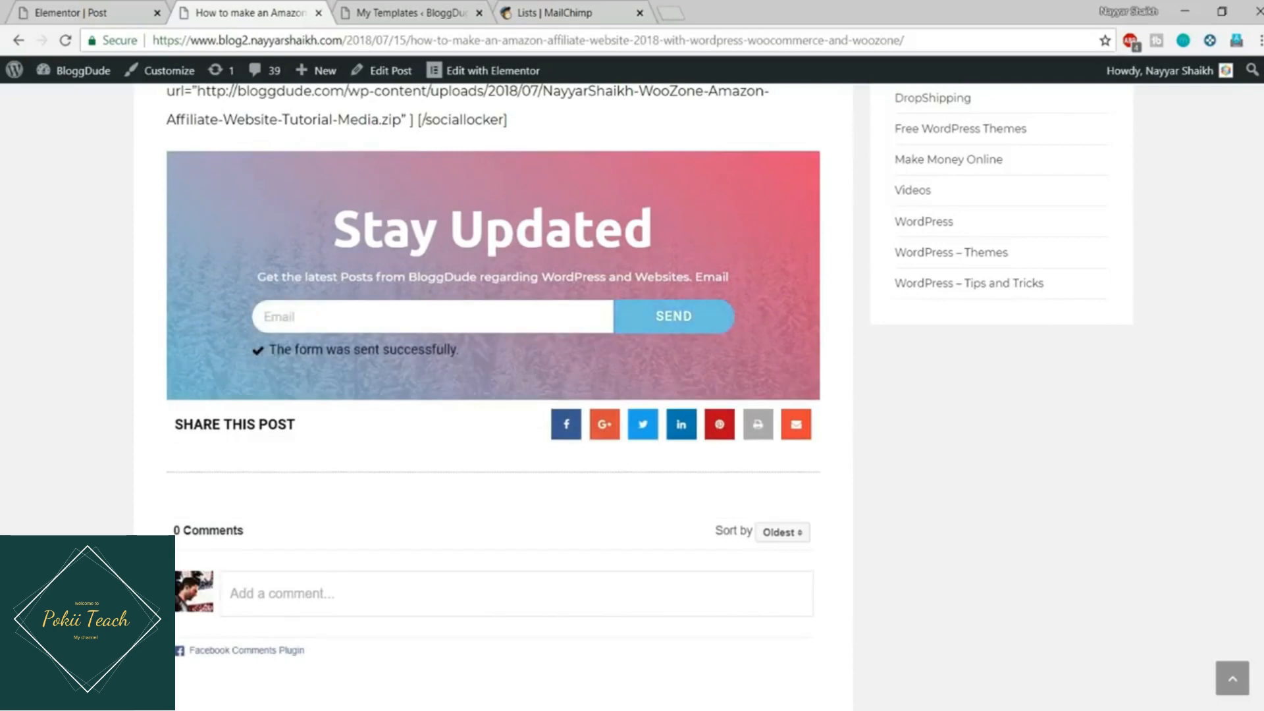
pyautogui.click(516, 9)
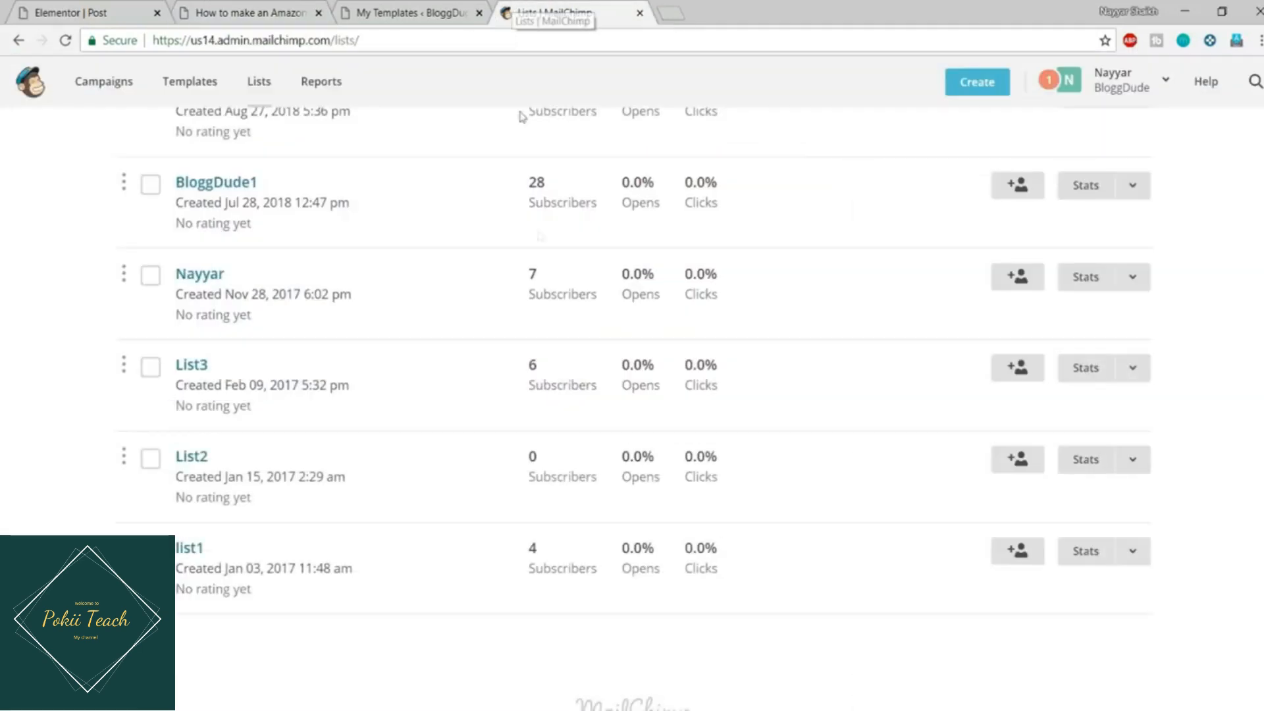
# Step: Open List3's subscribers and find the test contact added 9/3/18 as Subscribed via API
pyautogui.scroll(3, 510, 264)
pyautogui.scroll(-5, 325, 389)
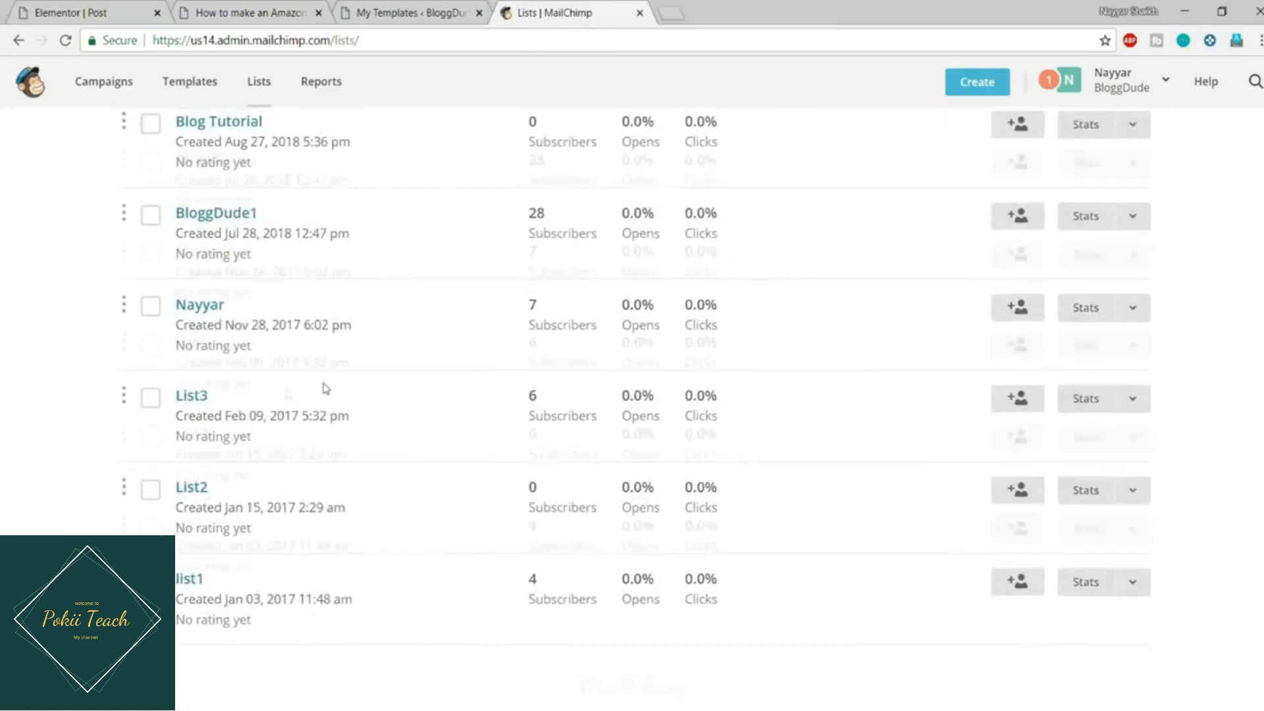
pyautogui.click(191, 317)
pyautogui.click(405, 11)
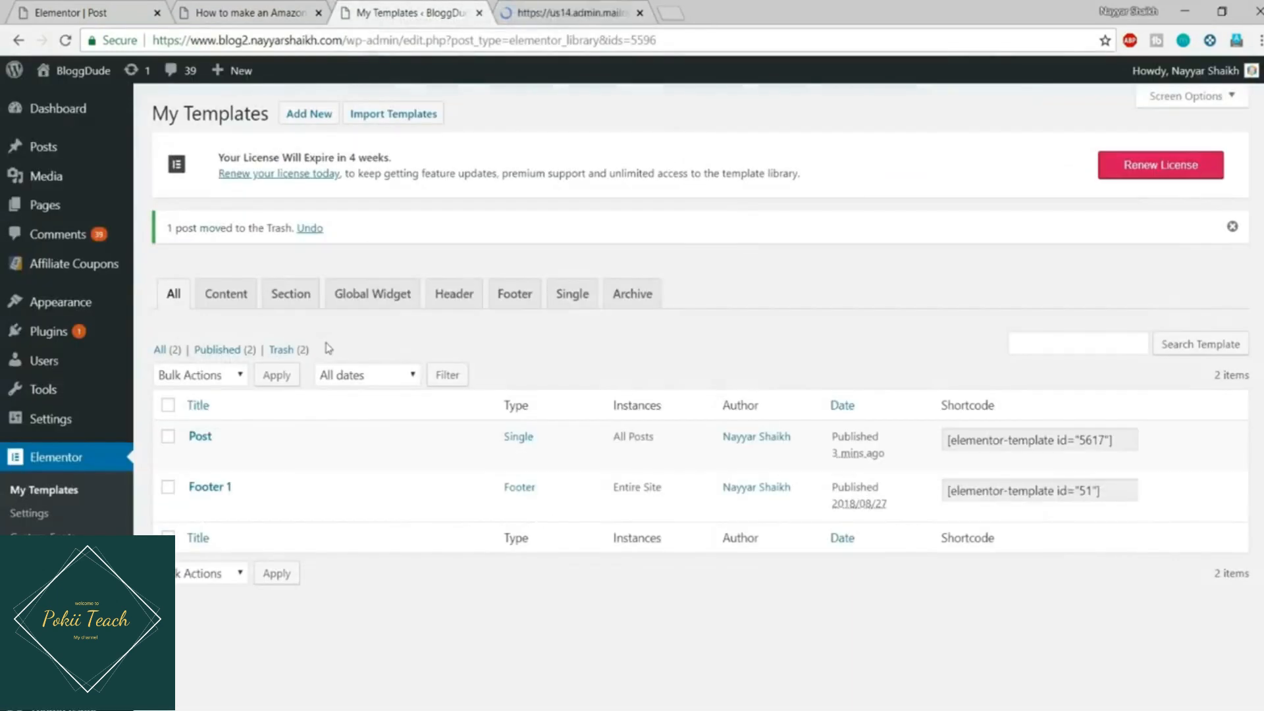
pyautogui.click(630, 8)
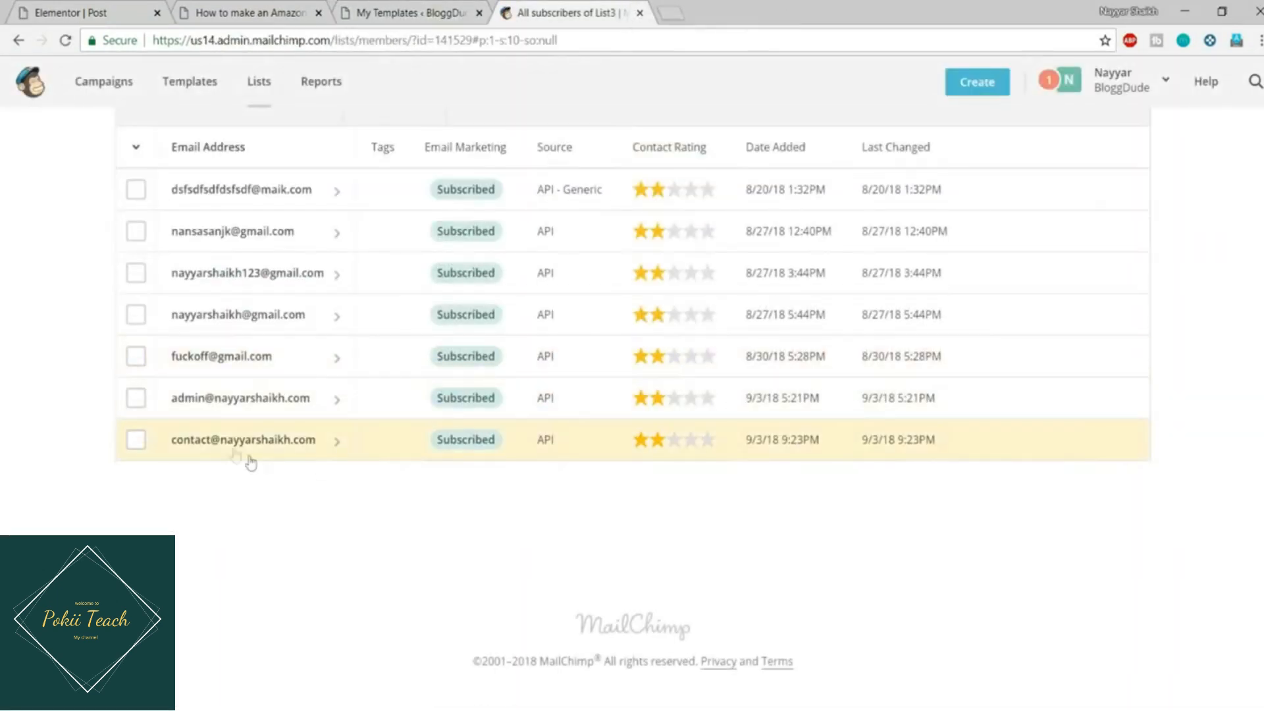
pyautogui.moveTo(167, 443); pyautogui.dragTo(330, 440)
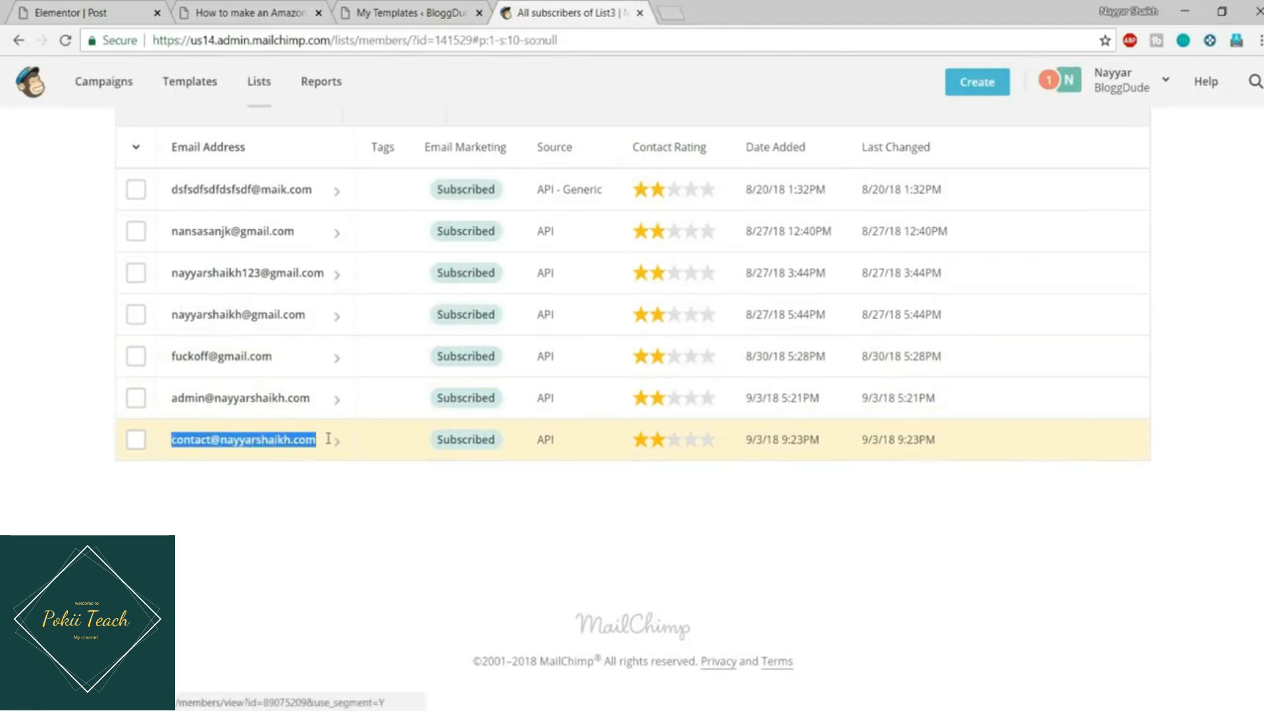
pyautogui.click(326, 500)
pyautogui.scroll(5, 395, 447)
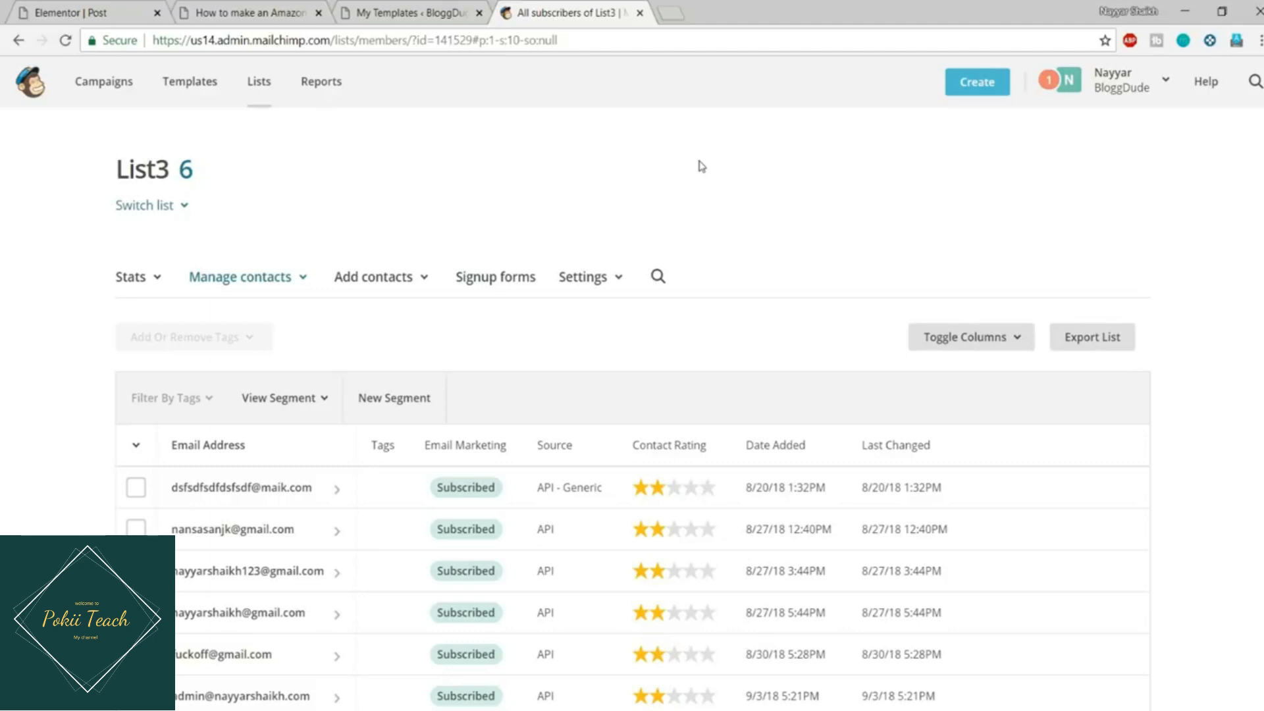
pyautogui.scroll(-3, 709, 194)
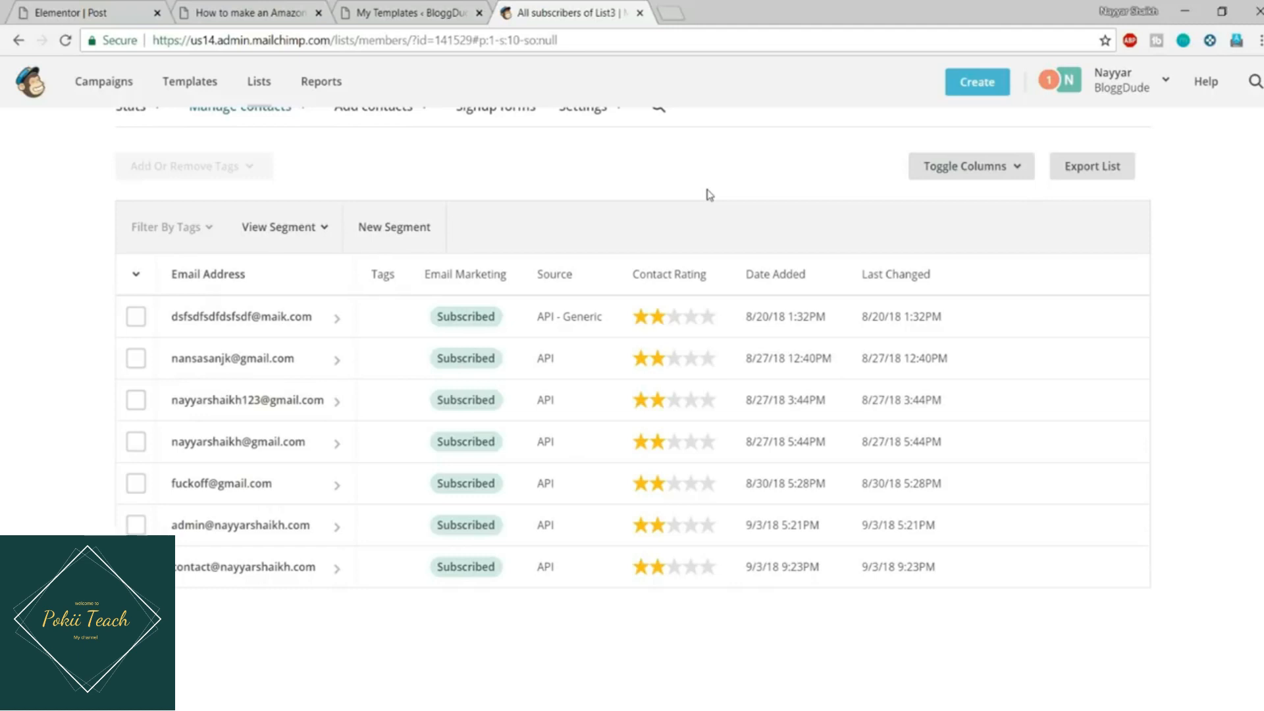
pyautogui.scroll(3, 717, 246)
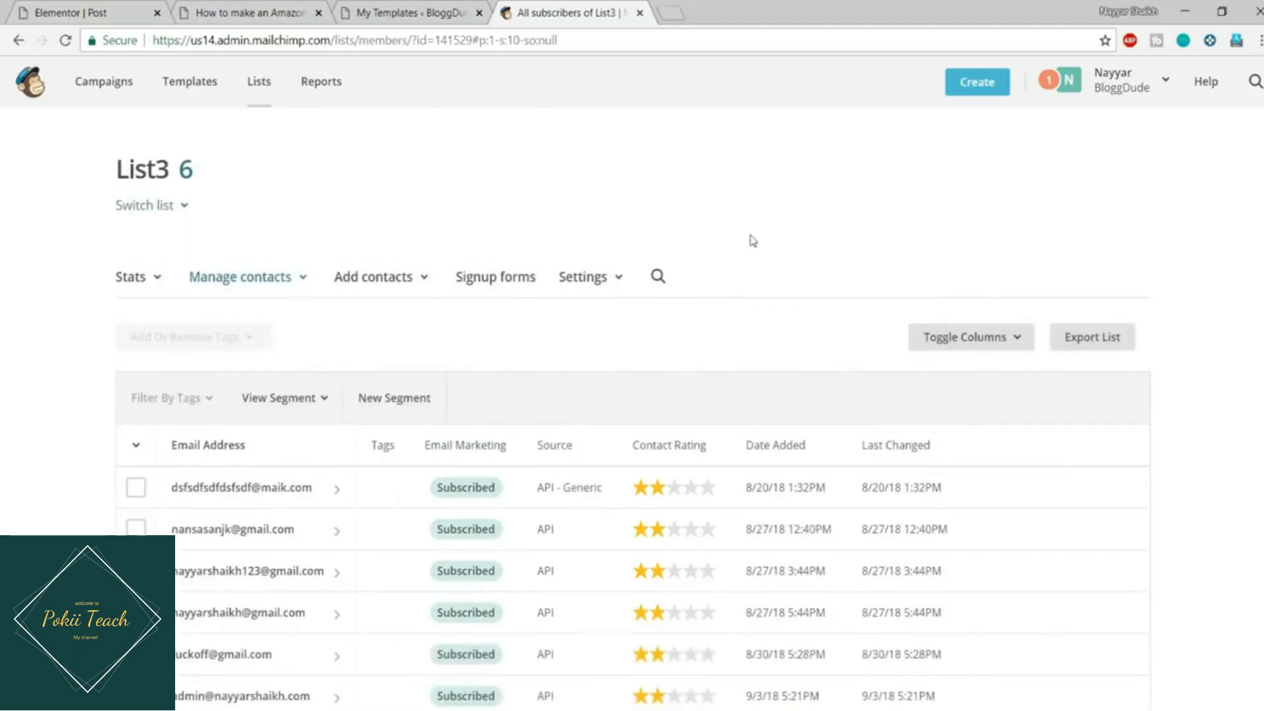